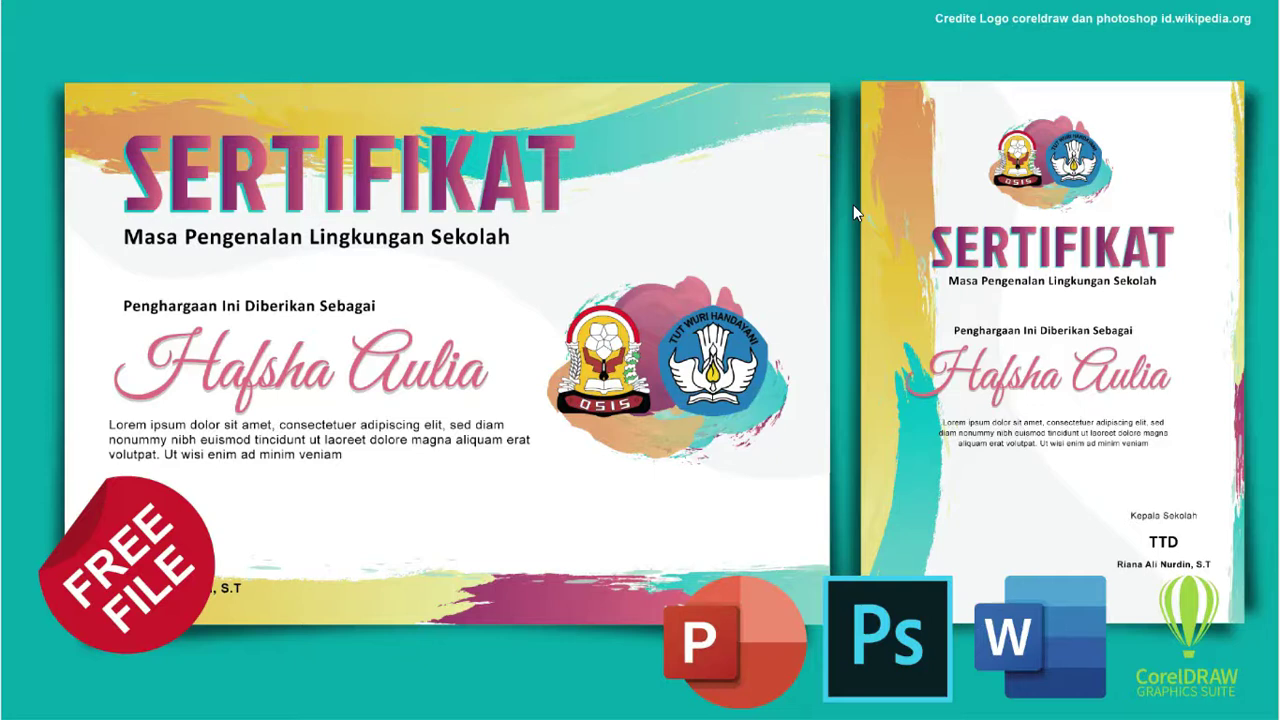
# - Bring up the maximized download folder window and enter Sertifikat Osis Coreldraw 4
pyautogui.hotkey('alt', 'Tab')
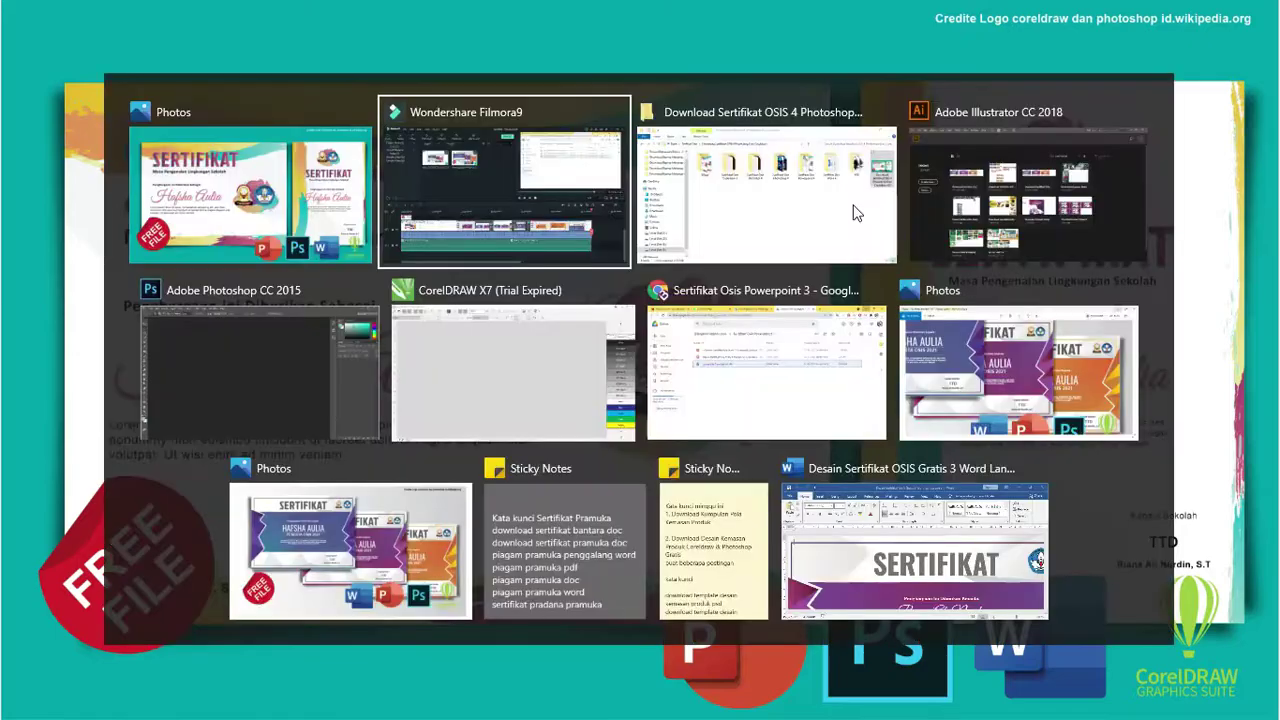
pyautogui.click(855, 212)
pyautogui.moveTo(829, 245)
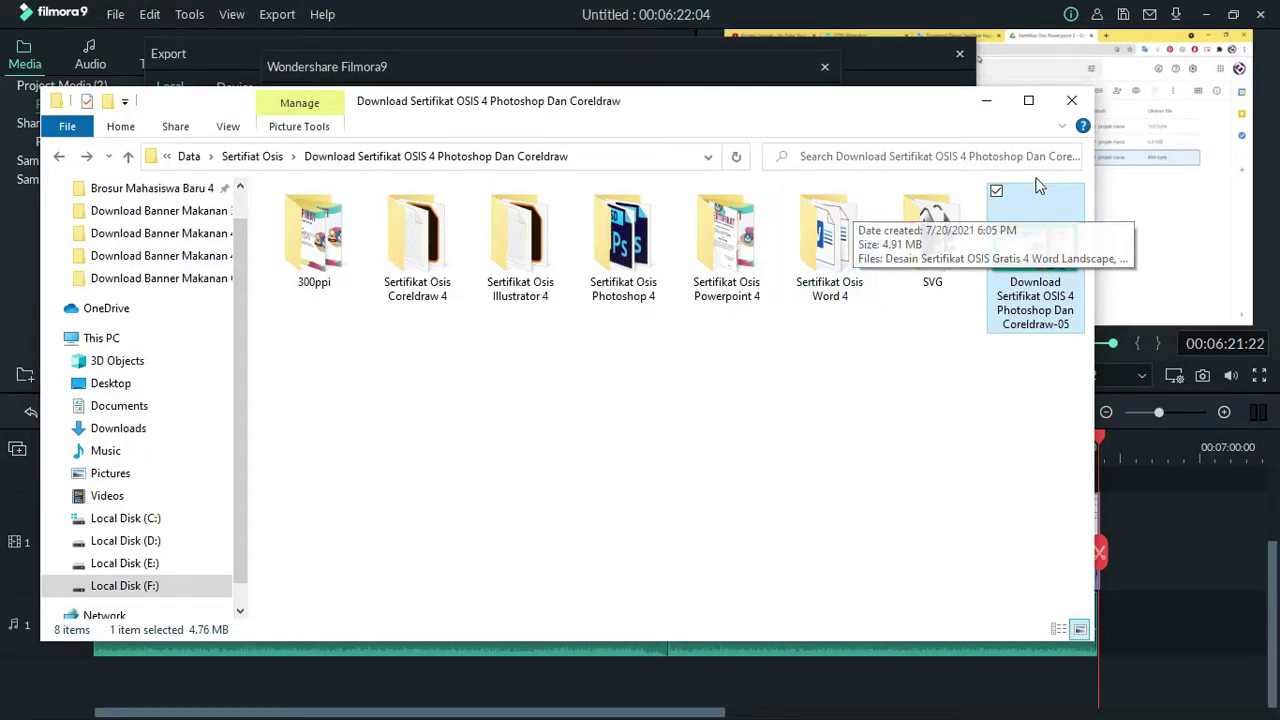
pyautogui.click(1028, 100)
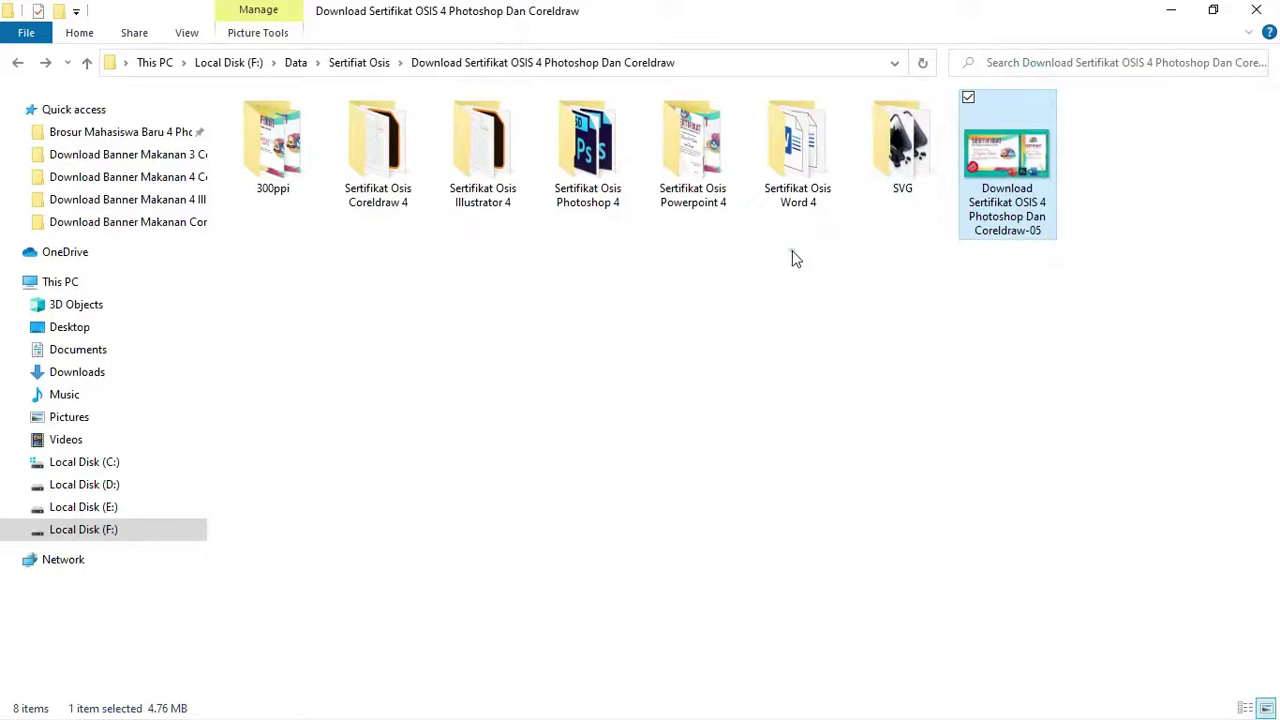
pyautogui.moveTo(814, 257); pyautogui.dragTo(400, 130)
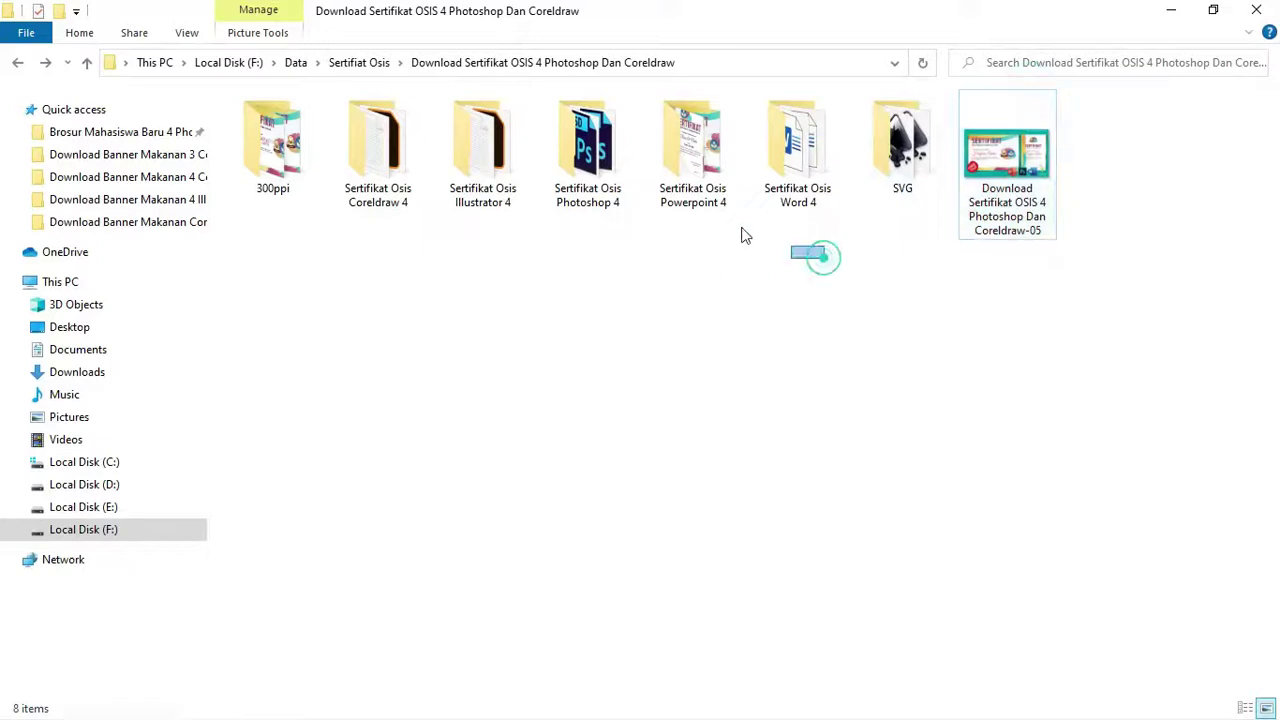
pyautogui.click(452, 248)
pyautogui.doubleClick(383, 140)
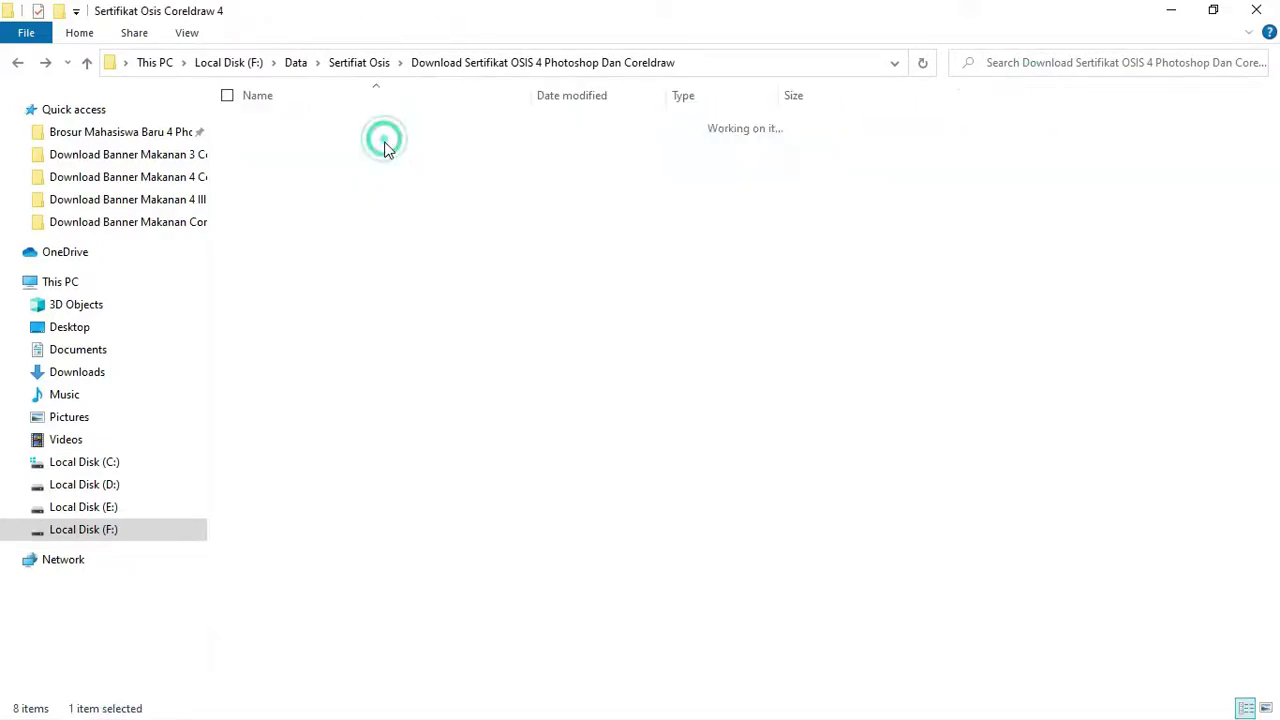
# - Open that folder's certificate file with CorelDRAW X7
pyautogui.click(345, 122)
pyautogui.rightClick(345, 122)
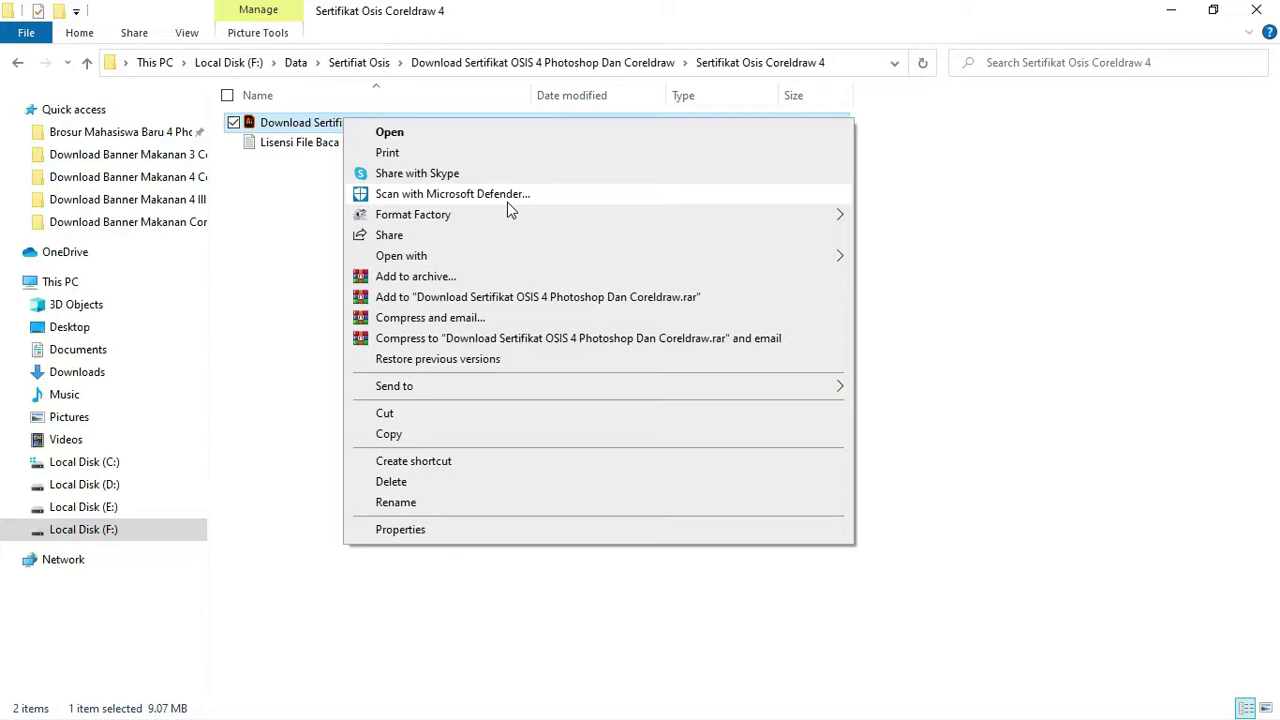
pyautogui.click(550, 255)
pyautogui.click(890, 279)
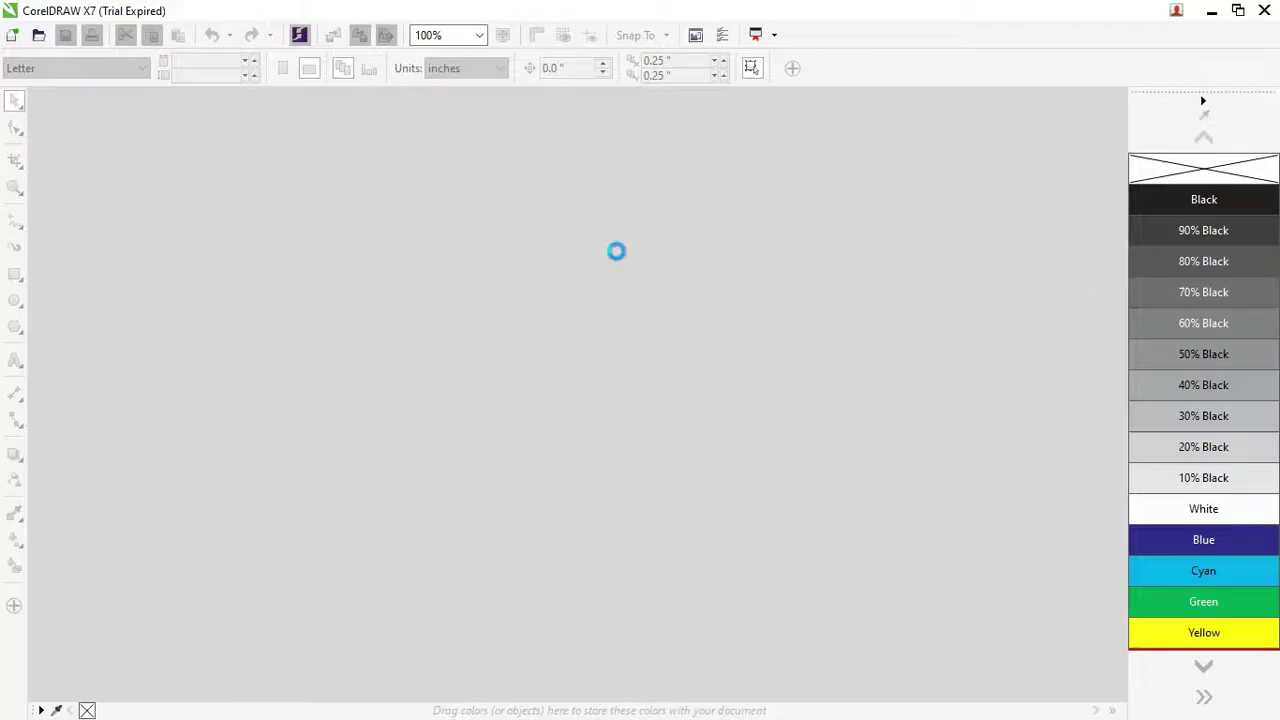
# - Open the certificate file from Sertifikat Osis Illustrator 4 in Illustrator
pyautogui.hotkey('alt', 'Tab')
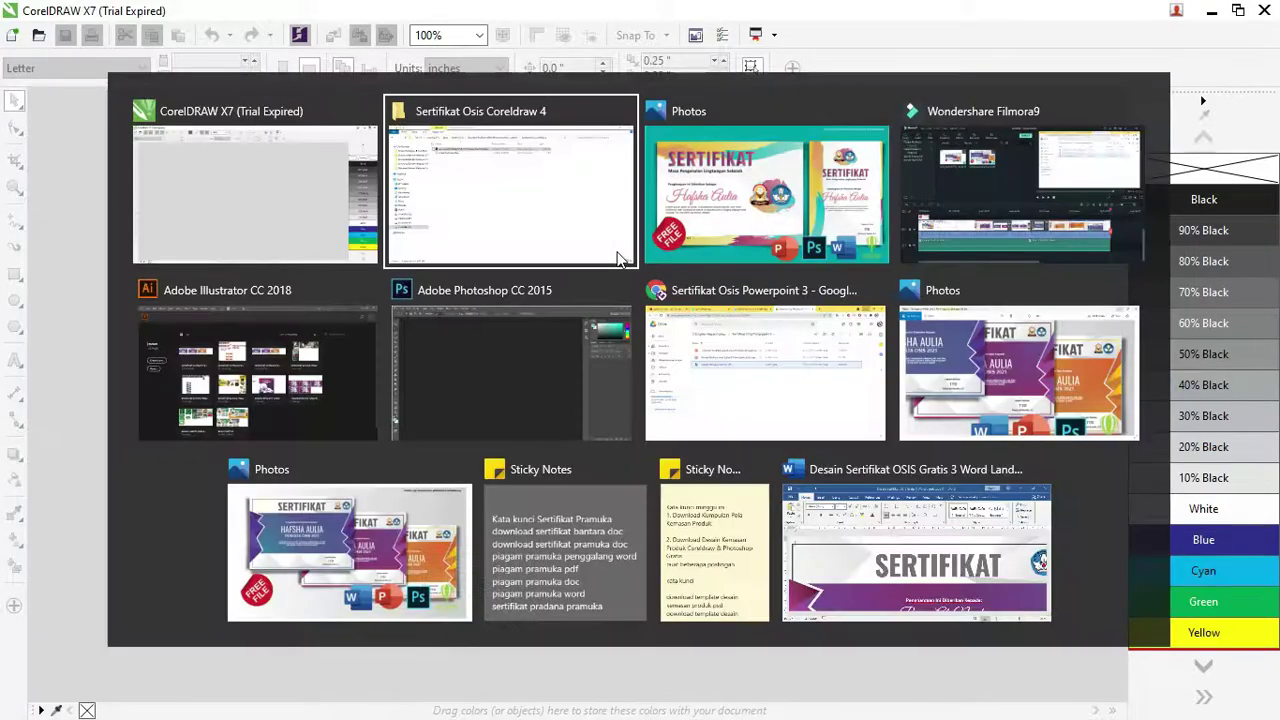
pyautogui.hotkey('alt', 'Up')
pyautogui.doubleClick(496, 158)
pyautogui.click(358, 124)
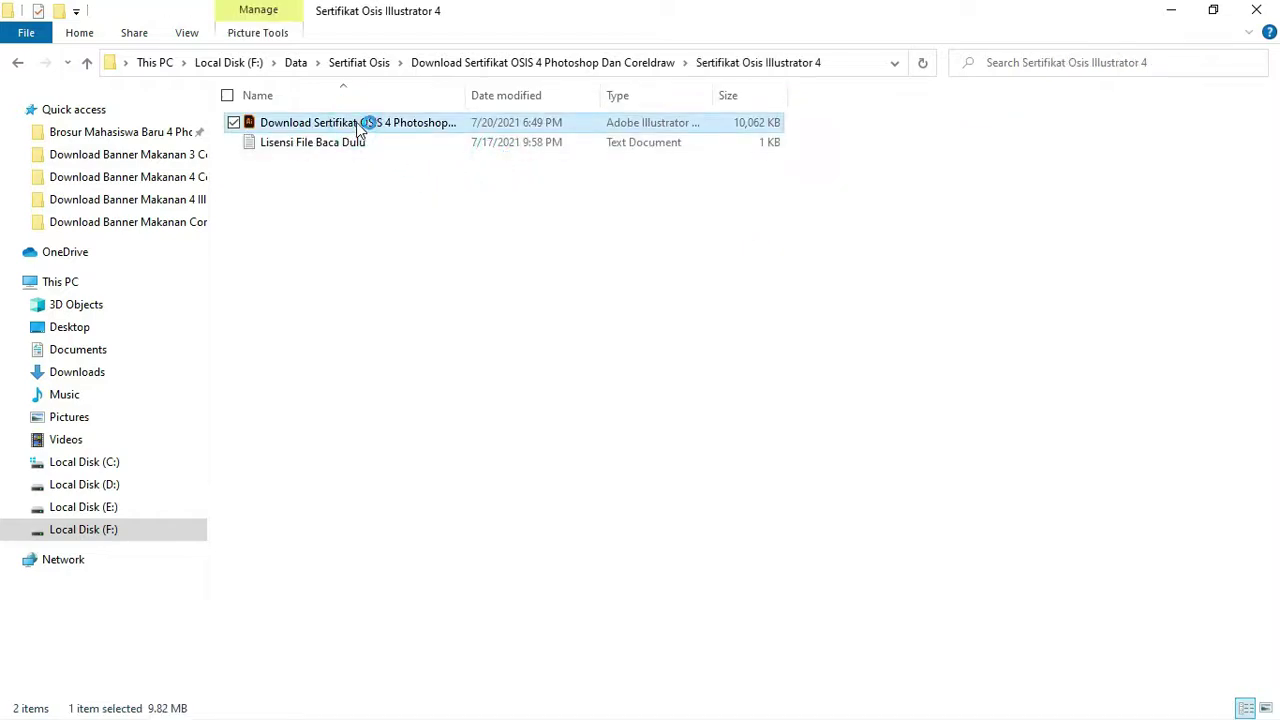
pyautogui.rightClick(356, 122)
pyautogui.click(460, 145)
# - Open both Photoshop certificate files from Sertifikat Osis Photoshop 4
pyautogui.press('BackSpace')
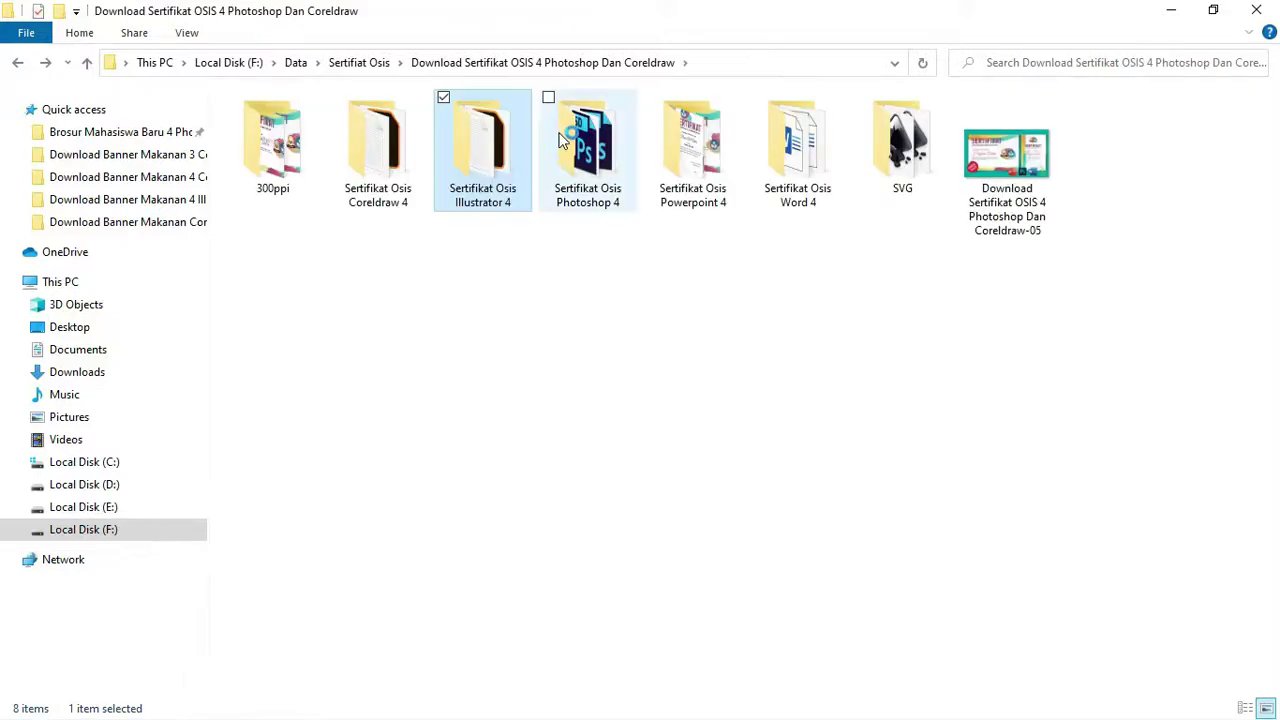
pyautogui.click(568, 130)
pyautogui.doubleClick(568, 130)
pyautogui.doubleClick(336, 122)
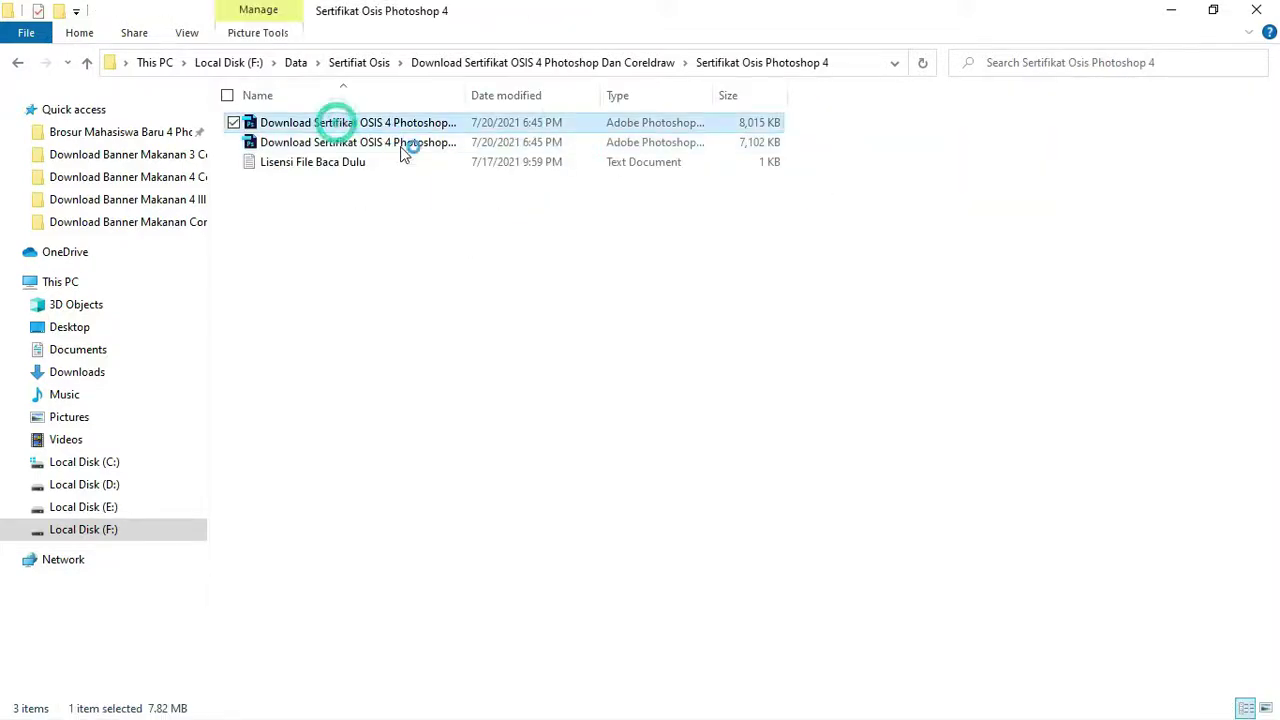
pyautogui.moveTo(424, 214); pyautogui.dragTo(416, 123)
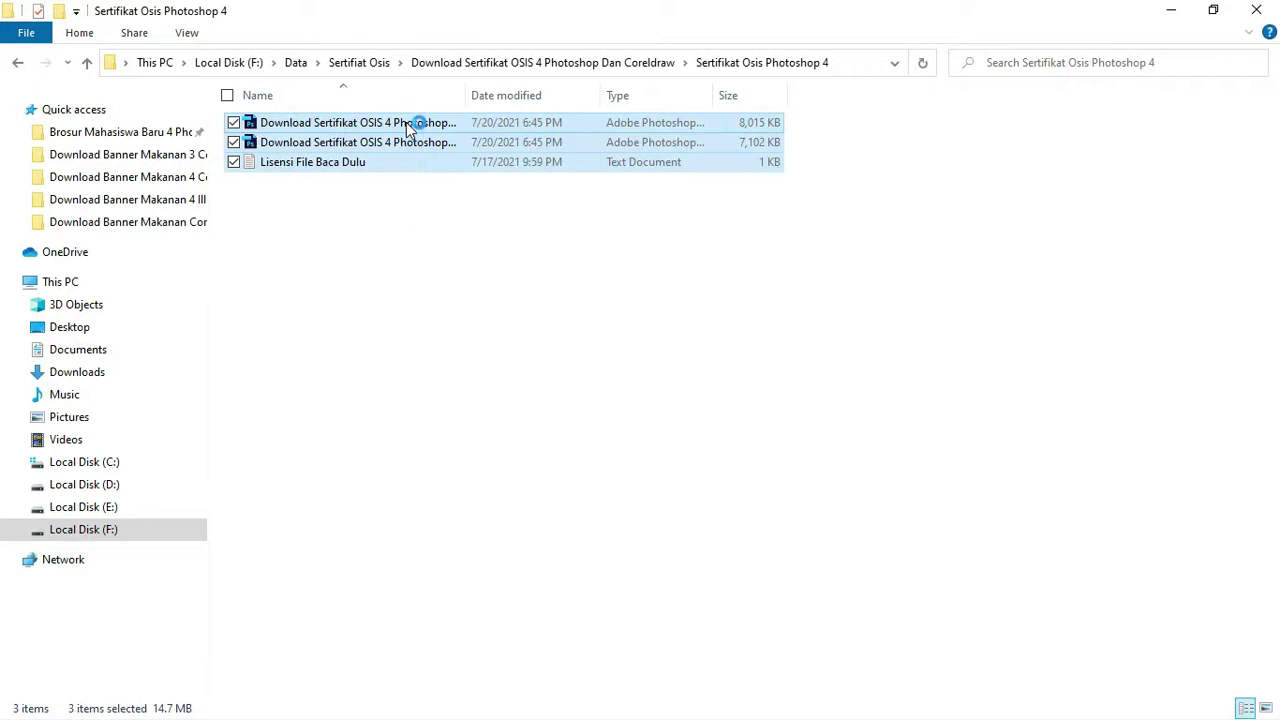
pyautogui.click(351, 209)
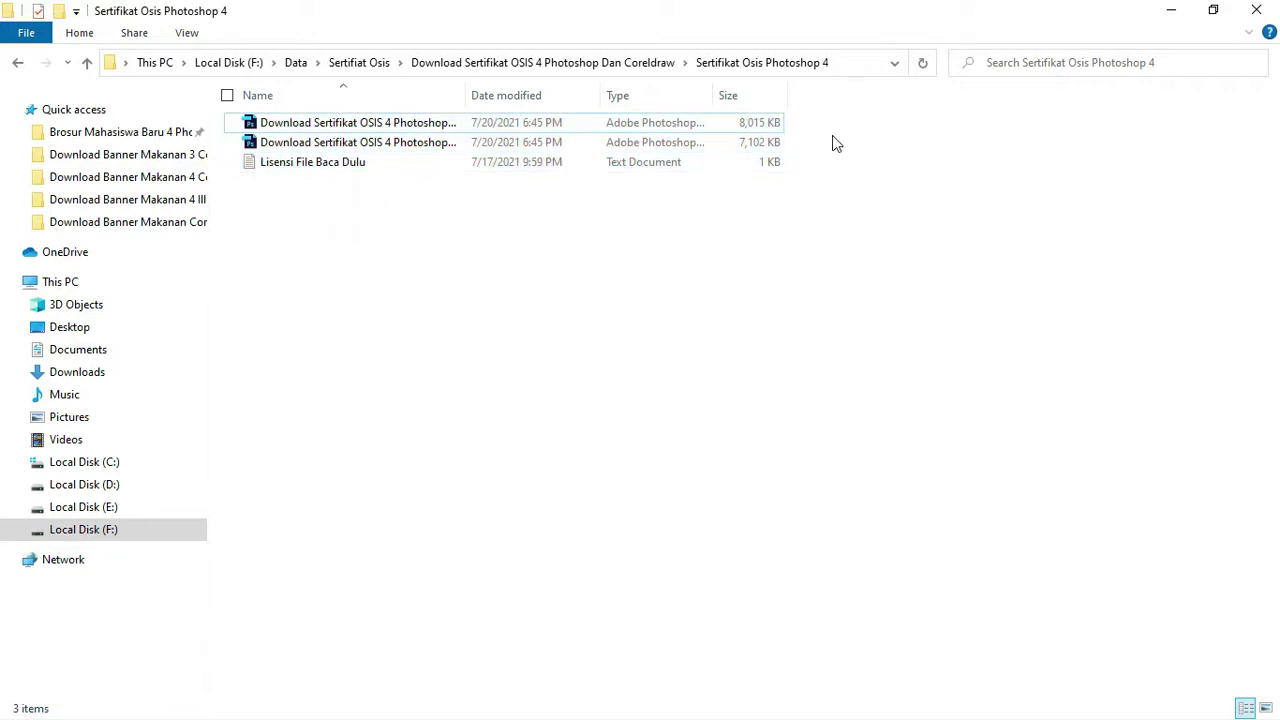
pyautogui.moveTo(820, 137); pyautogui.dragTo(426, 120)
pyautogui.rightClick(407, 122)
pyautogui.click(433, 130)
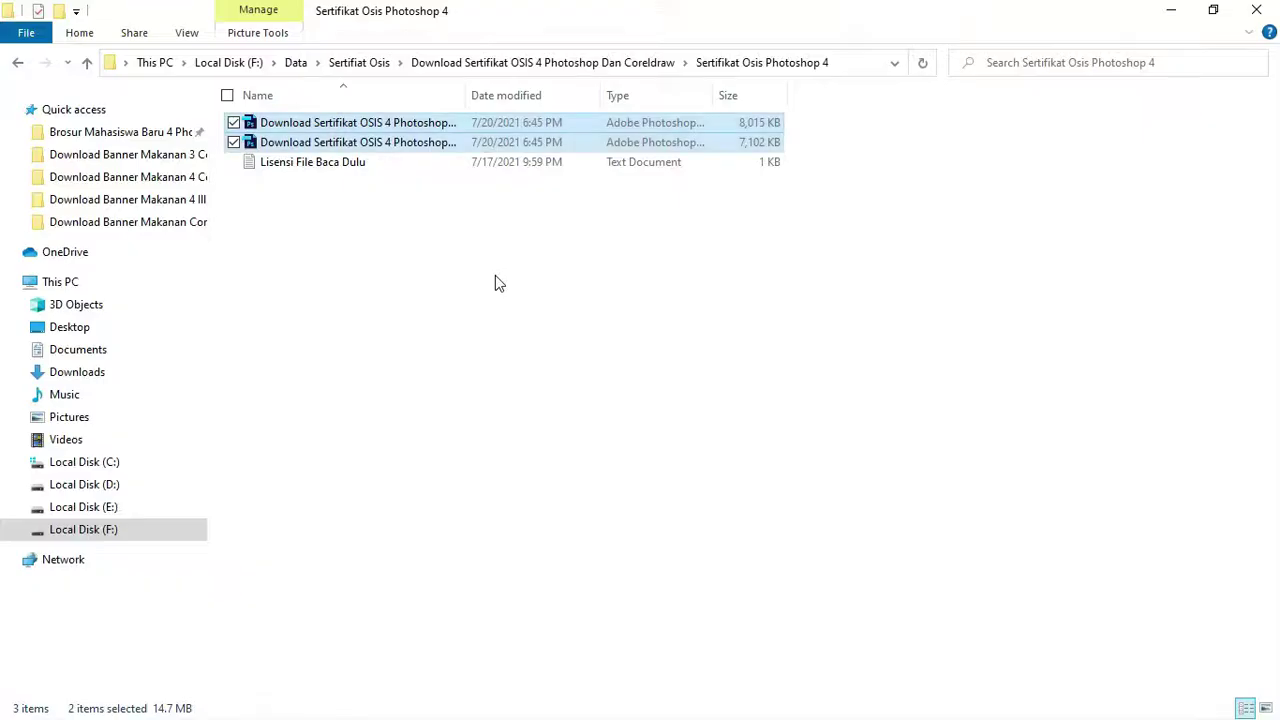
# - Open both PowerPoint certificate files from Sertifikat Osis Powerpoint 4
pyautogui.hotkey('alt', 'Up')
pyautogui.click(715, 140)
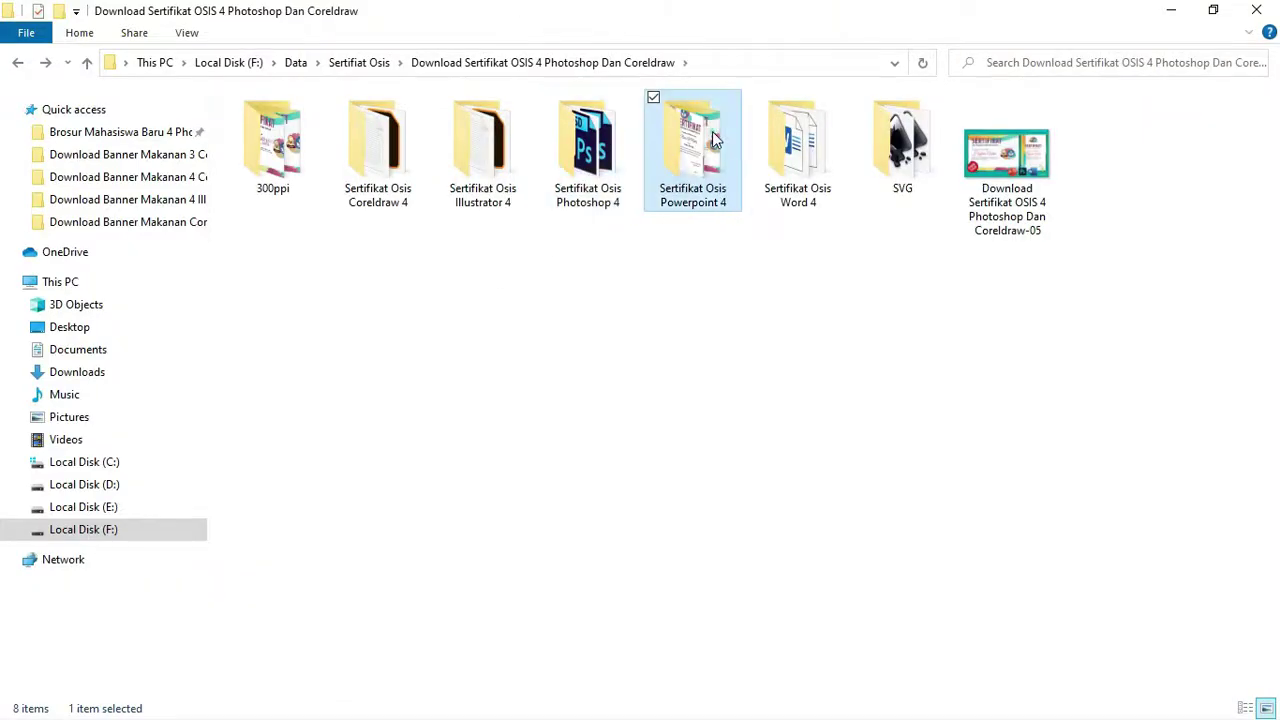
pyautogui.doubleClick(715, 140)
pyautogui.moveTo(857, 145); pyautogui.dragTo(497, 128)
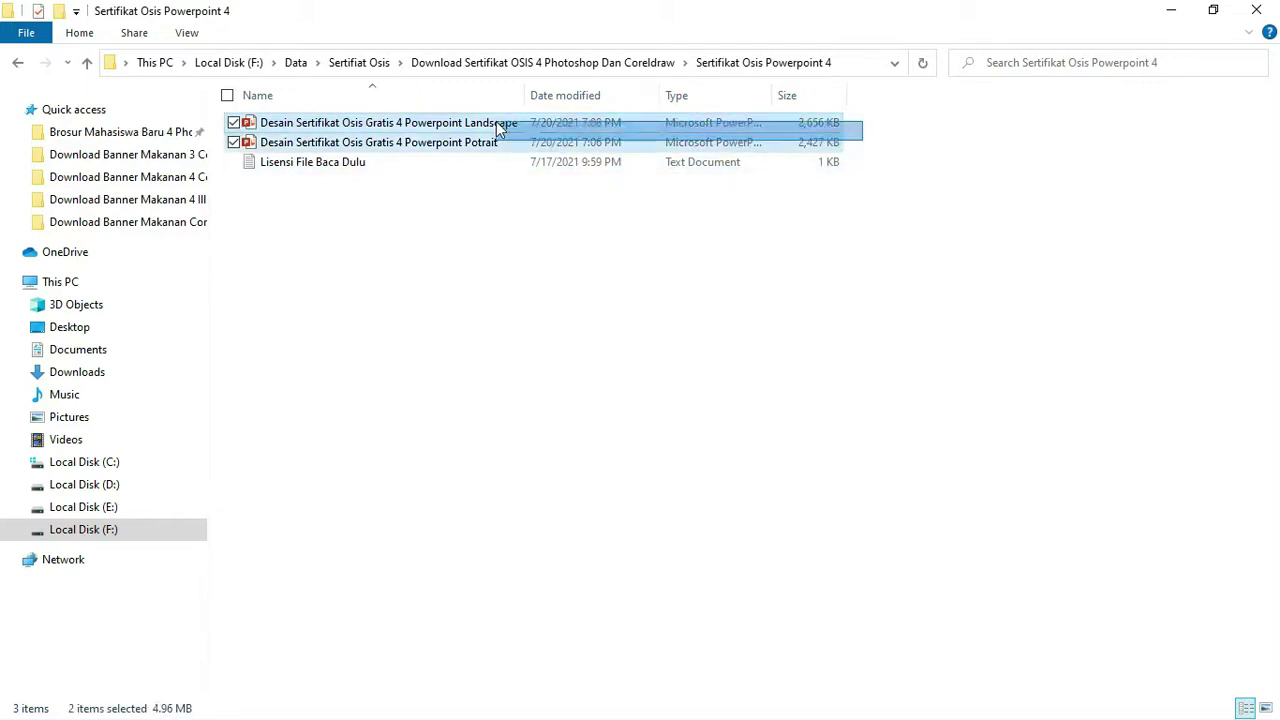
pyautogui.rightClick(545, 148)
pyautogui.click(540, 129)
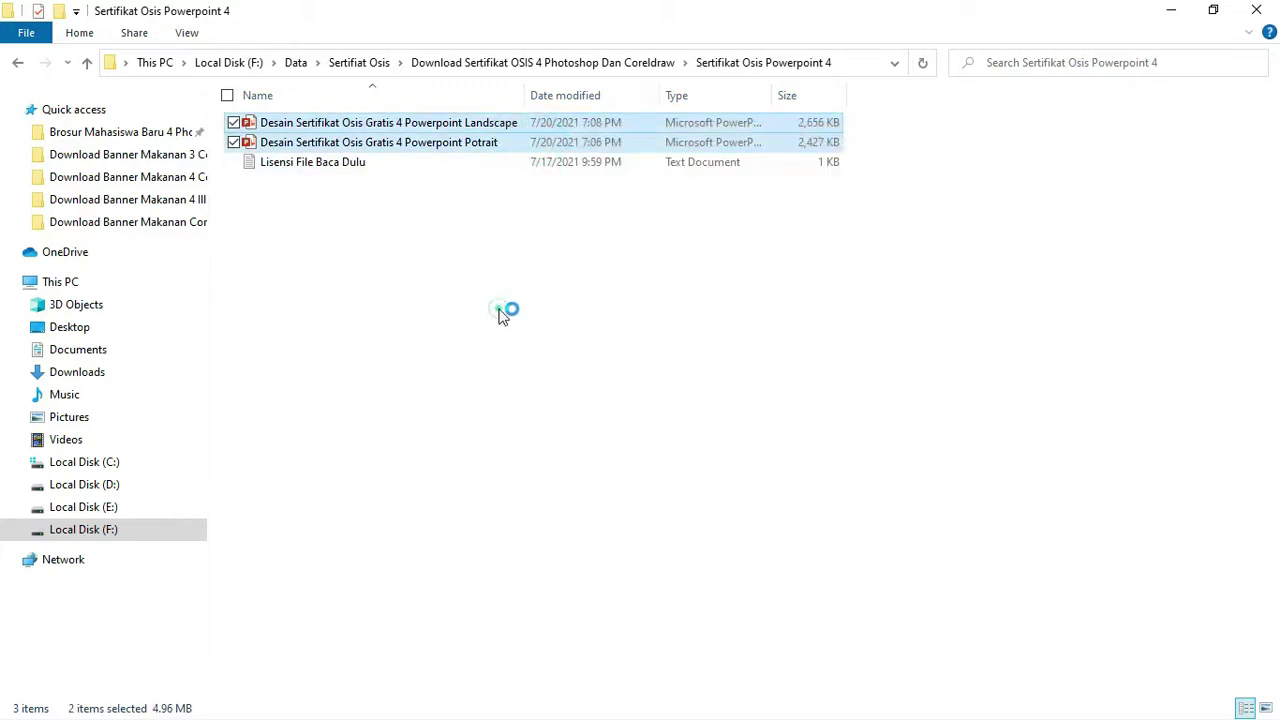
pyautogui.click(500, 309)
# - Open both Word certificate files from Sertifikat Osis Word 4
pyautogui.hotkey('alt', 'Up')
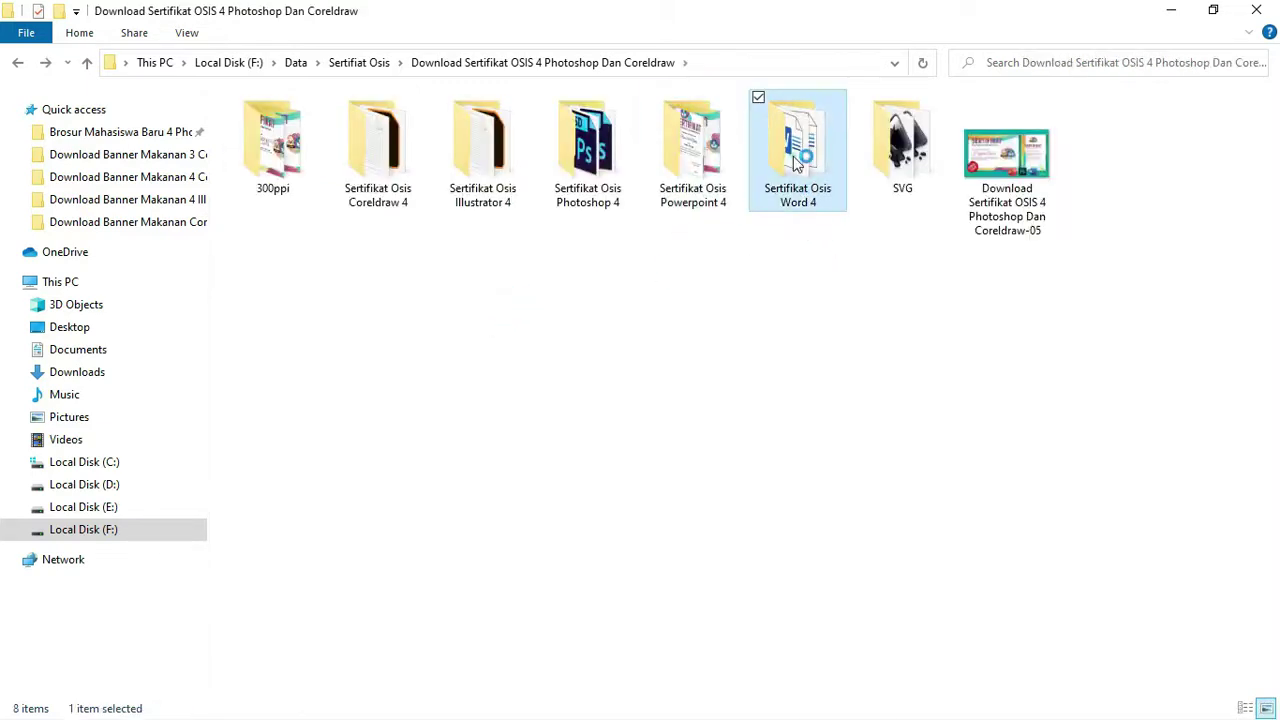
pyautogui.doubleClick(792, 158)
pyautogui.moveTo(666, 464); pyautogui.dragTo(330, 232)
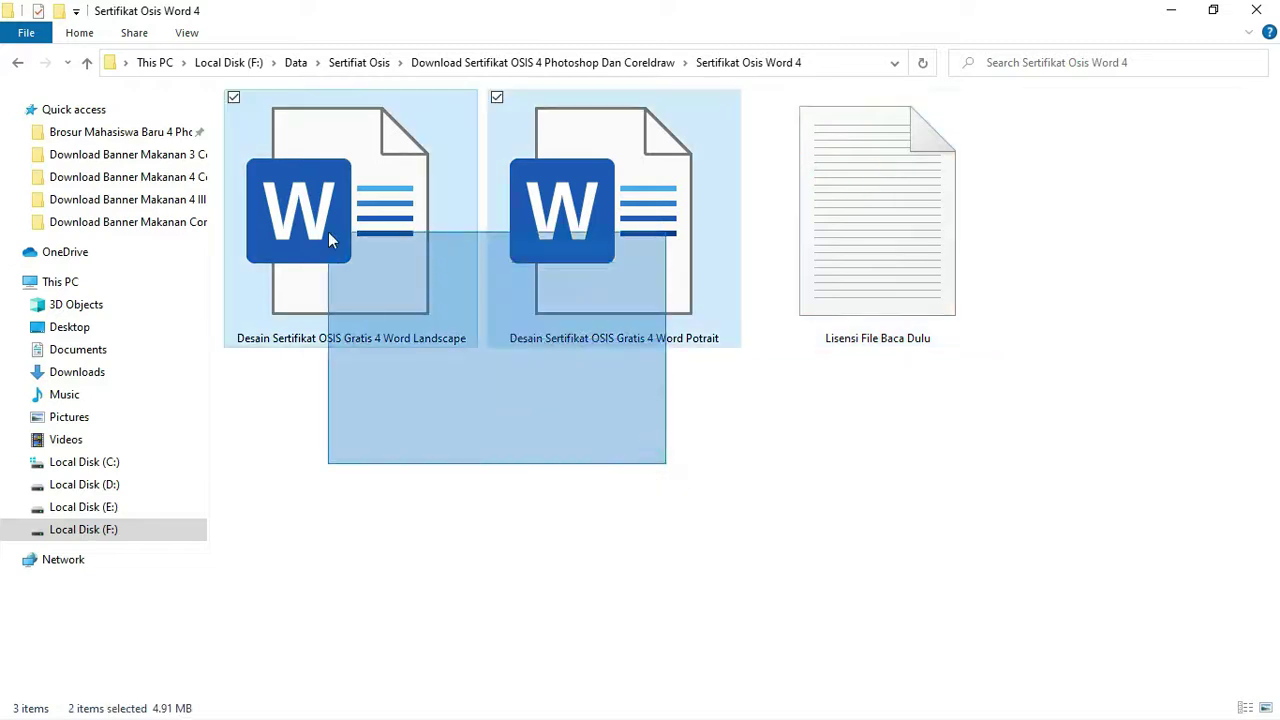
pyautogui.rightClick(335, 232)
pyautogui.click(378, 245)
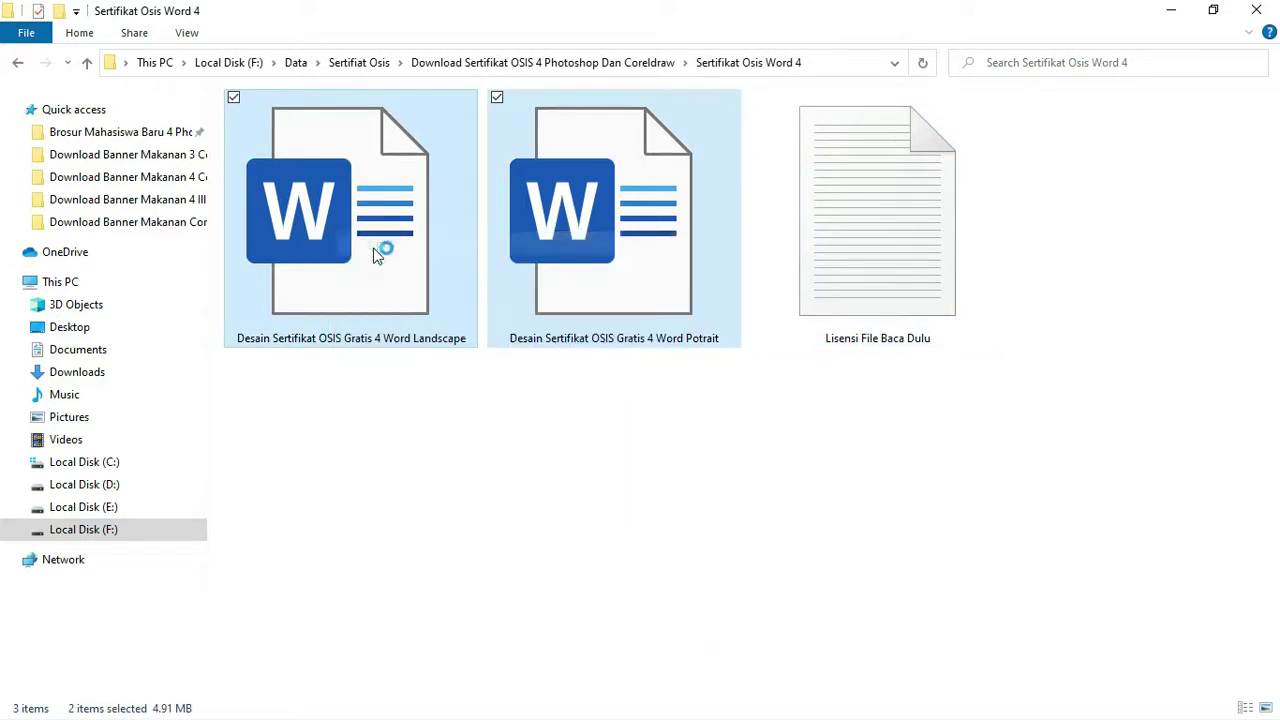
# - Return to the Sertifiat Osis folder, then switch back to CorelDRAW
pyautogui.click(622, 478)
pyautogui.click(374, 63)
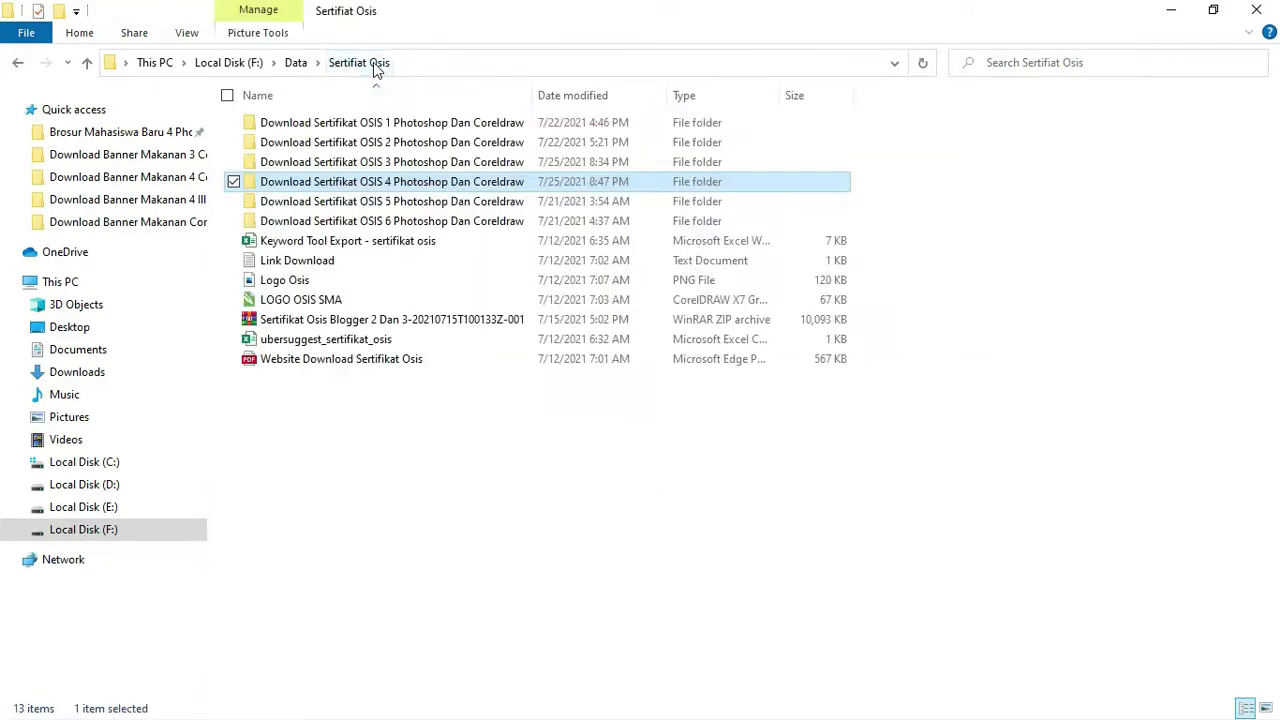
pyautogui.click(639, 466)
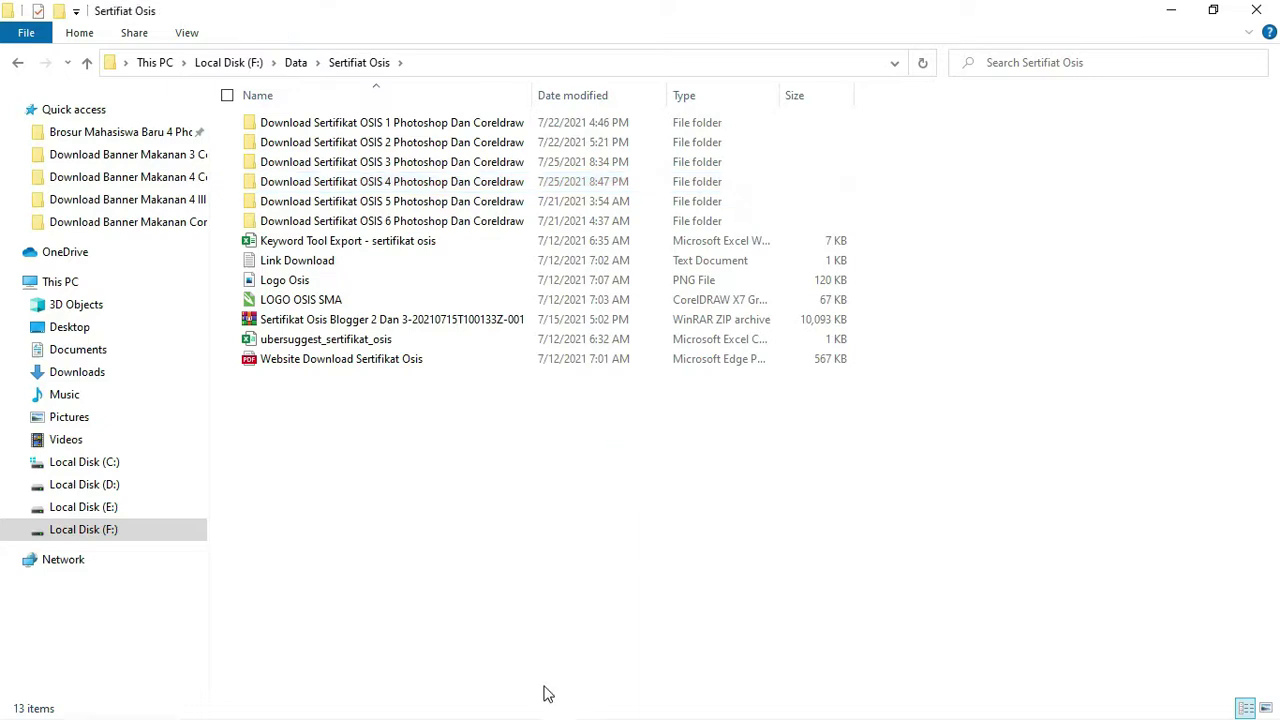
pyautogui.hotkey('alt', 'Tab')
pyautogui.press('Tab')
pyautogui.press('Tab')
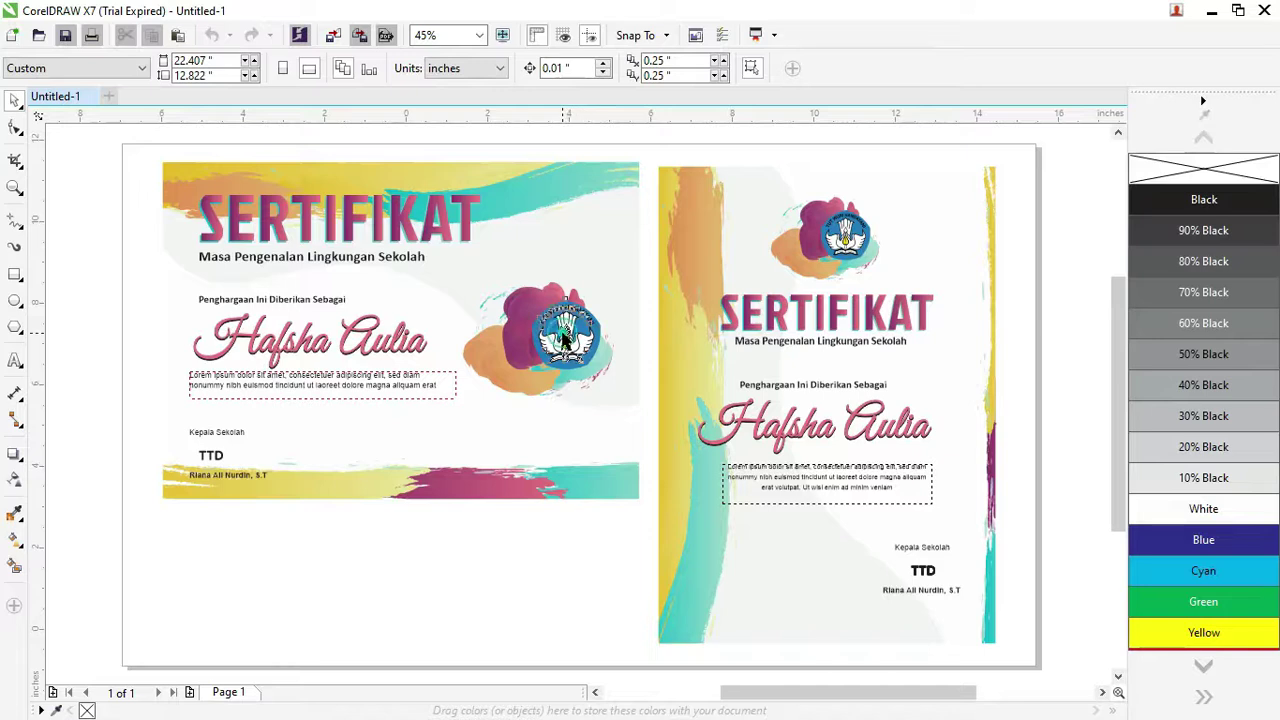
# - Select the Tut Wuri Handayani logo and the landscape certificate background, zooming in on them
pyautogui.click(556, 332)
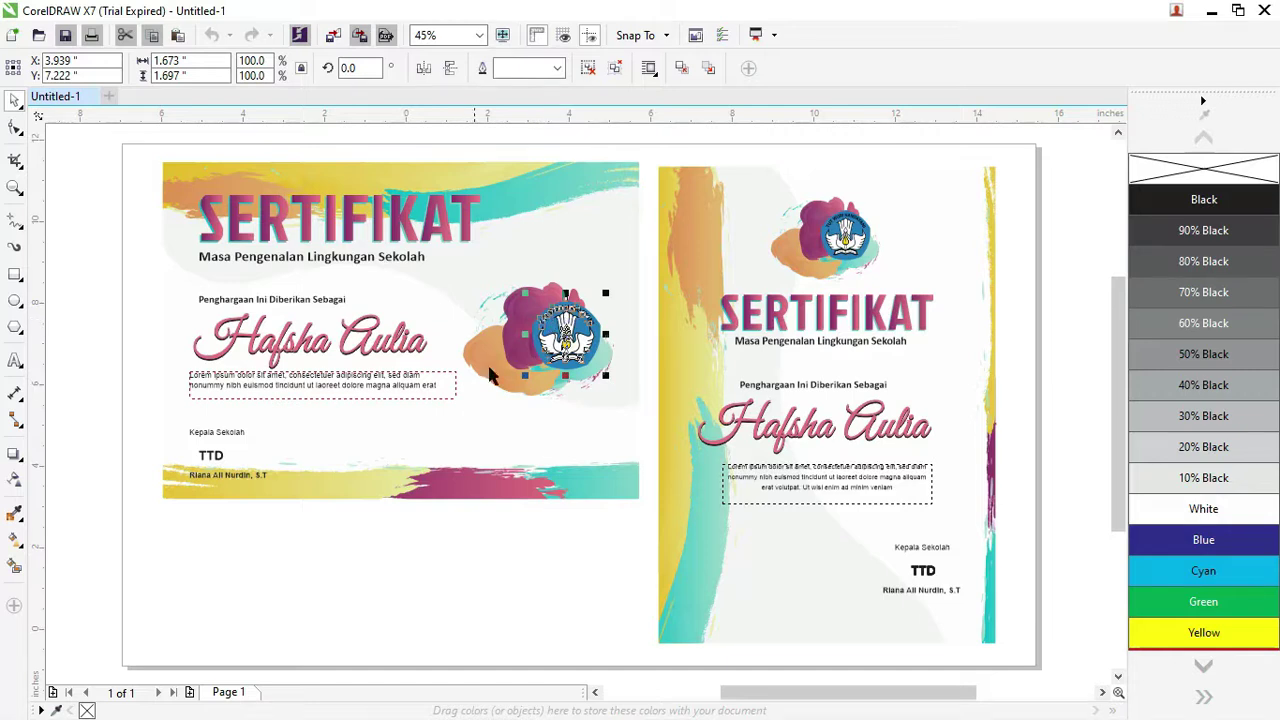
pyautogui.click(491, 209)
pyautogui.scroll(3, 491, 209)
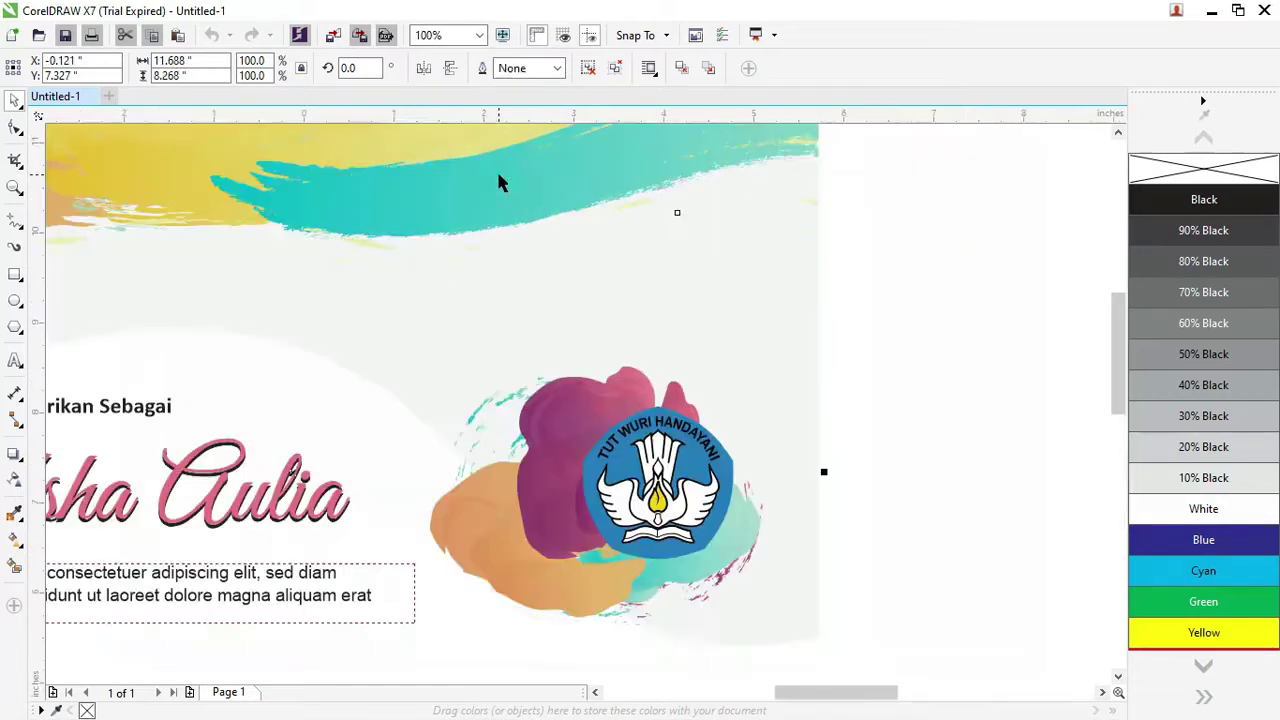
pyautogui.scroll(2, 490, 168)
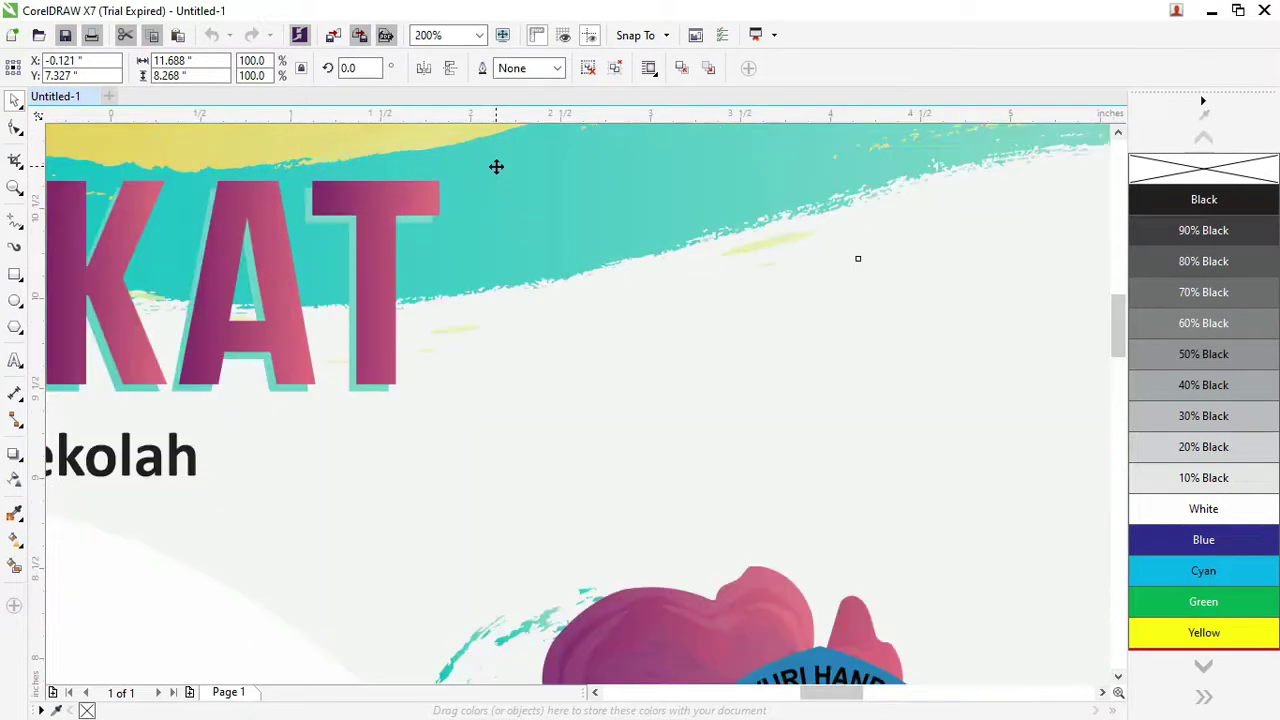
pyautogui.scroll(3, 583, 351)
pyautogui.scroll(2, 583, 351)
pyautogui.scroll(-3, 584, 353)
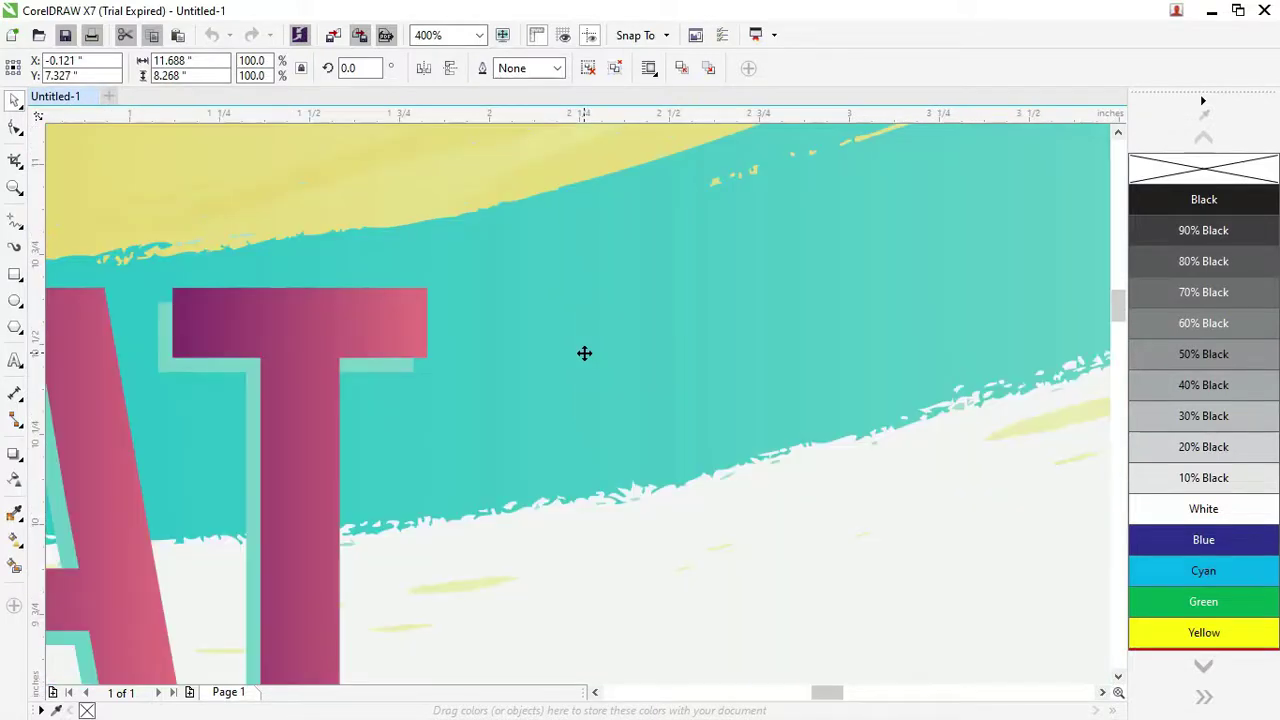
pyautogui.scroll(-2, 584, 353)
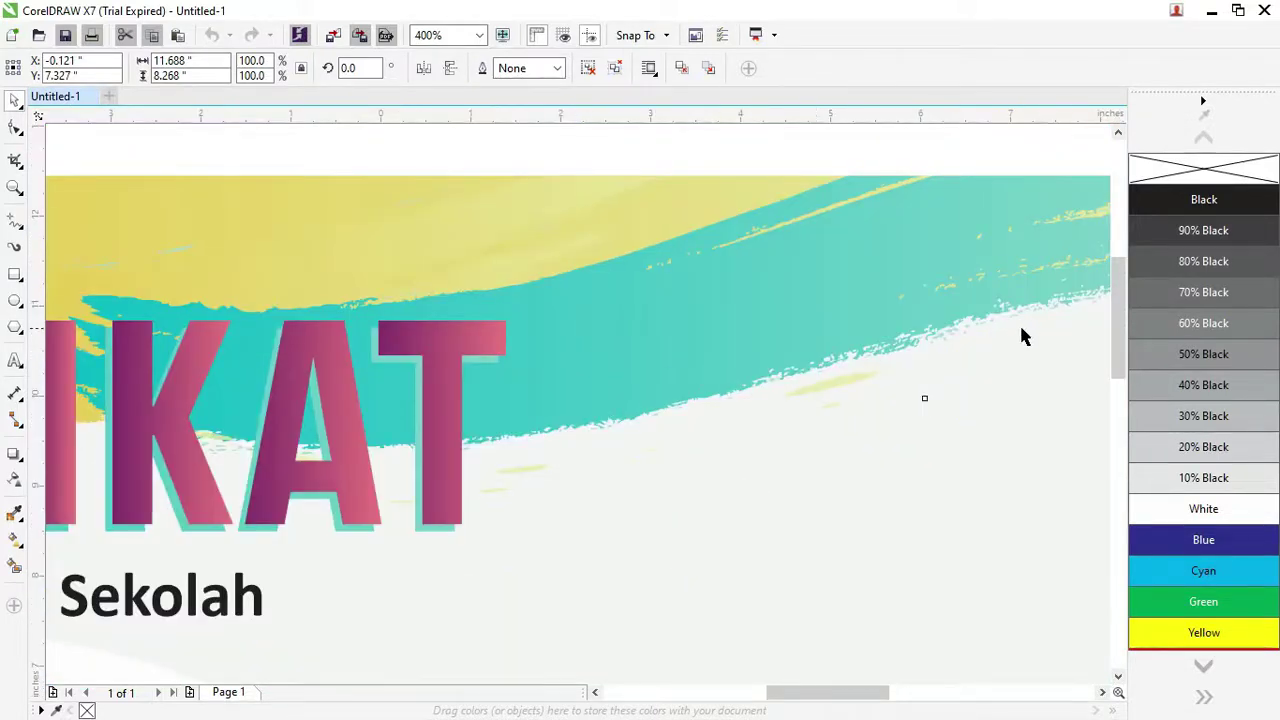
# - Pan and zoom across both the landscape and portrait SERTIFIKAT designs
pyautogui.hscroll(3, 1077, 287)
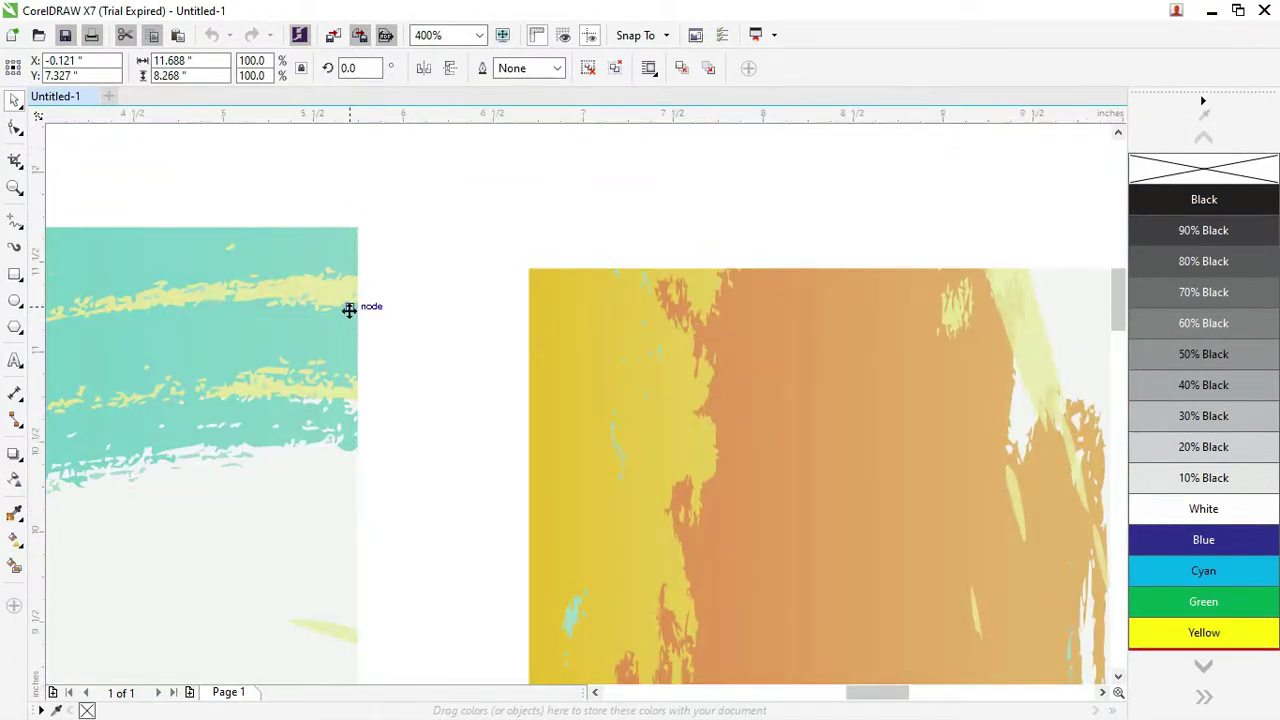
pyautogui.scroll(-2, 336, 312)
pyautogui.scroll(-3, 340, 313)
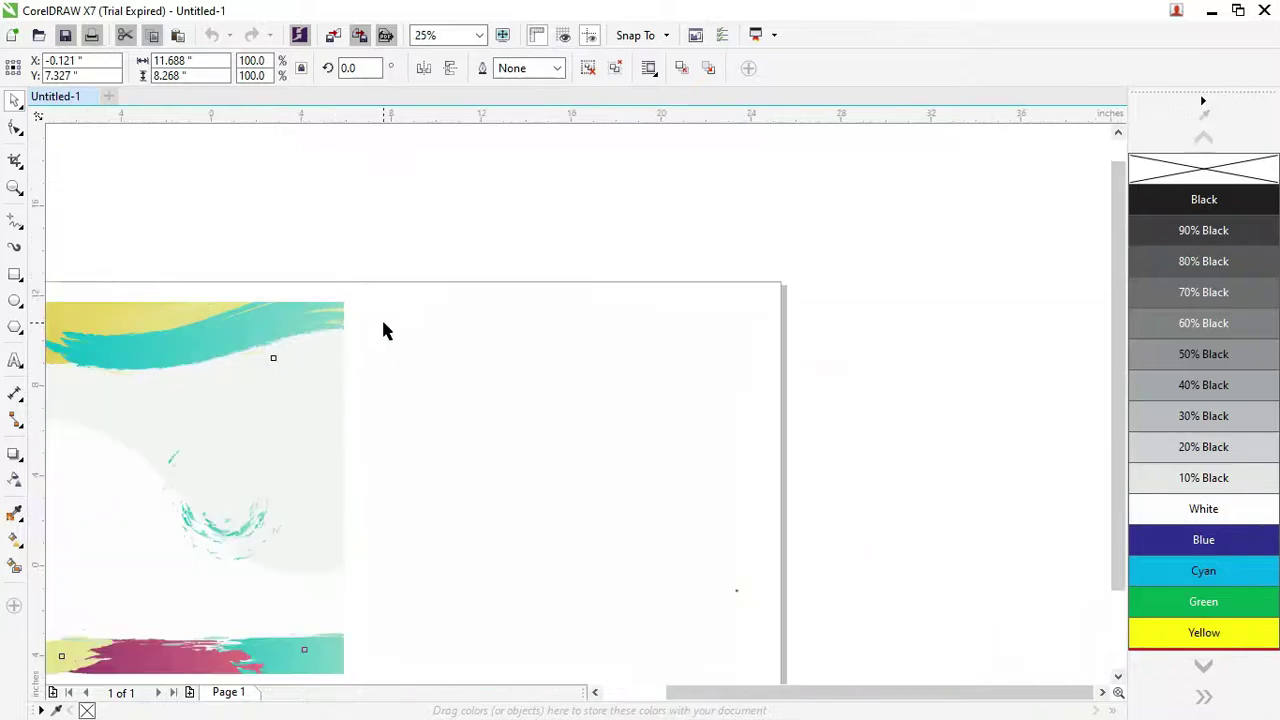
pyautogui.scroll(-1, 172, 482)
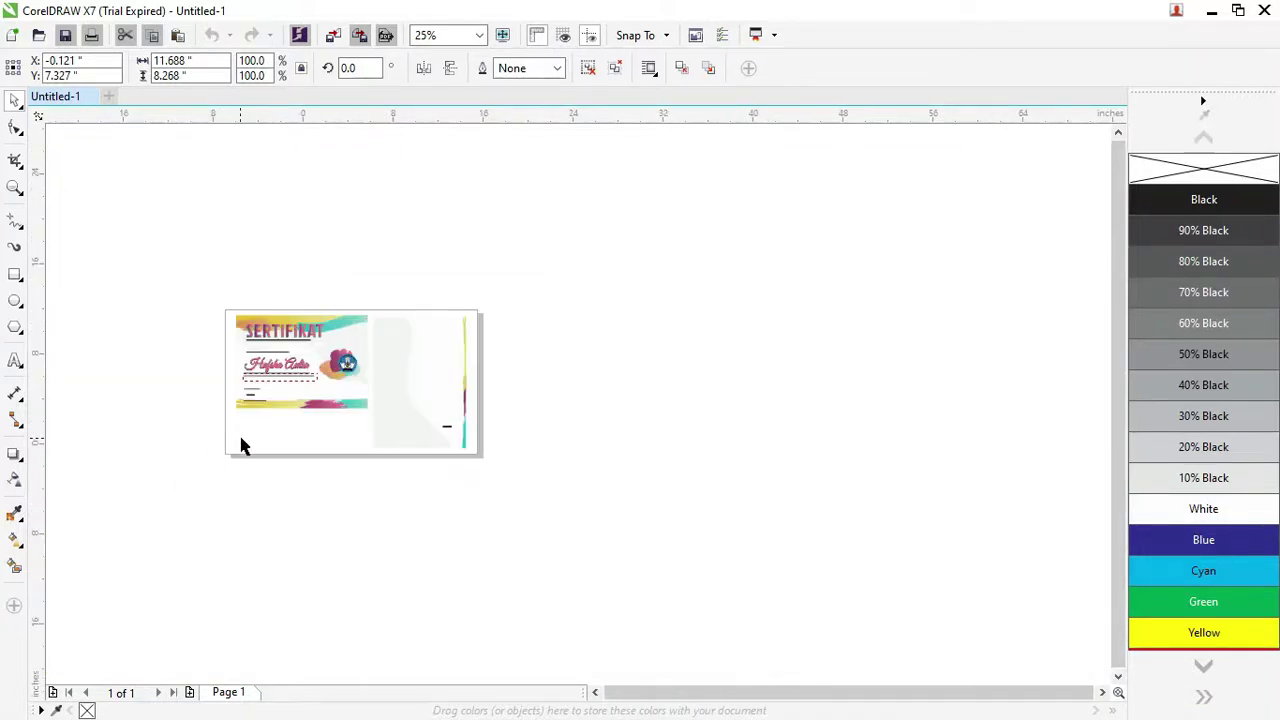
pyautogui.scroll(1, 277, 420)
pyautogui.scroll(1, 300, 410)
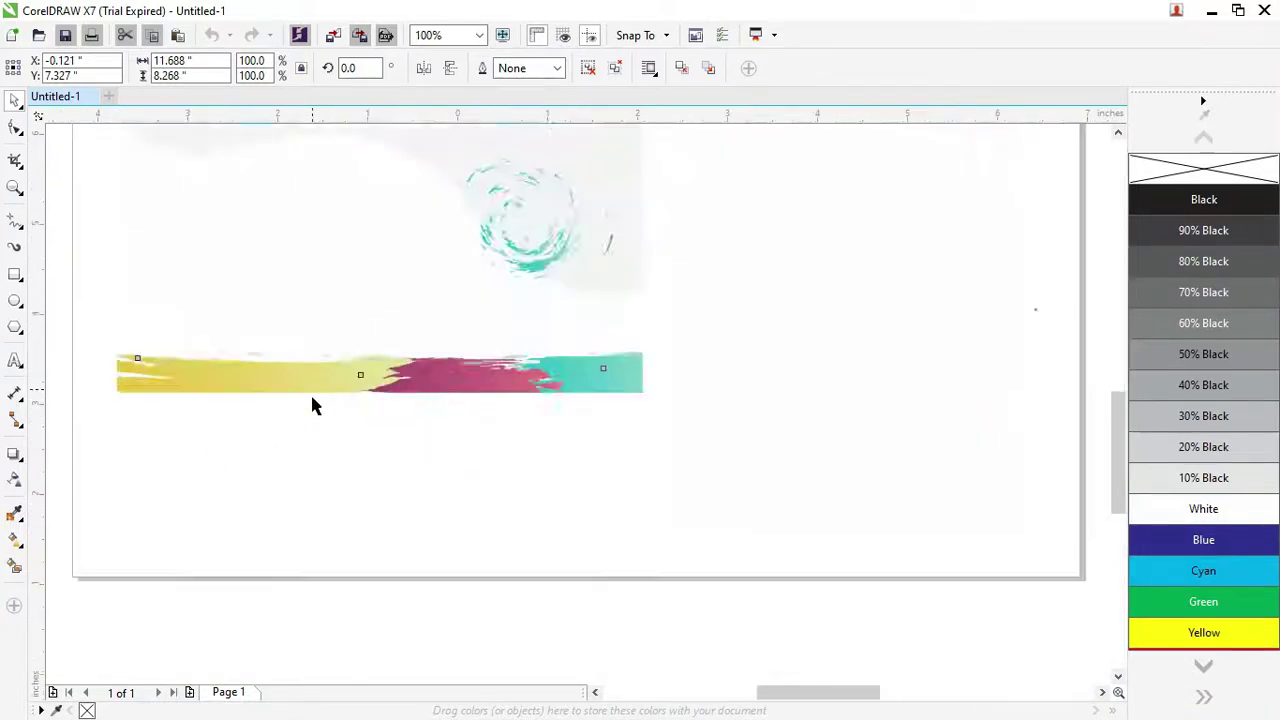
pyautogui.scroll(1, 340, 385)
pyautogui.scroll(1, 609, 325)
pyautogui.scroll(1, 645, 323)
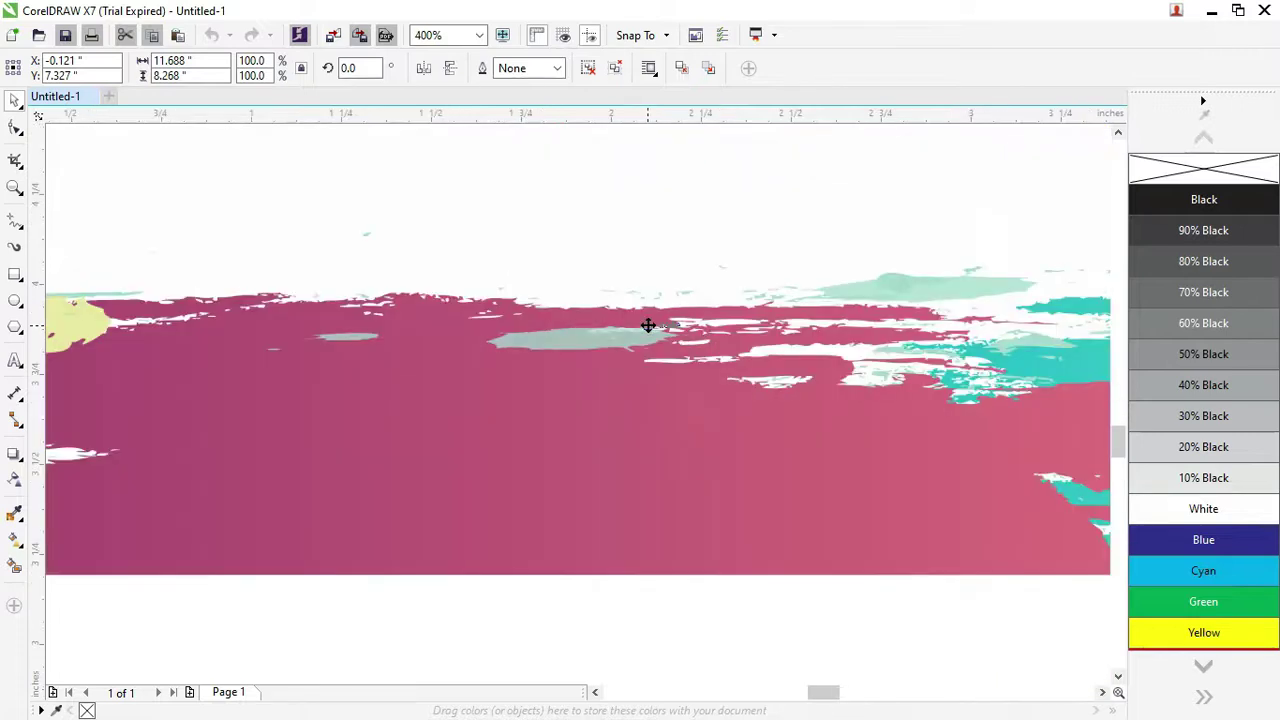
pyautogui.scroll(-1, 501, 352)
pyautogui.scroll(-1, 502, 353)
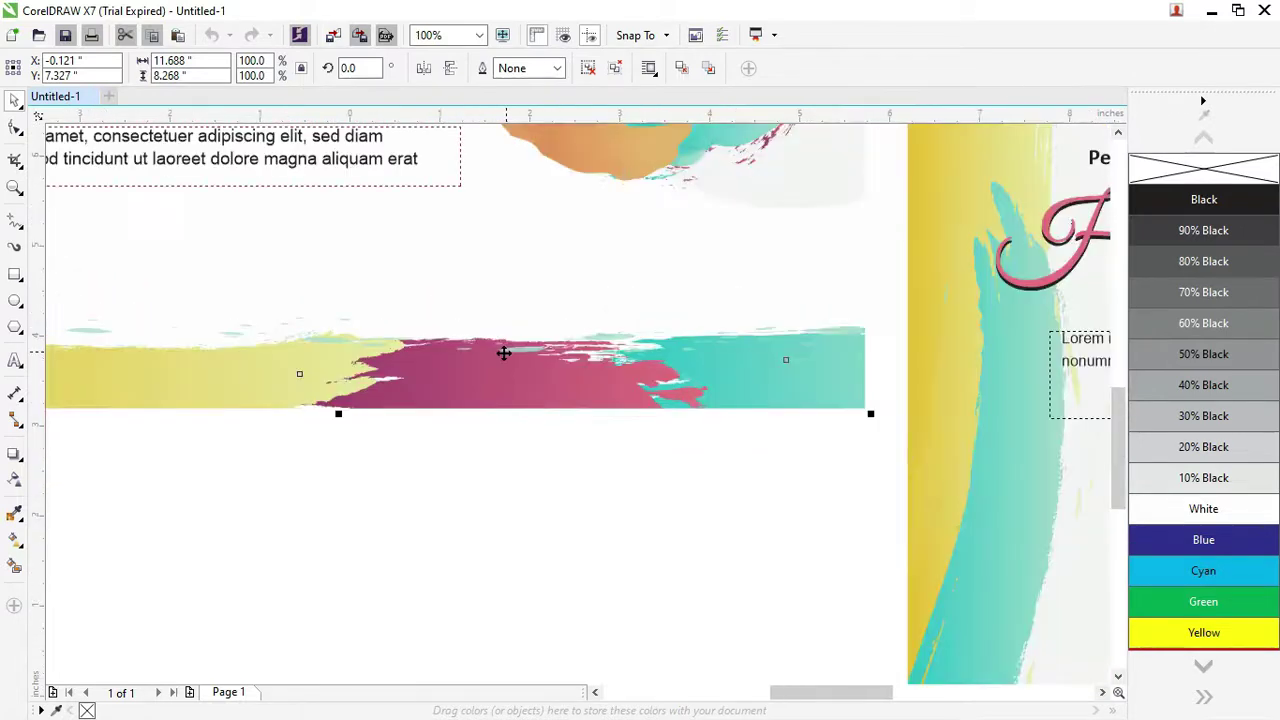
pyautogui.scroll(-1, 533, 344)
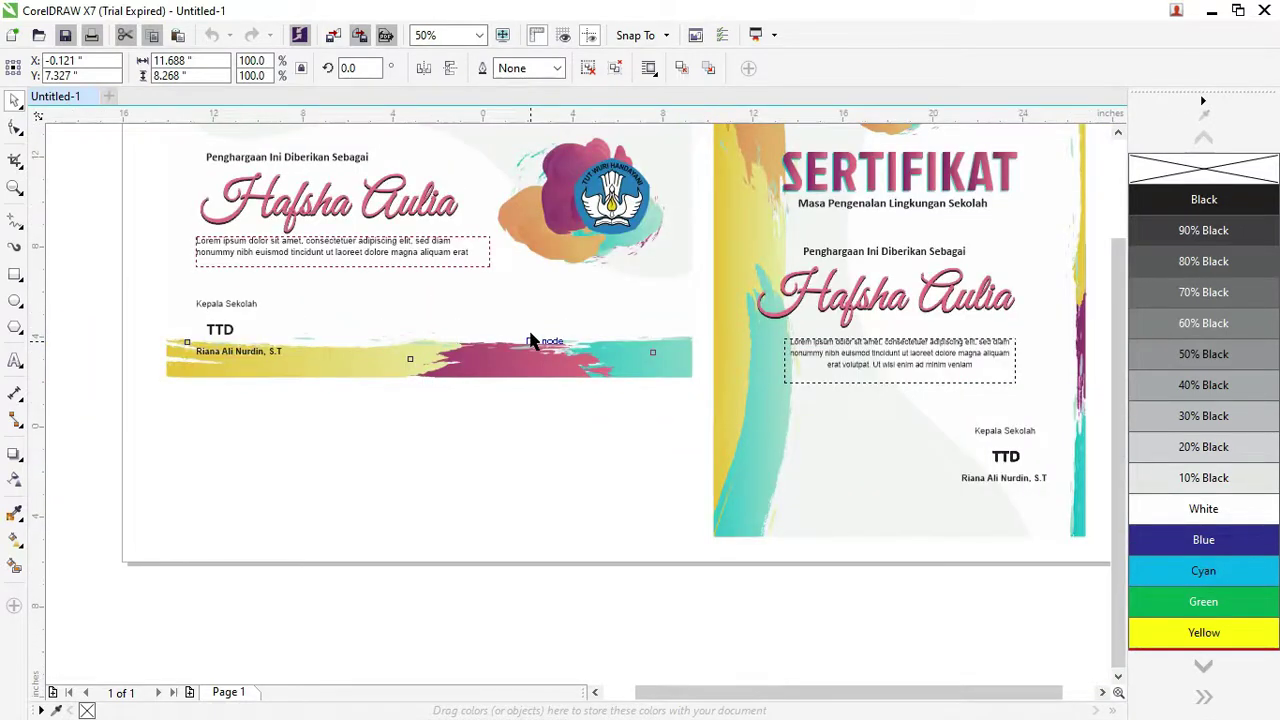
pyautogui.scroll(-1, 531, 343)
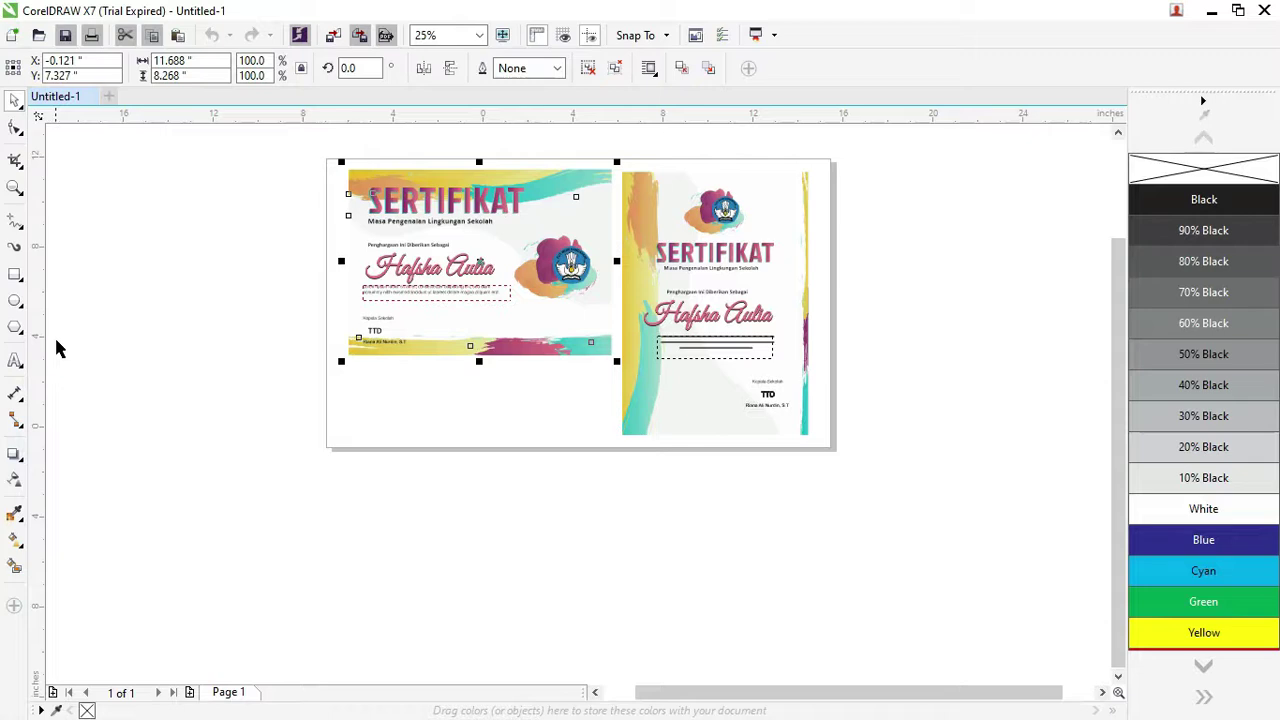
# - Set the page size to A4 and move the landscape certificate left, off the page
pyautogui.click(119, 258)
pyautogui.click(106, 68)
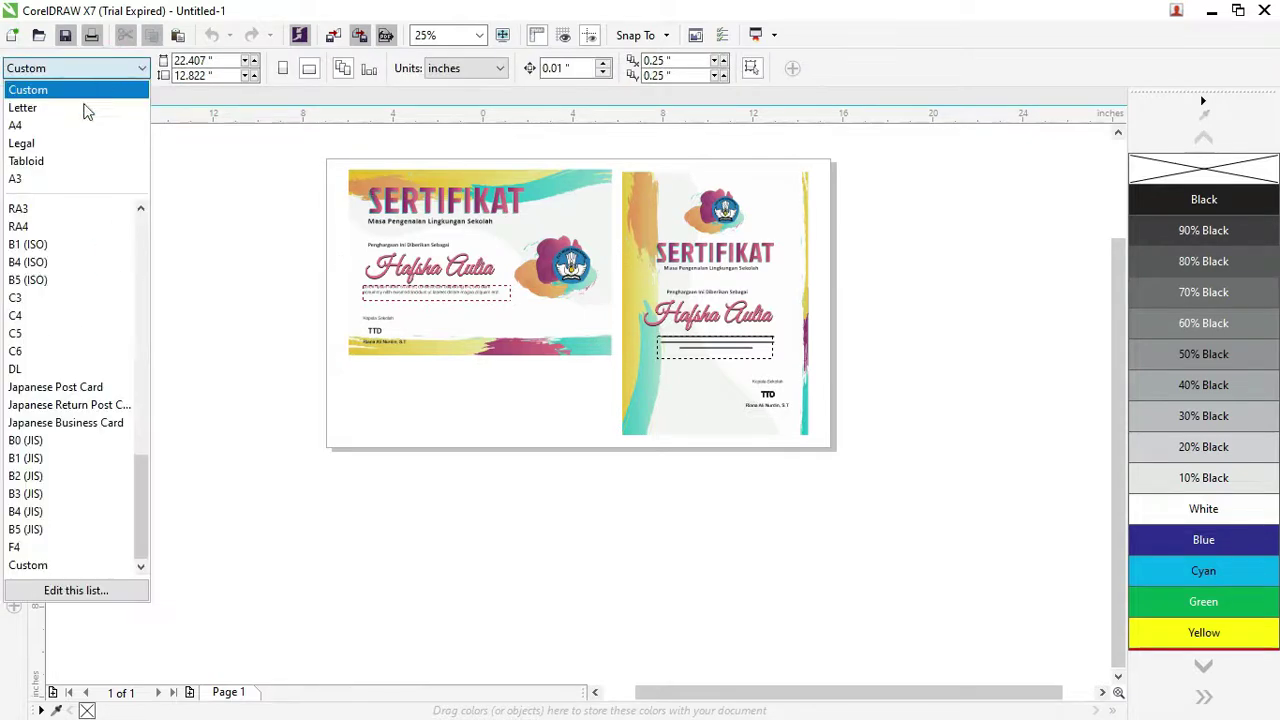
pyautogui.click(68, 125)
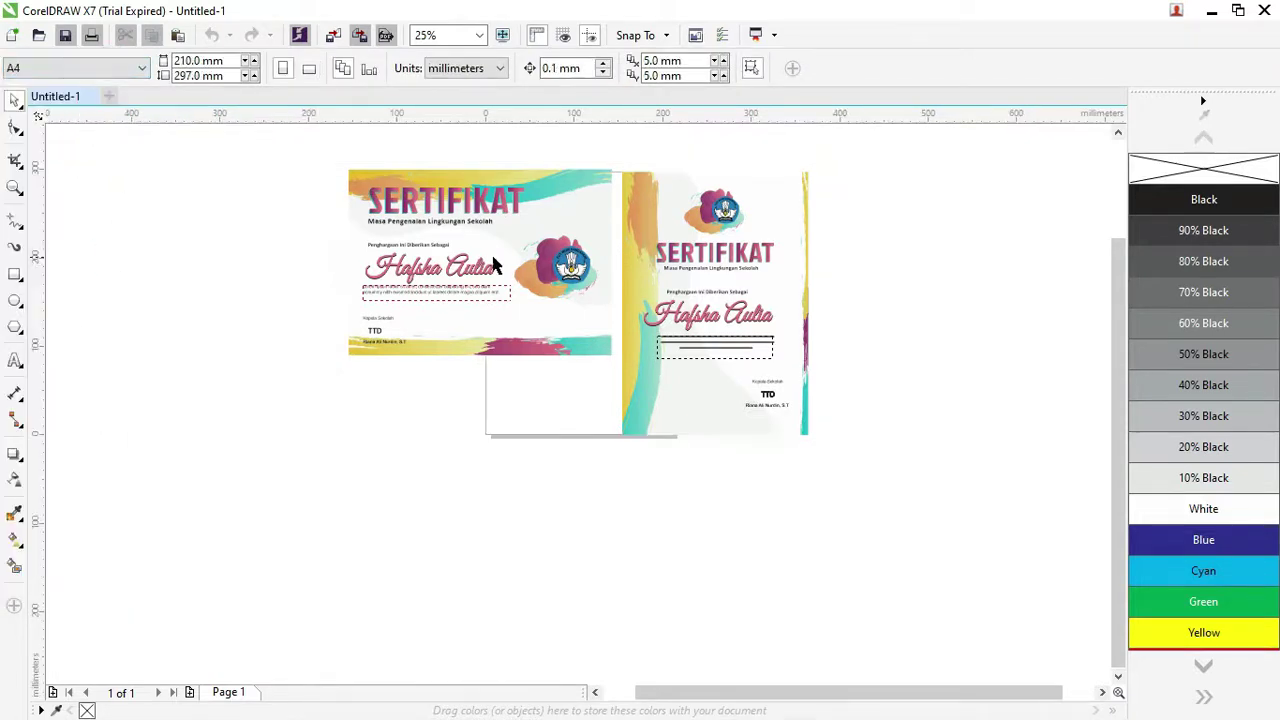
pyautogui.moveTo(943, 534); pyautogui.dragTo(409, 157)
pyautogui.moveTo(288, 148)
pyautogui.mouseDown()
pyautogui.moveTo(615, 365)
pyautogui.moveTo(378, 333)
pyautogui.mouseUp()
pyautogui.moveTo(472, 149)
pyautogui.mouseDown()
pyautogui.moveTo(952, 478)
pyautogui.moveTo(876, 432)
pyautogui.mouseUp()
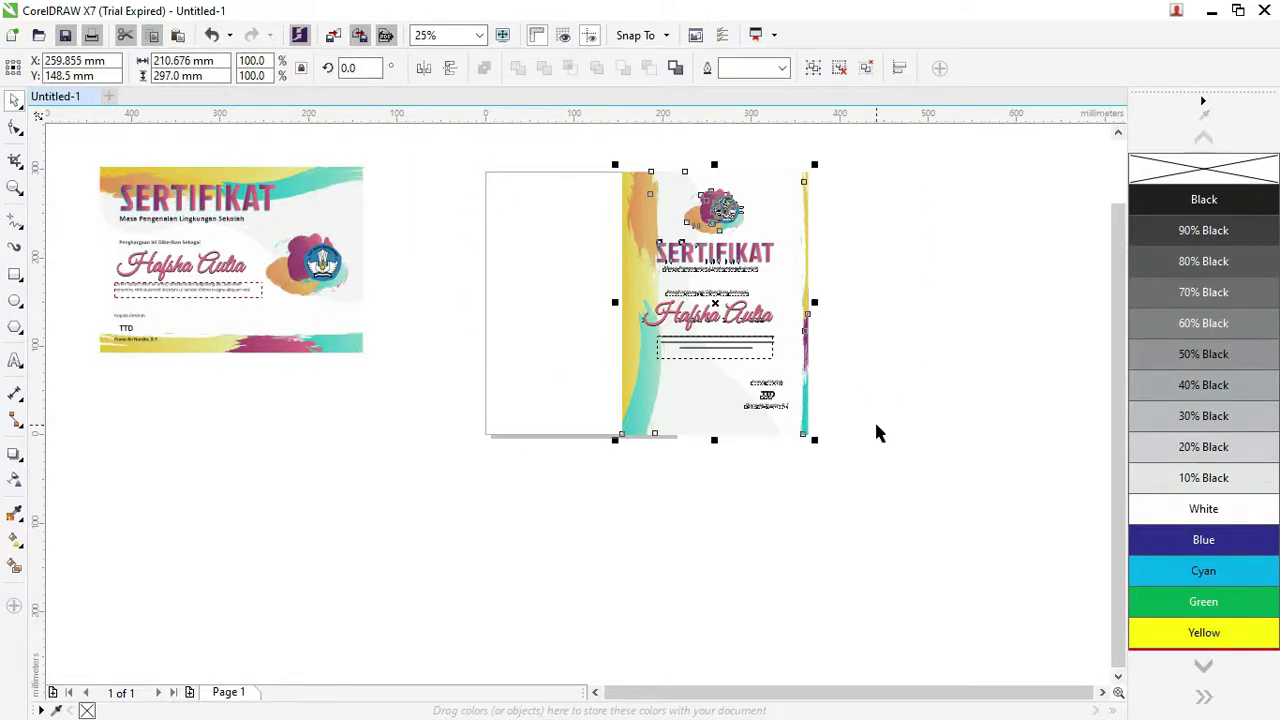
# - Centre the portrait certificate on the A4 page with P
pyautogui.press('p')
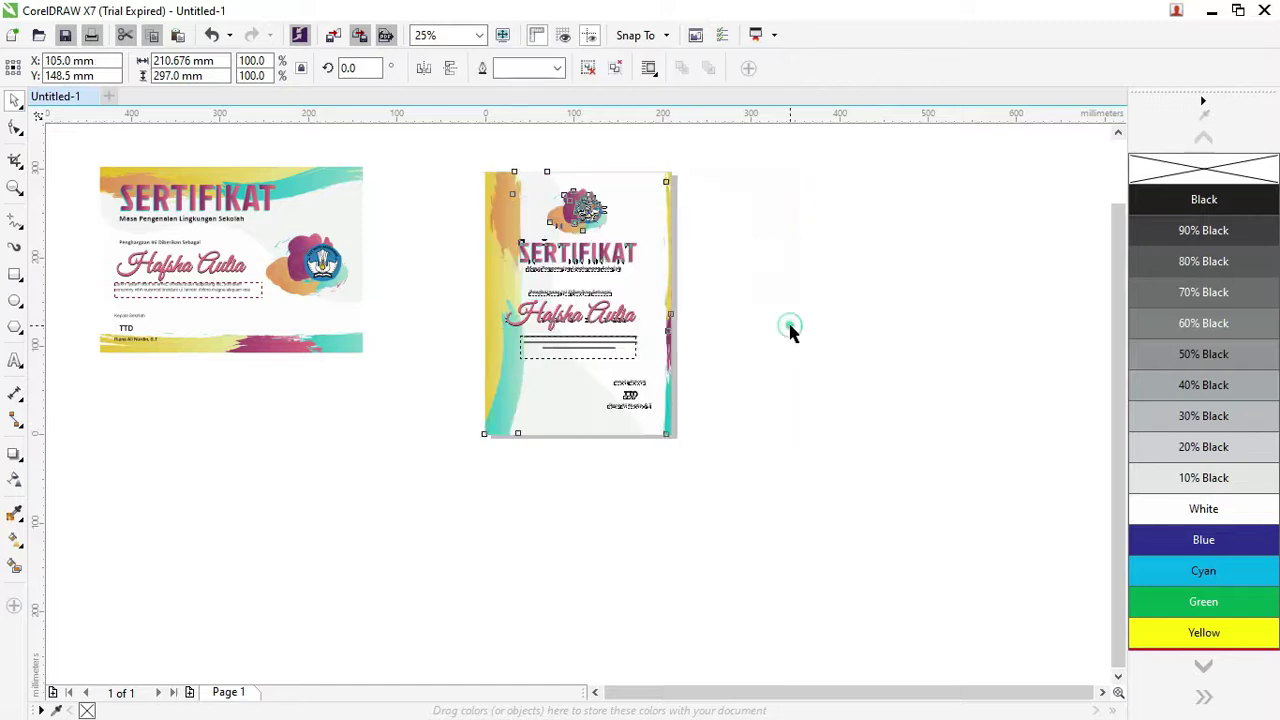
pyautogui.click(789, 329)
pyautogui.scroll(1, 560, 283)
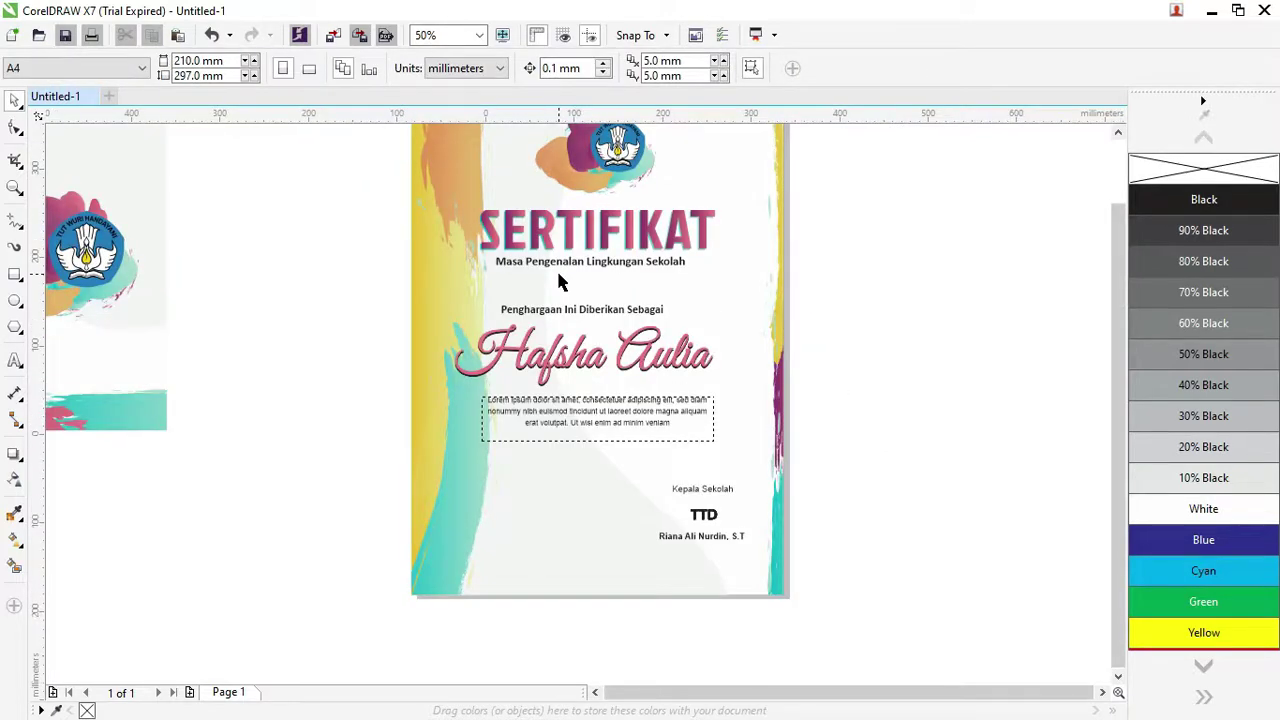
pyautogui.scroll(-1, 560, 283)
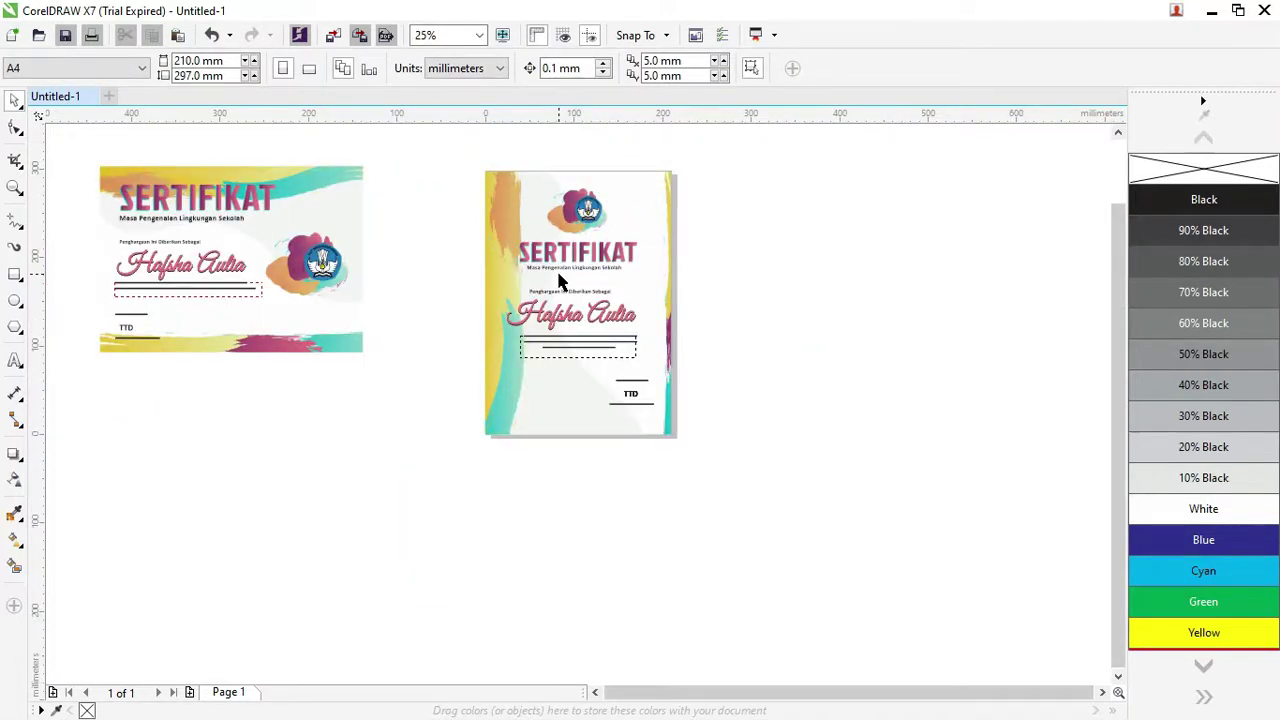
pyautogui.scroll(1, 545, 283)
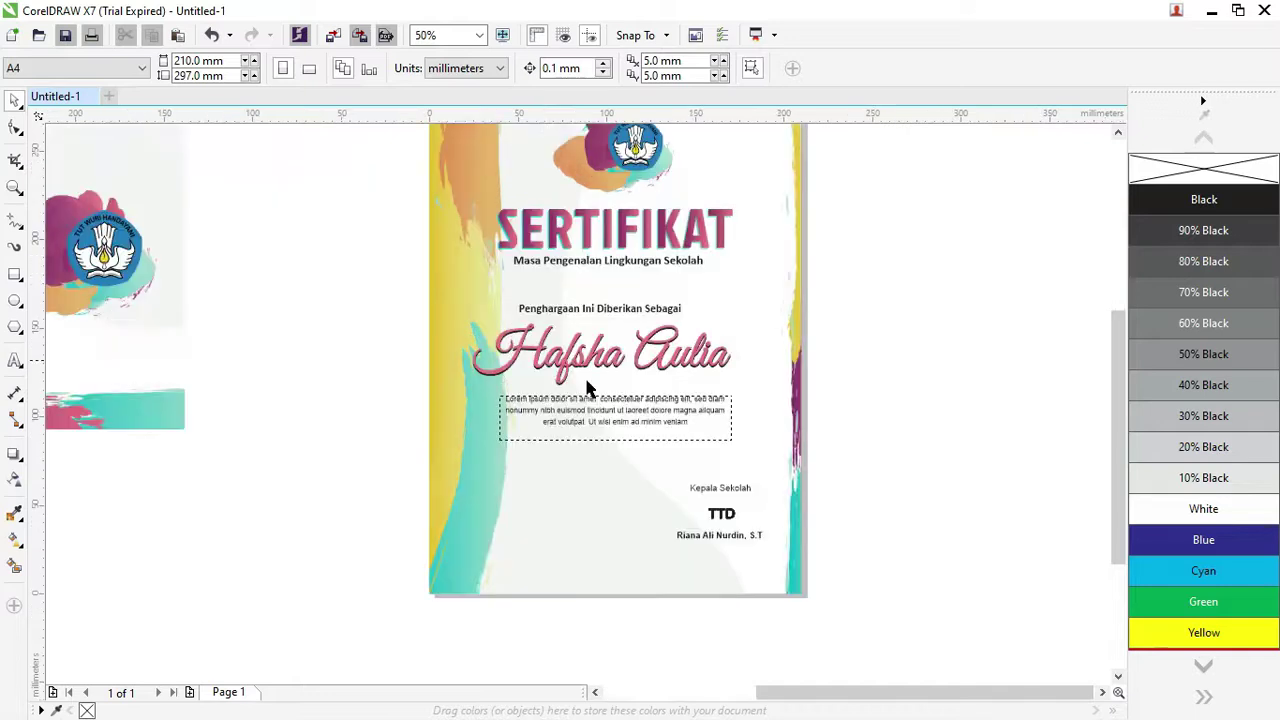
# - Ungroup the portrait certificate and select its background artwork
pyautogui.click(643, 428)
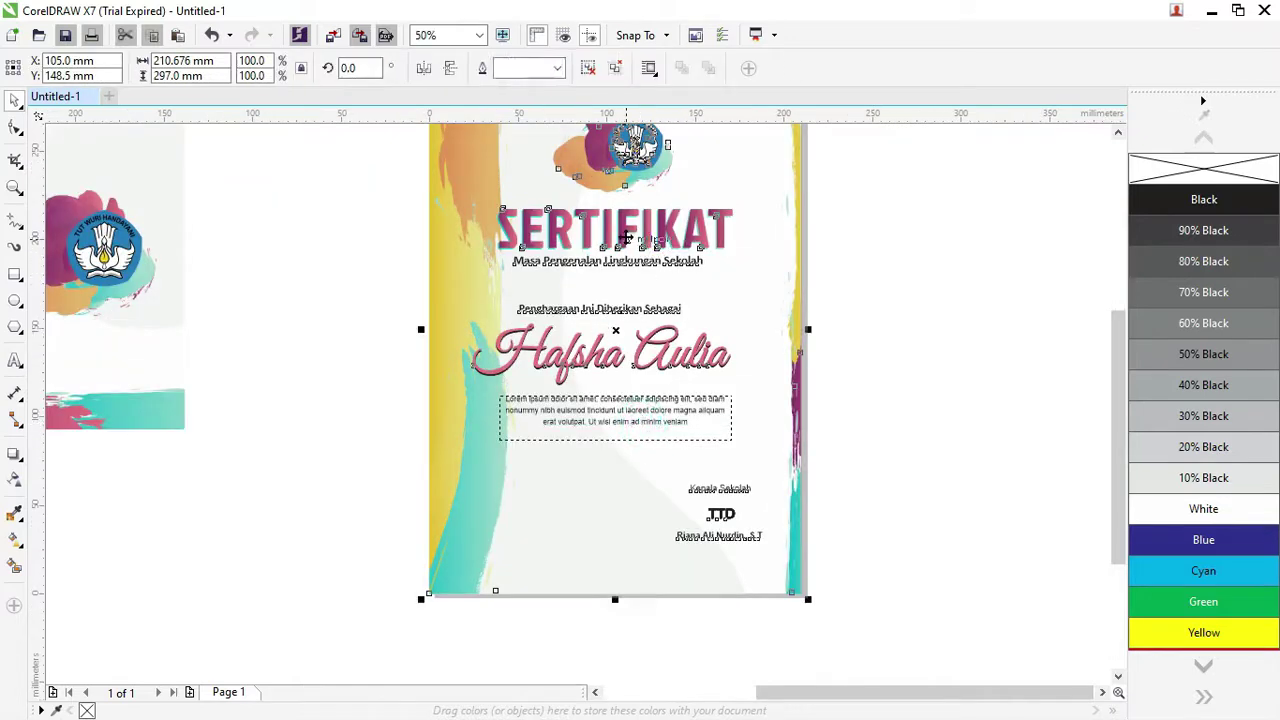
pyautogui.rightClick(626, 238)
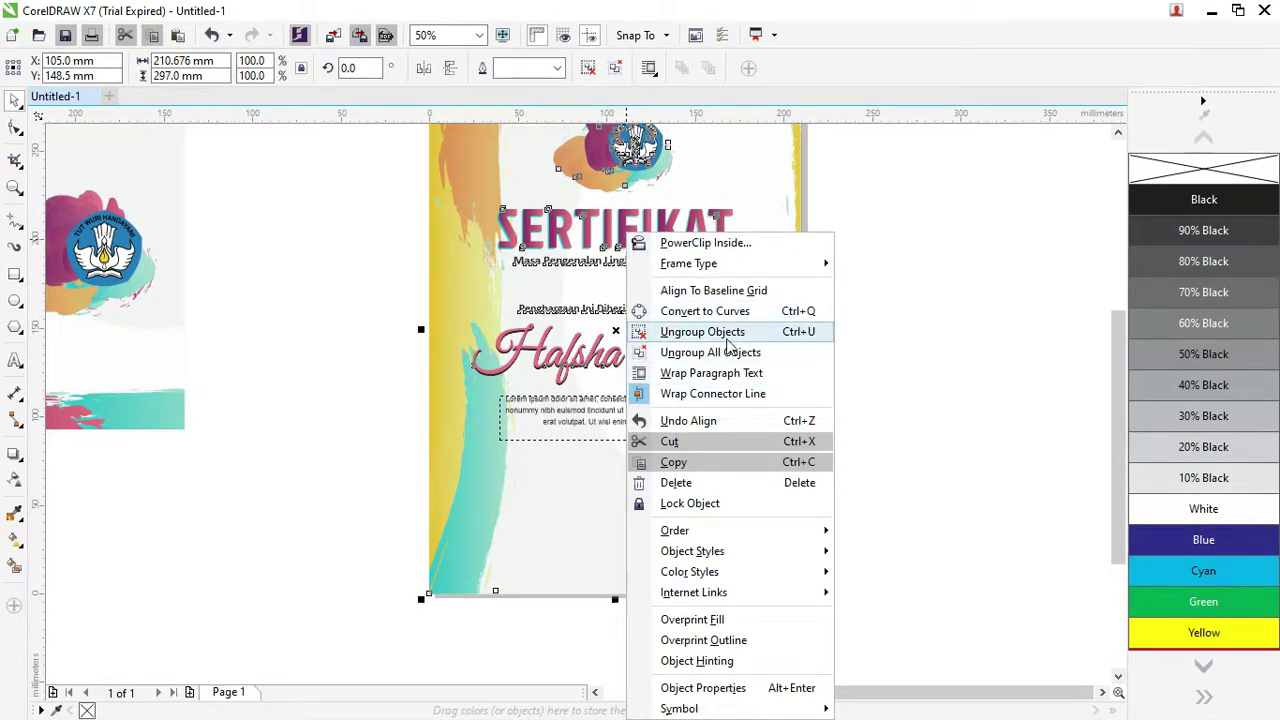
pyautogui.click(710, 331)
pyautogui.click(918, 310)
pyautogui.click(477, 266)
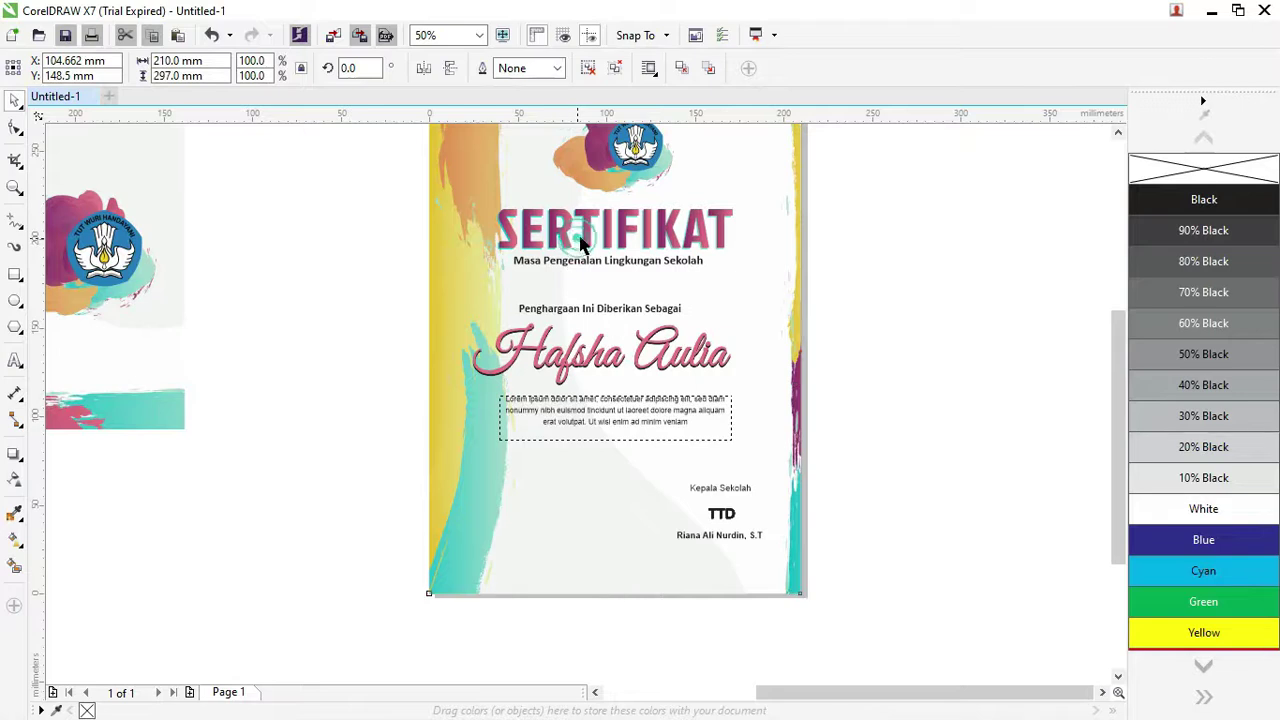
# - Drag the portrait certificate's title, text and TTD block off the page to the right
pyautogui.scroll(-1, 593, 245)
pyautogui.click(594, 240)
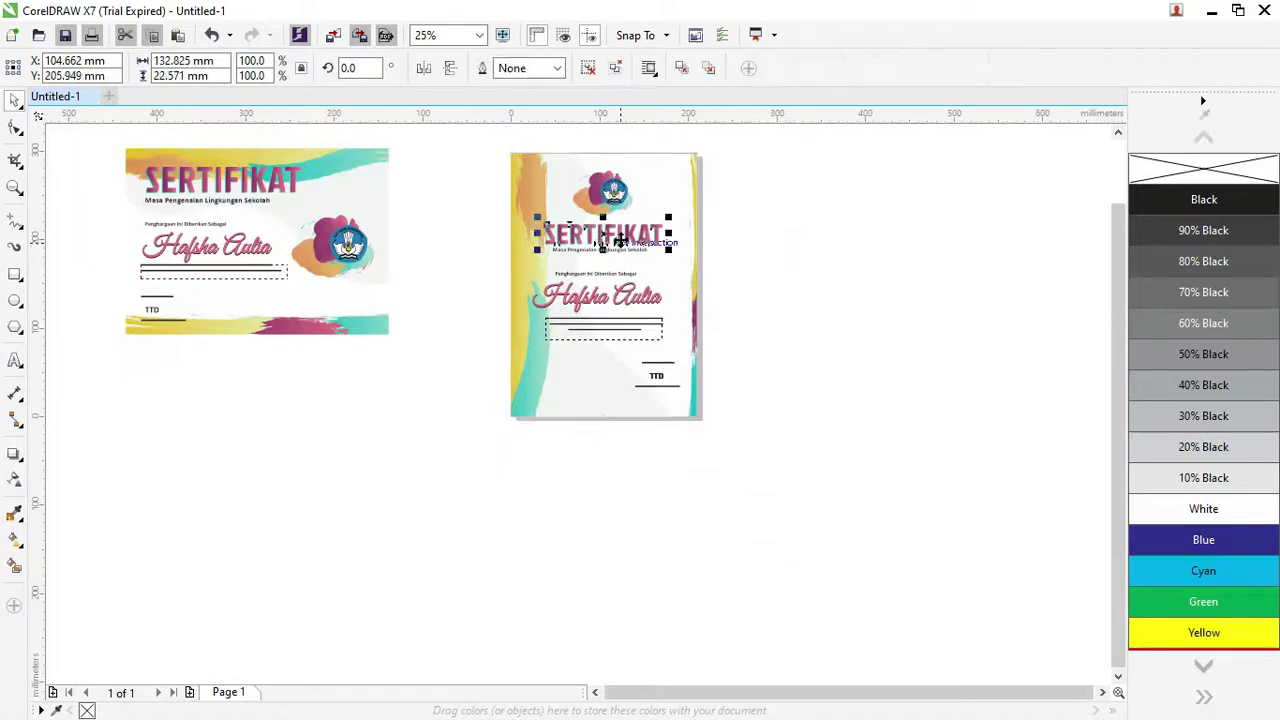
pyautogui.click(808, 263)
pyautogui.moveTo(793, 434)
pyautogui.mouseDown()
pyautogui.moveTo(507, 228)
pyautogui.moveTo(945, 234)
pyautogui.mouseUp()
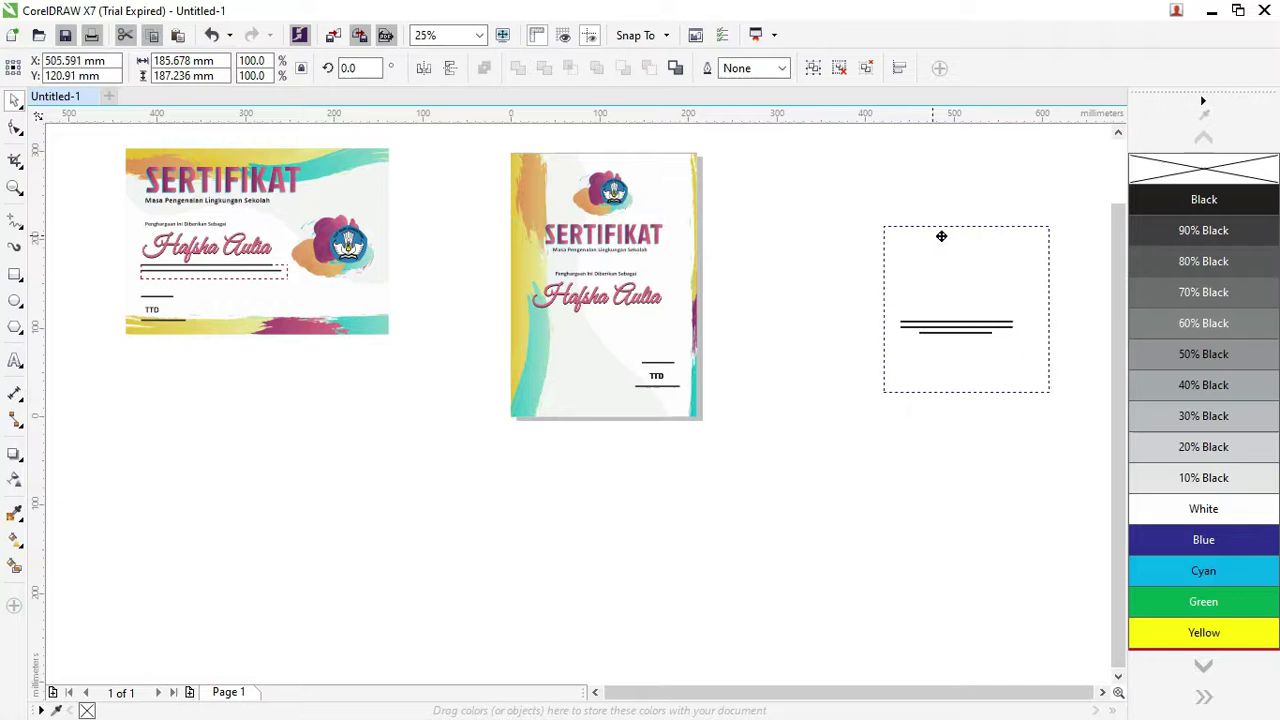
pyautogui.click(817, 219)
# - Select the remaining brush-stroke background artwork on the page
pyautogui.click(530, 265)
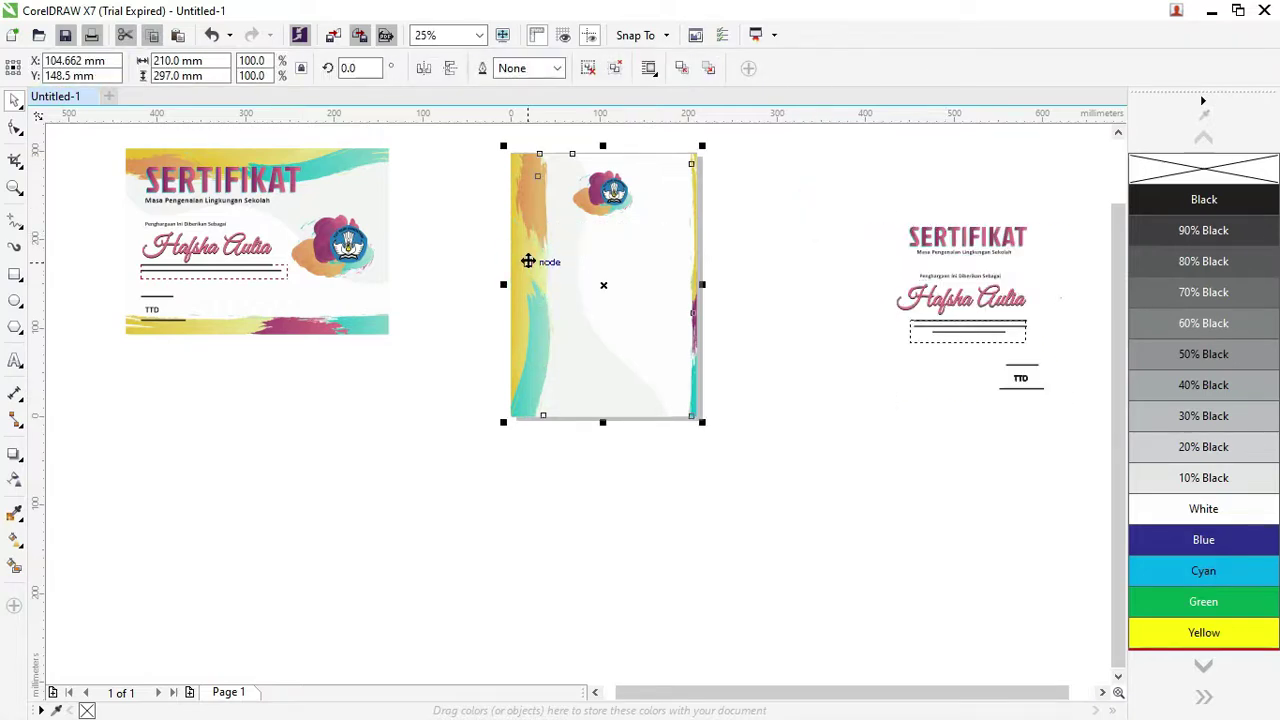
pyautogui.scroll(3, 529, 200)
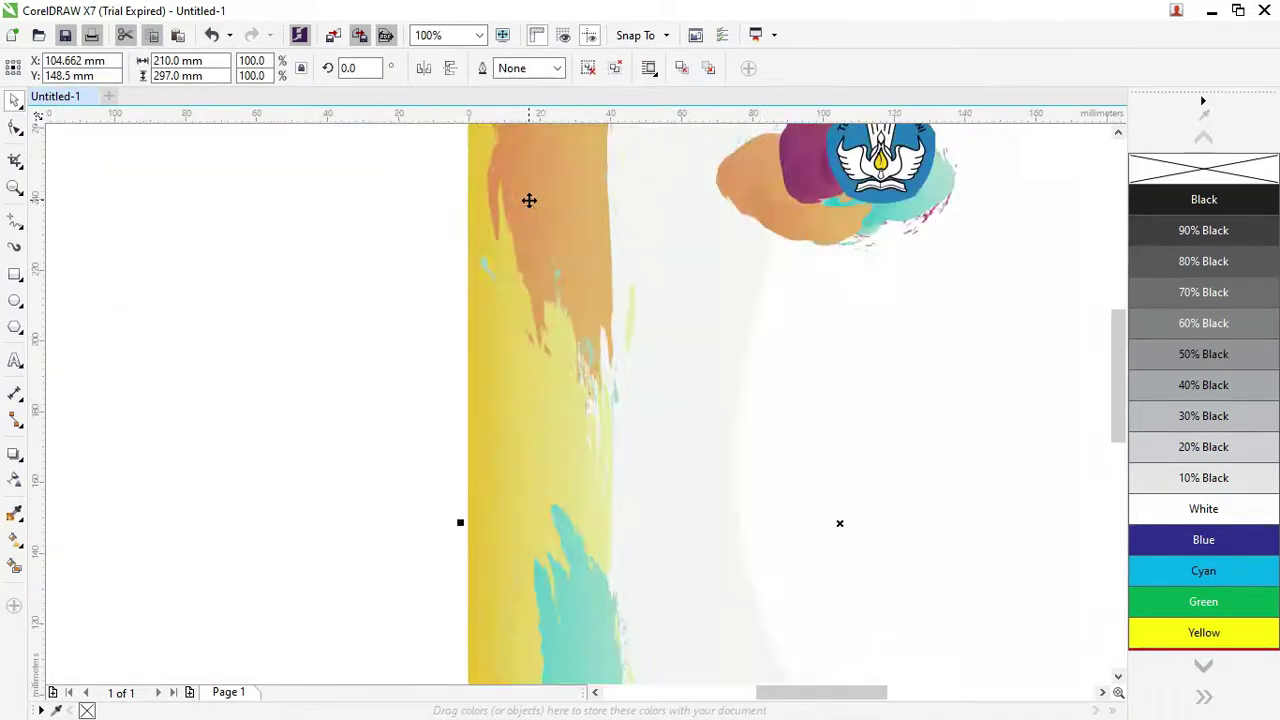
pyautogui.scroll(-1, 533, 214)
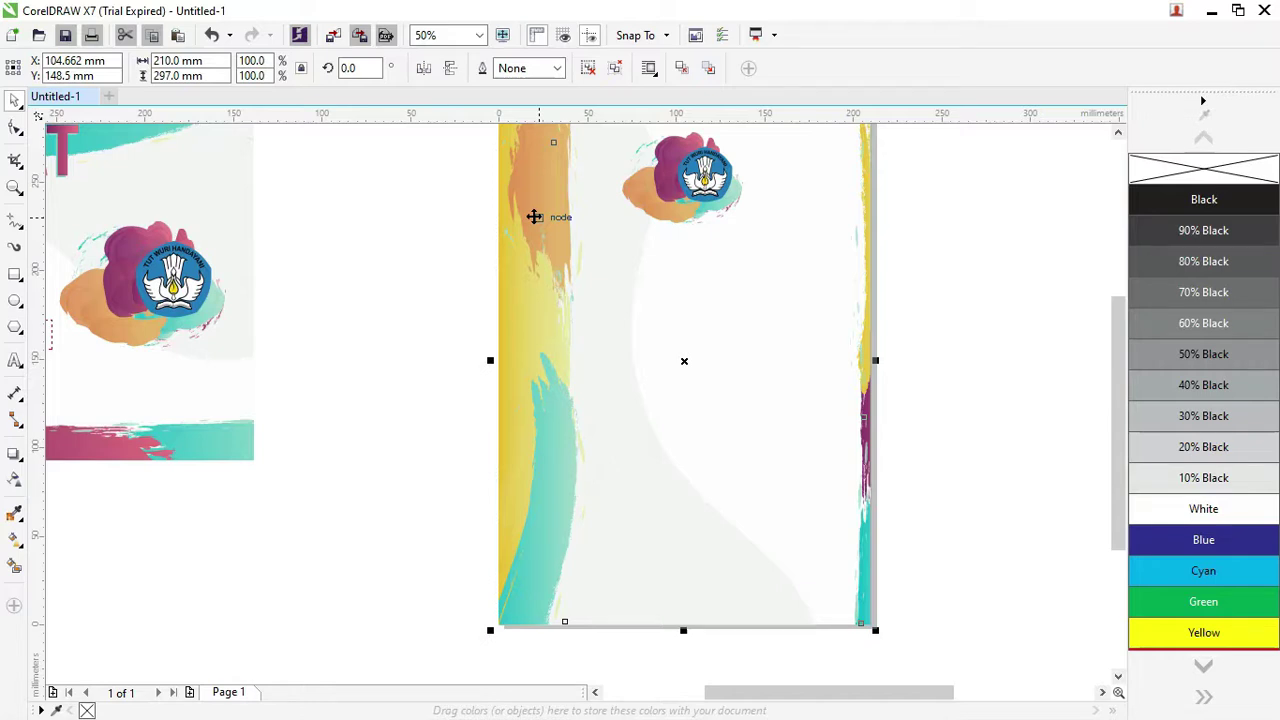
pyautogui.scroll(-1, 745, 369)
pyautogui.click(642, 262)
pyautogui.click(15, 103)
pyautogui.click(640, 251)
pyautogui.scroll(1, 638, 251)
pyautogui.scroll(1, 638, 251)
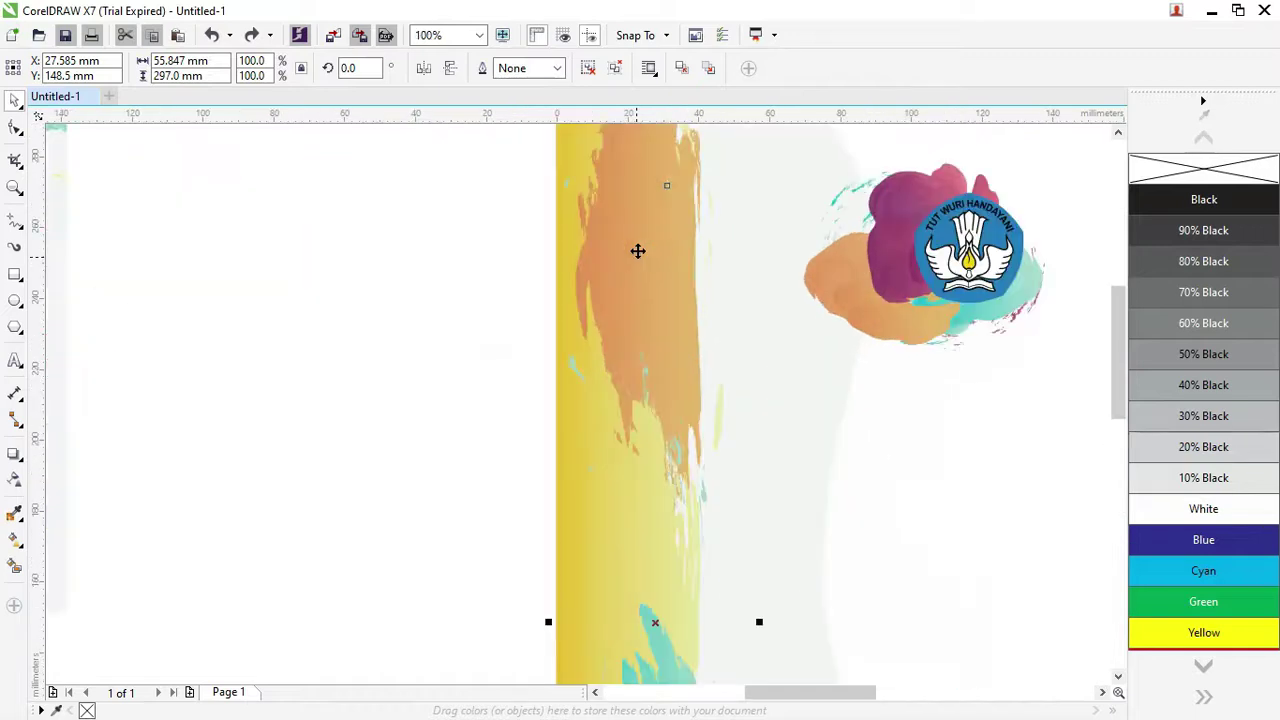
# - Ungroup all background artwork and align the orange brush stroke to the page's left edge
pyautogui.scroll(-1, 638, 248)
pyautogui.rightClick(637, 240)
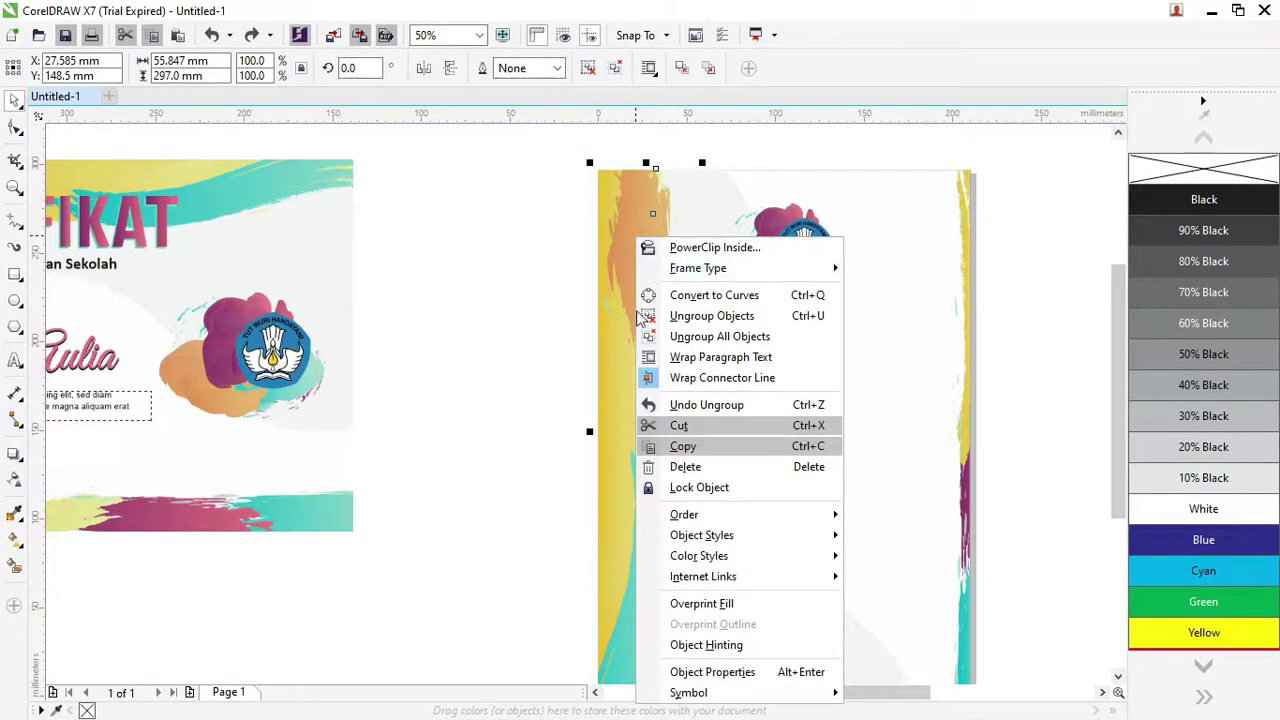
pyautogui.click(690, 337)
pyautogui.moveTo(643, 277); pyautogui.dragTo(540, 257)
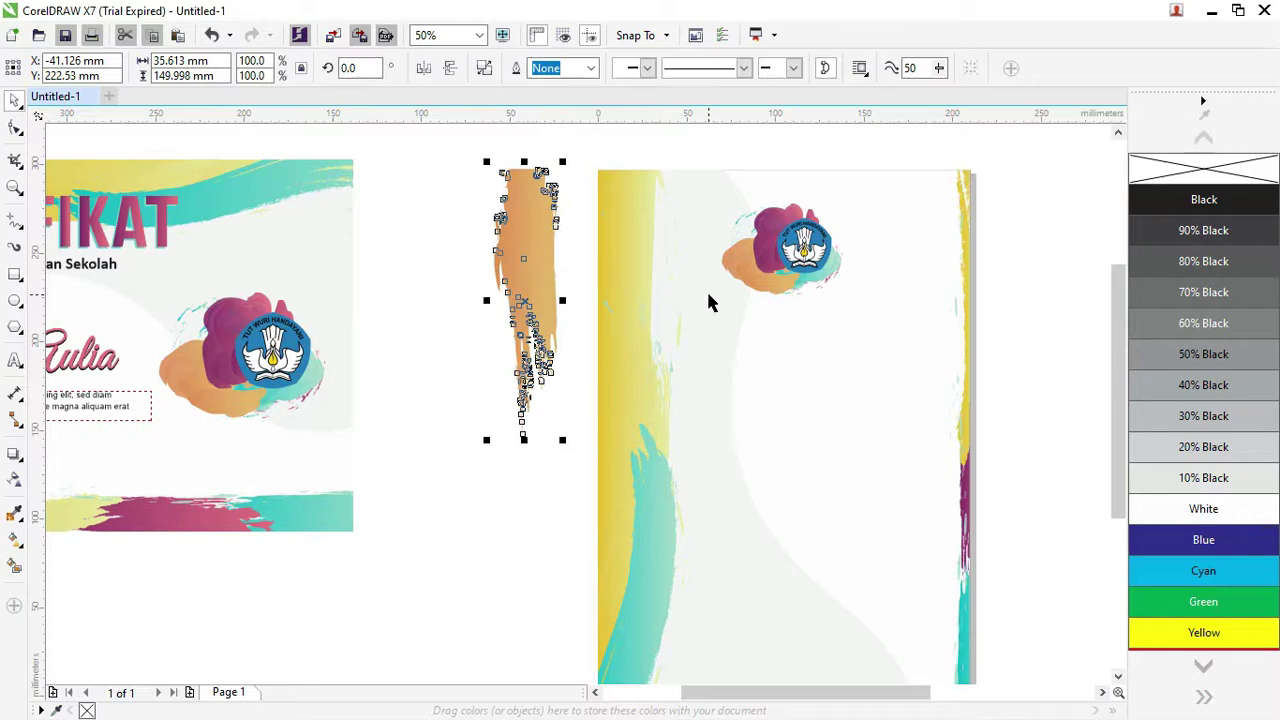
pyautogui.press('l')
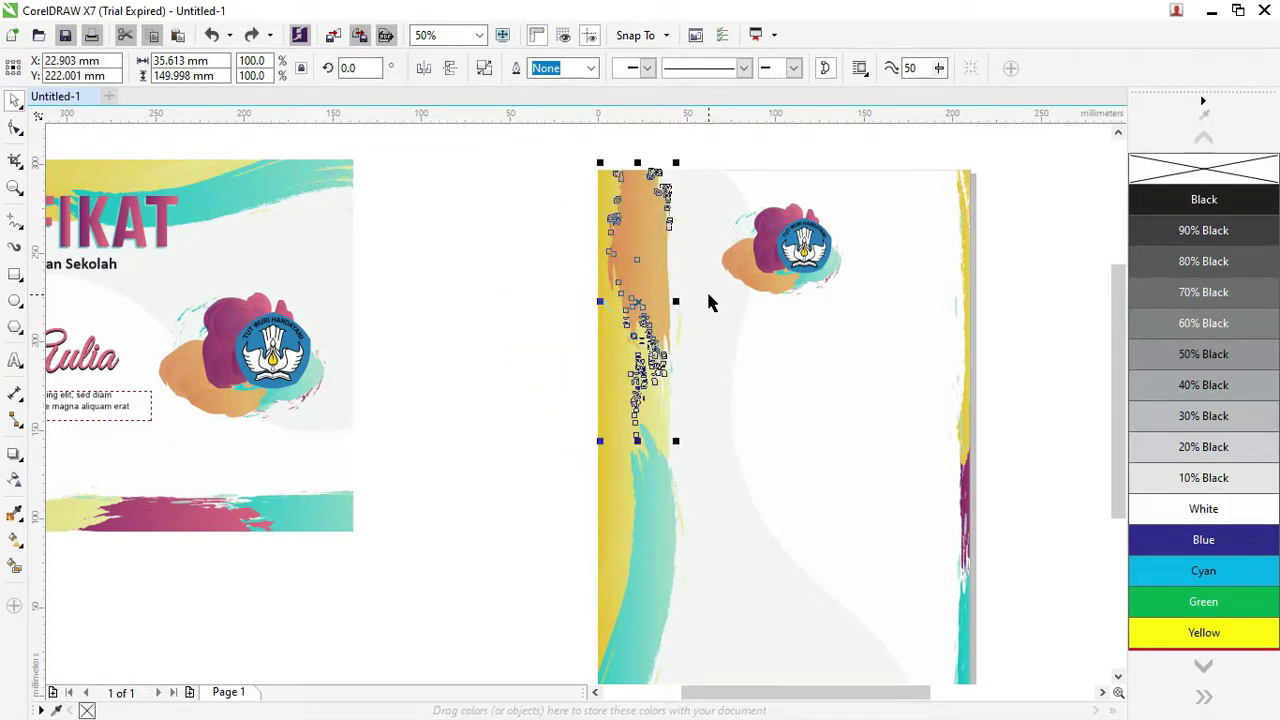
pyautogui.click(523, 254)
pyautogui.click(640, 300)
# - Redirect the orange strip's gradient fill to run upward along it
pyautogui.click(14, 540)
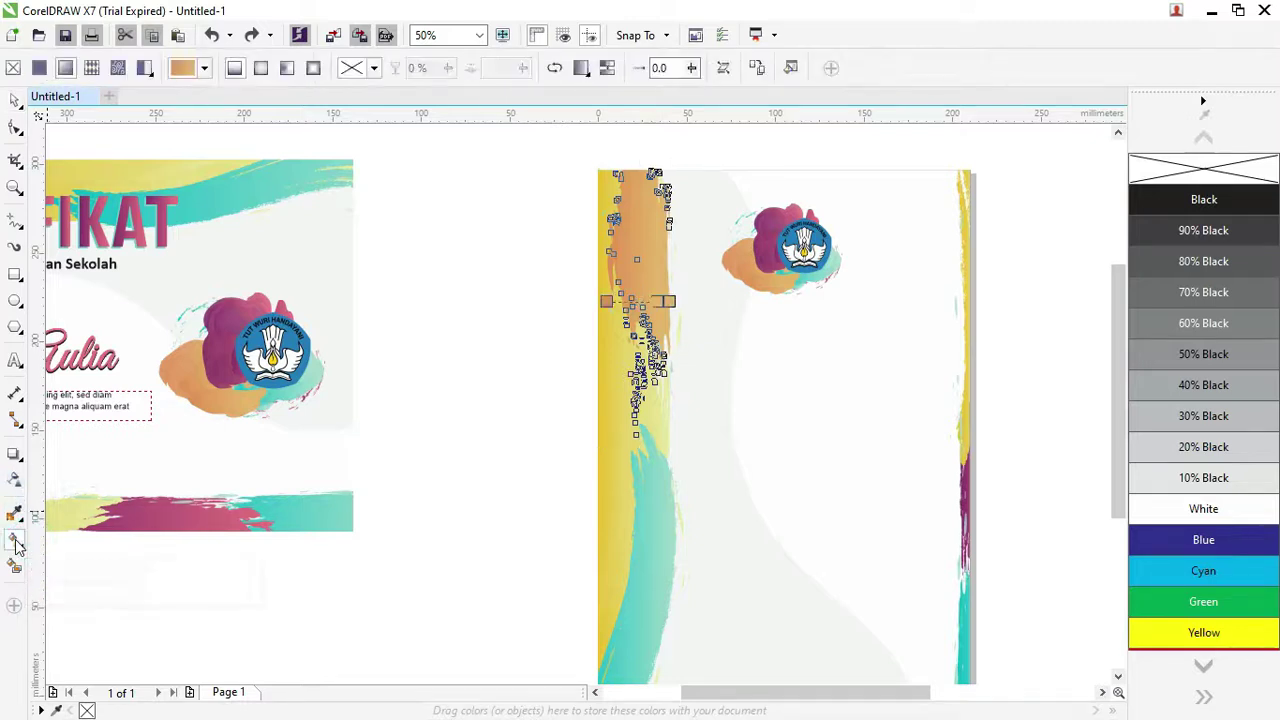
pyautogui.moveTo(591, 343); pyautogui.dragTo(689, 168)
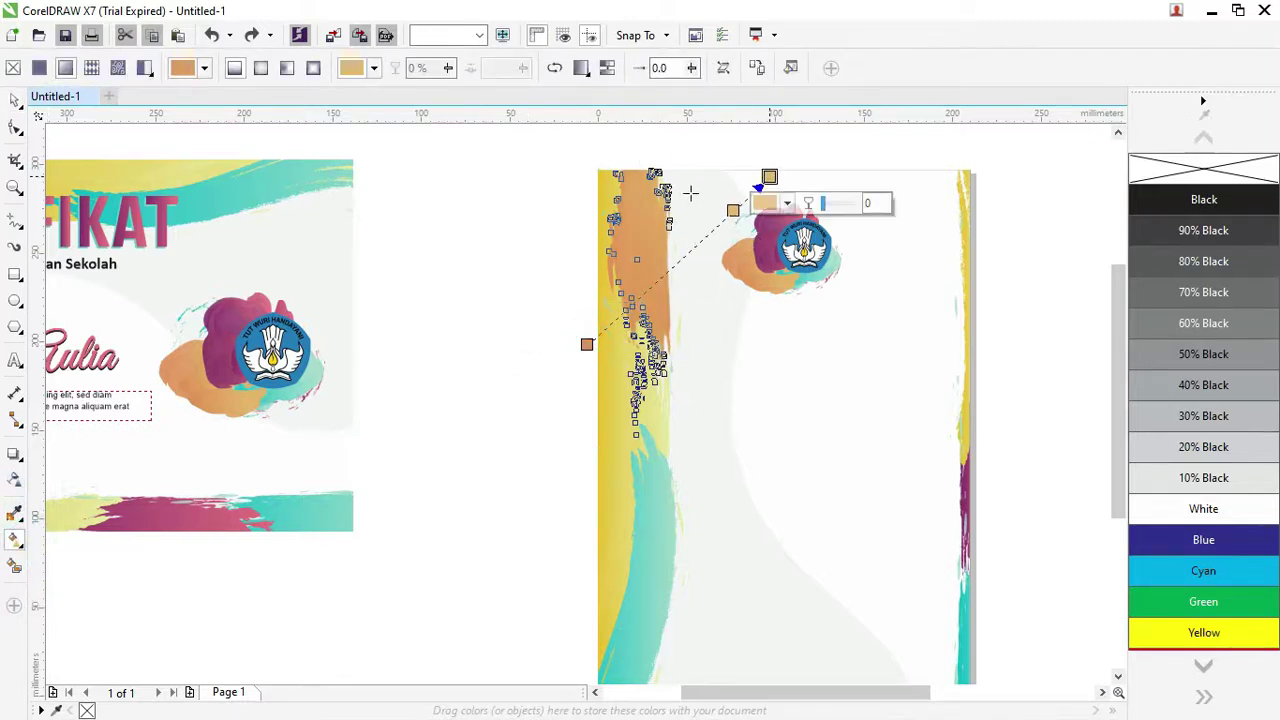
pyautogui.moveTo(563, 585); pyautogui.dragTo(688, 468)
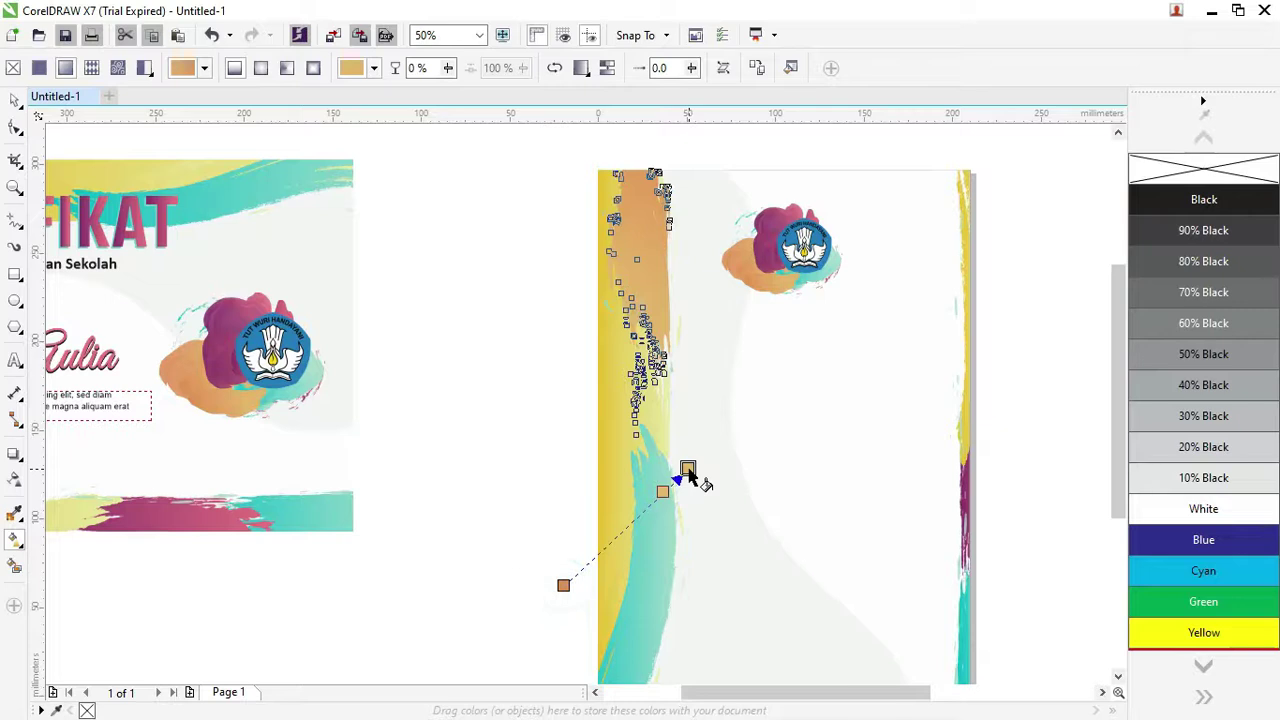
pyautogui.moveTo(564, 528); pyautogui.dragTo(690, 342)
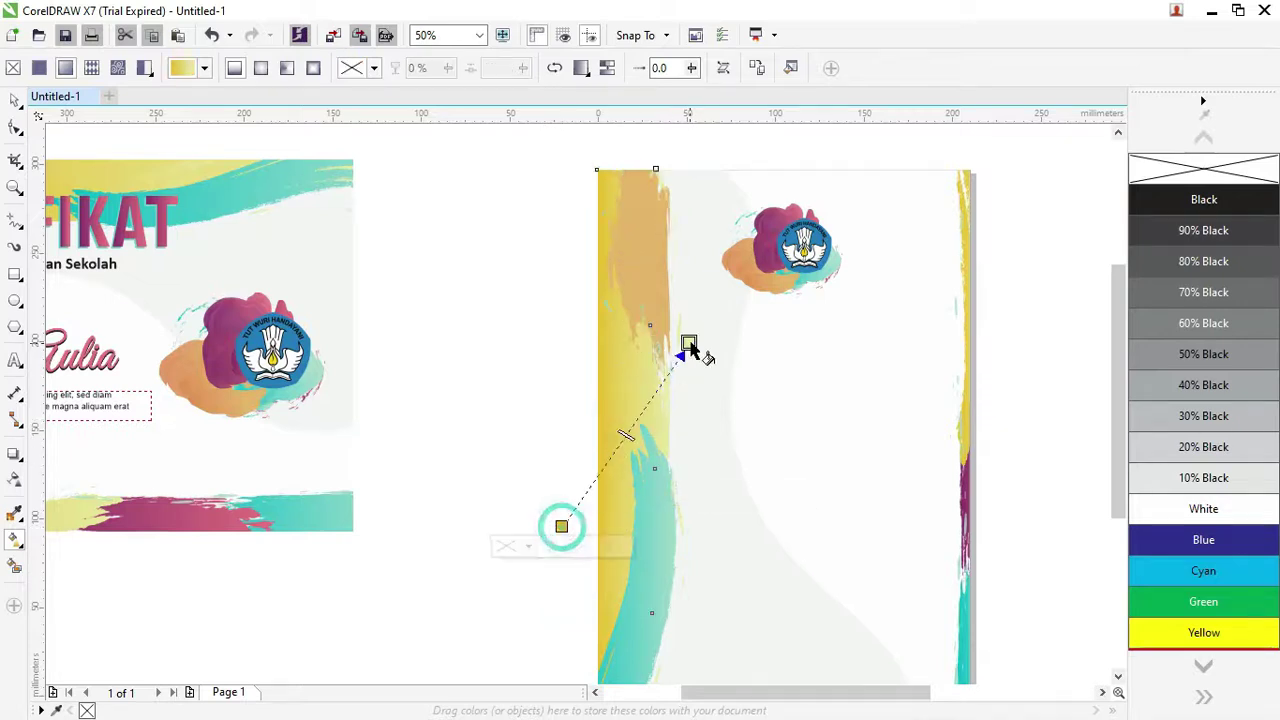
# - Make the teal strip's gradient fill run diagonally
pyautogui.moveTo(595, 556); pyautogui.dragTo(674, 556)
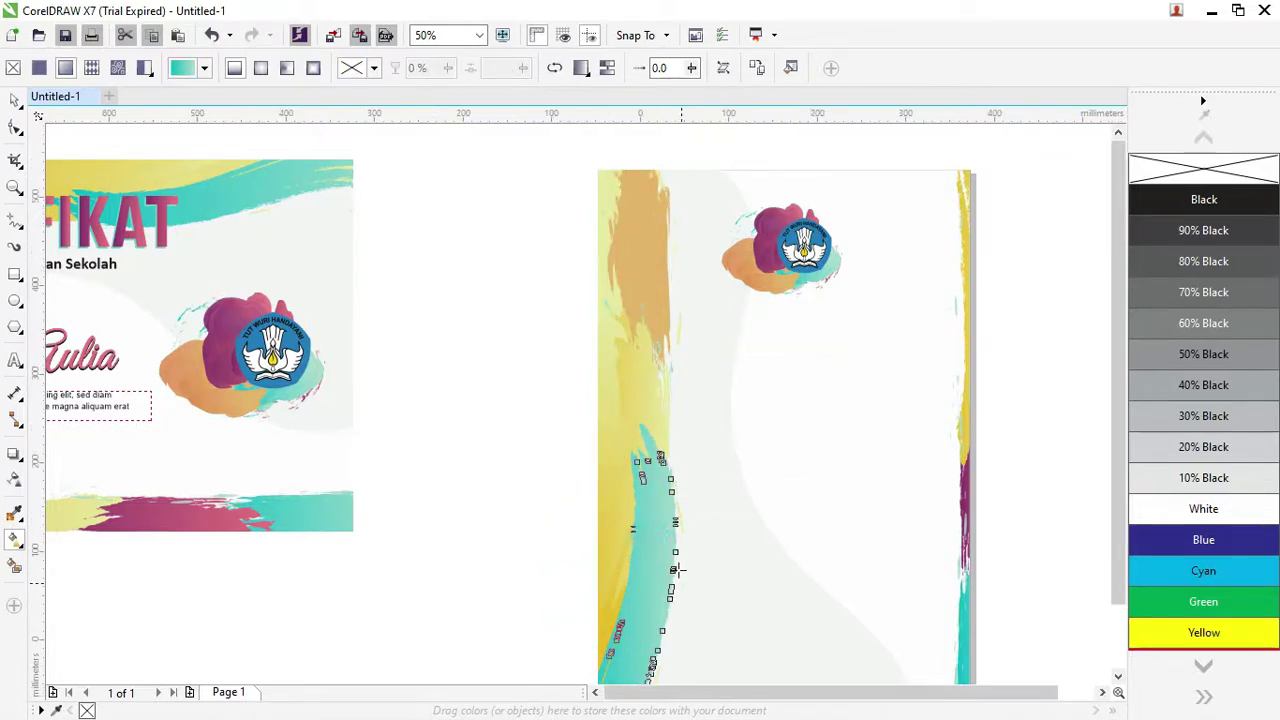
pyautogui.scroll(-2, 682, 584)
pyautogui.moveTo(706, 620); pyautogui.dragTo(608, 490)
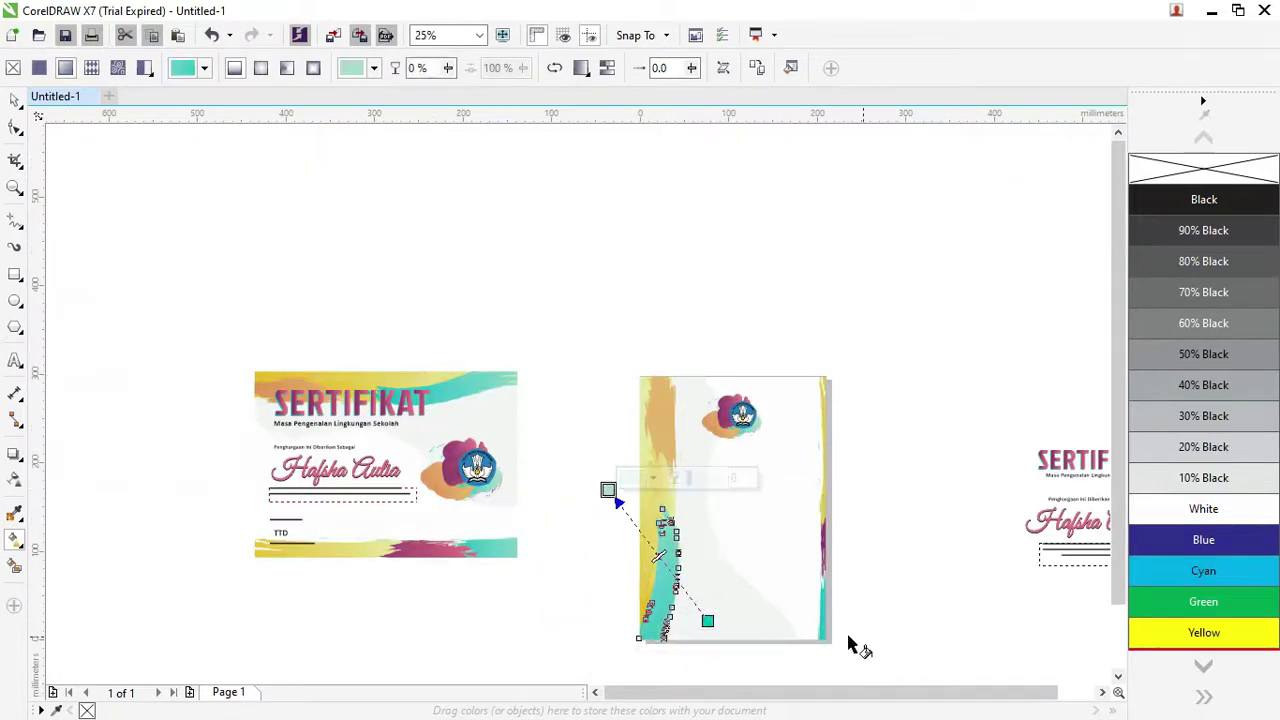
pyautogui.scroll(2, 825, 522)
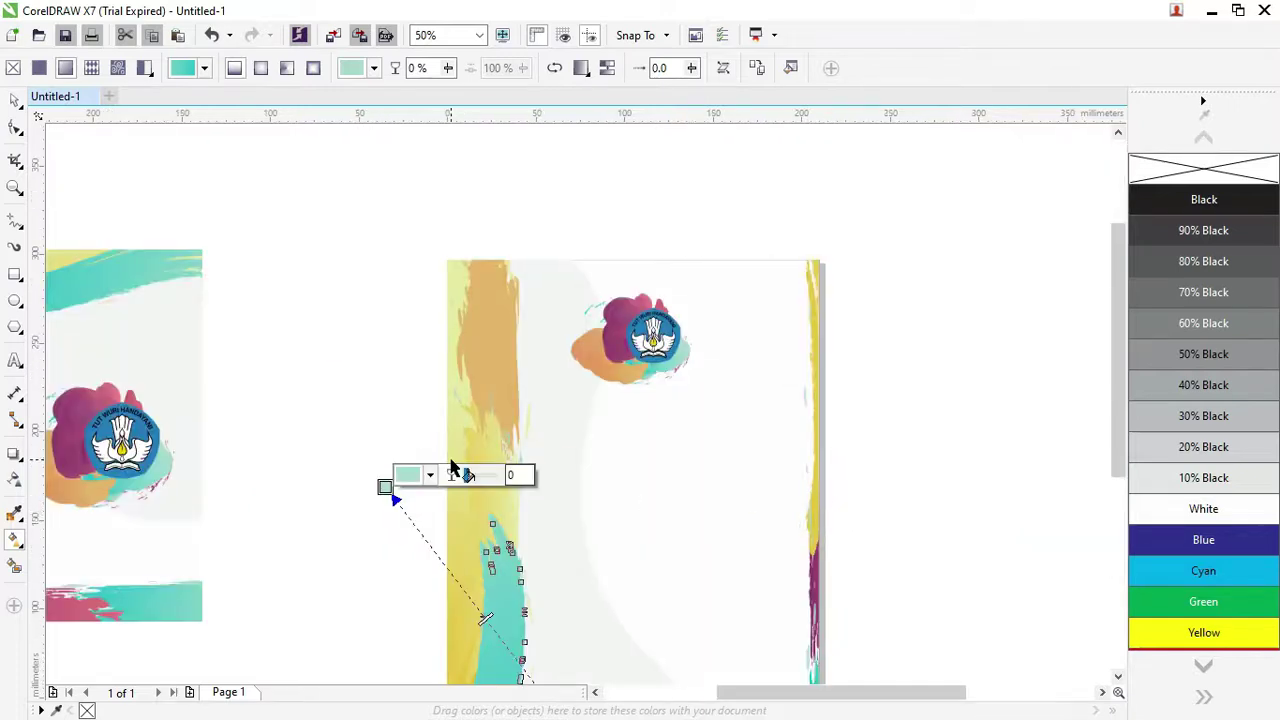
pyautogui.scroll(-2, 451, 466)
# - Attempt a fill edit on the grouped landscape certificate, dismissing the too-many-objects errors
pyautogui.click(264, 380)
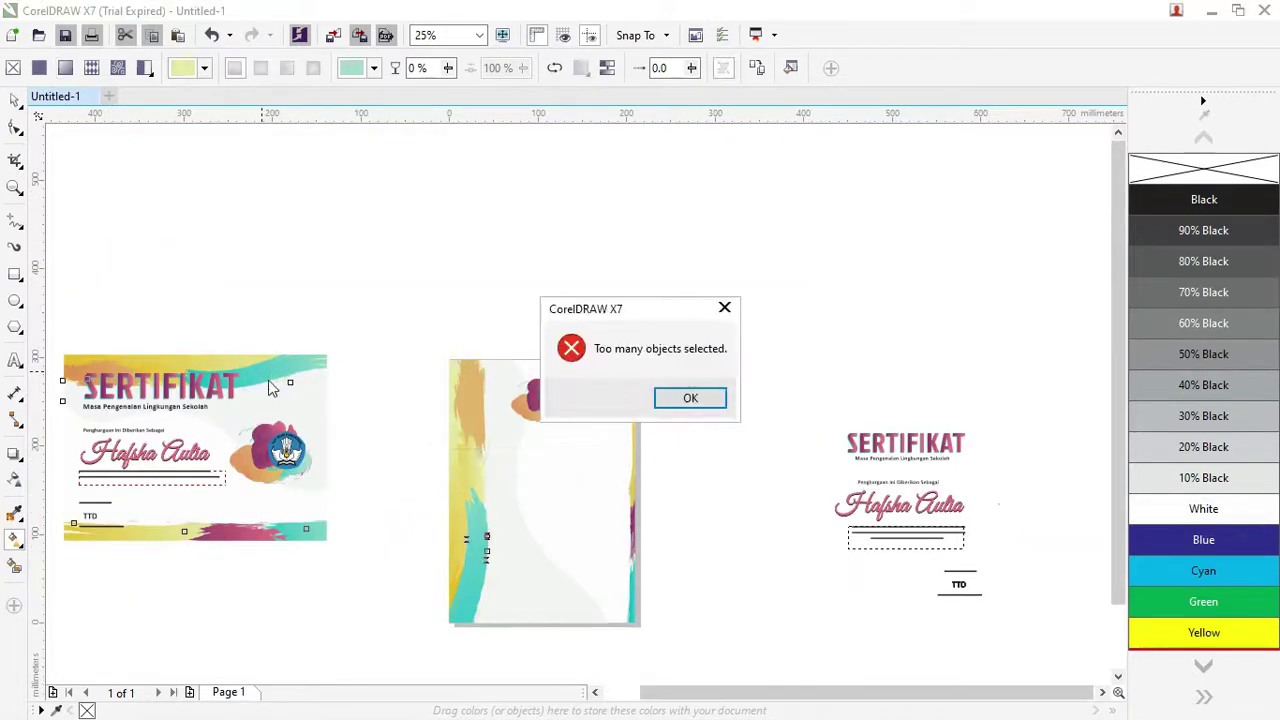
pyautogui.click(690, 398)
pyautogui.click(15, 100)
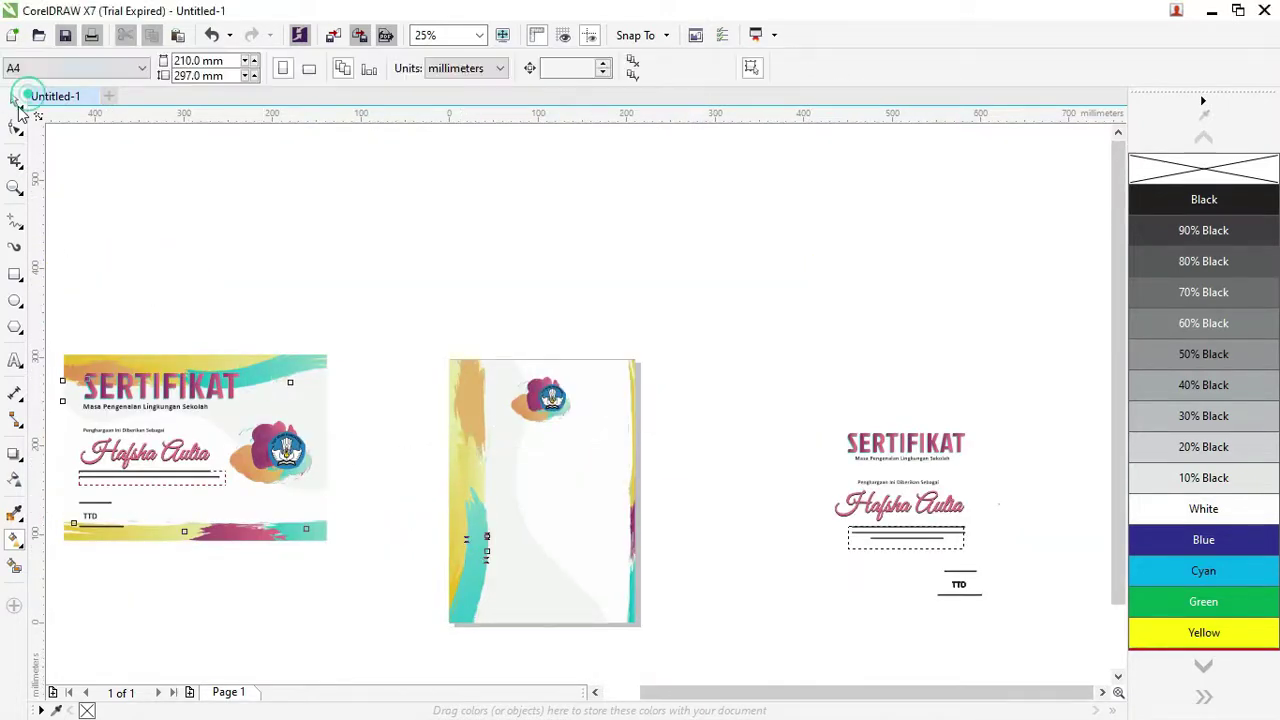
pyautogui.click(238, 188)
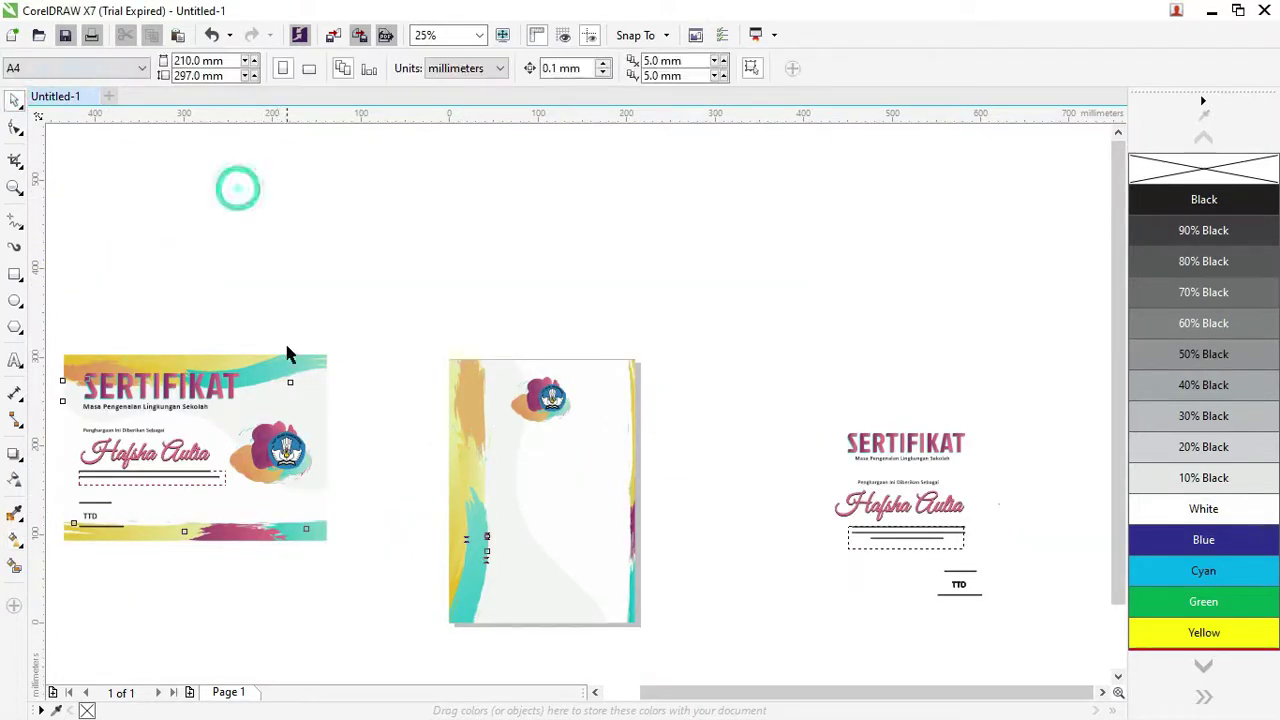
pyautogui.click(15, 540)
pyautogui.click(262, 381)
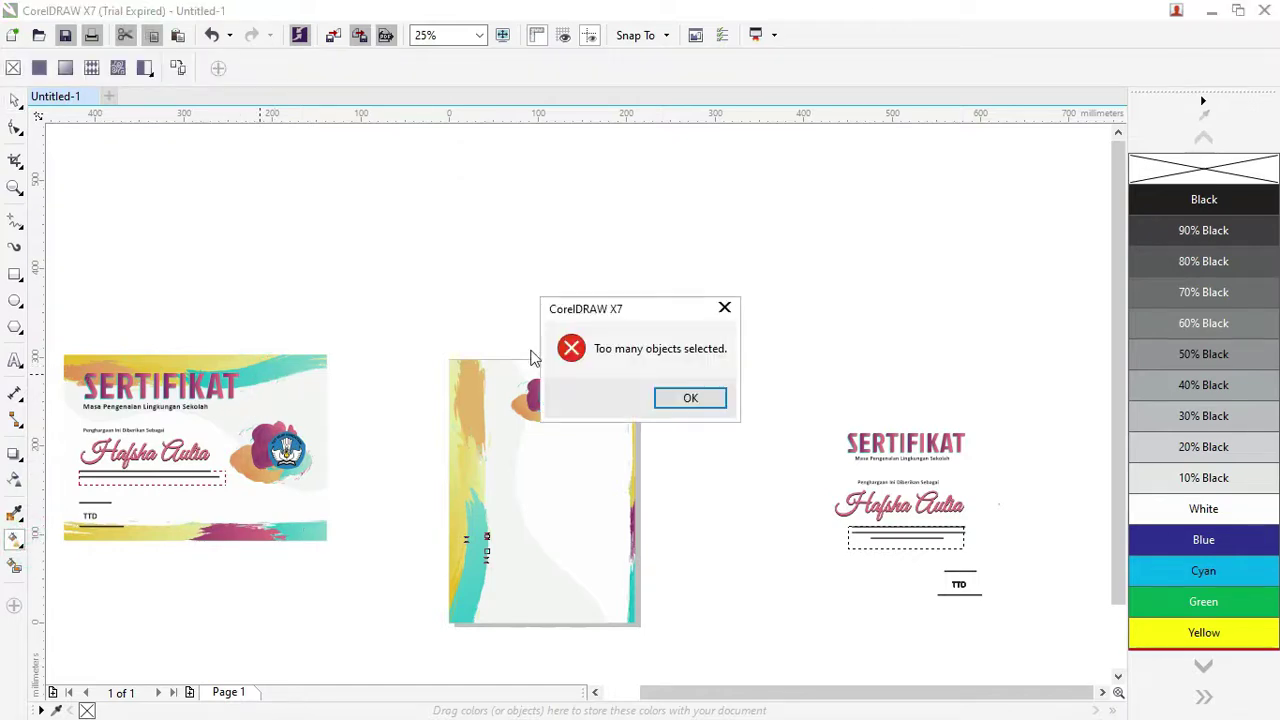
pyautogui.click(718, 398)
pyautogui.click(15, 100)
# - Ungroup the landscape certificate and select its top teal stroke for transparency
pyautogui.click(285, 348)
pyautogui.rightClick(286, 368)
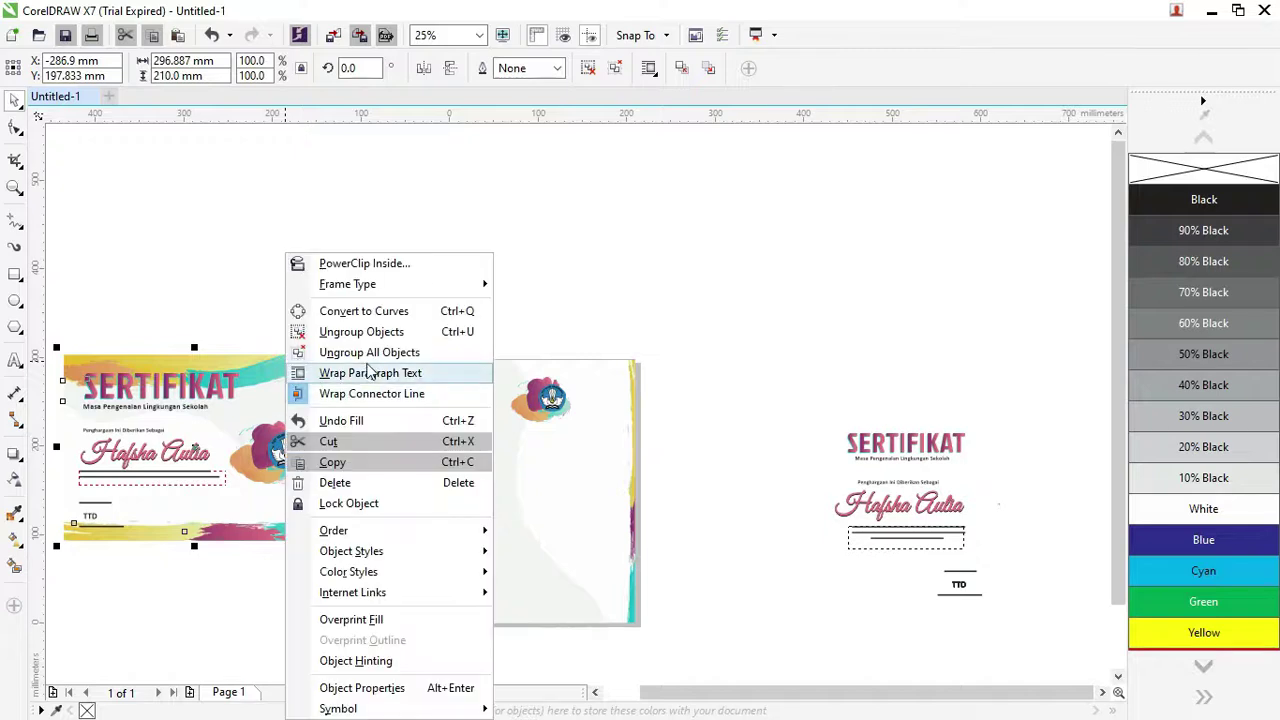
pyautogui.click(367, 353)
pyautogui.click(367, 289)
pyautogui.click(277, 371)
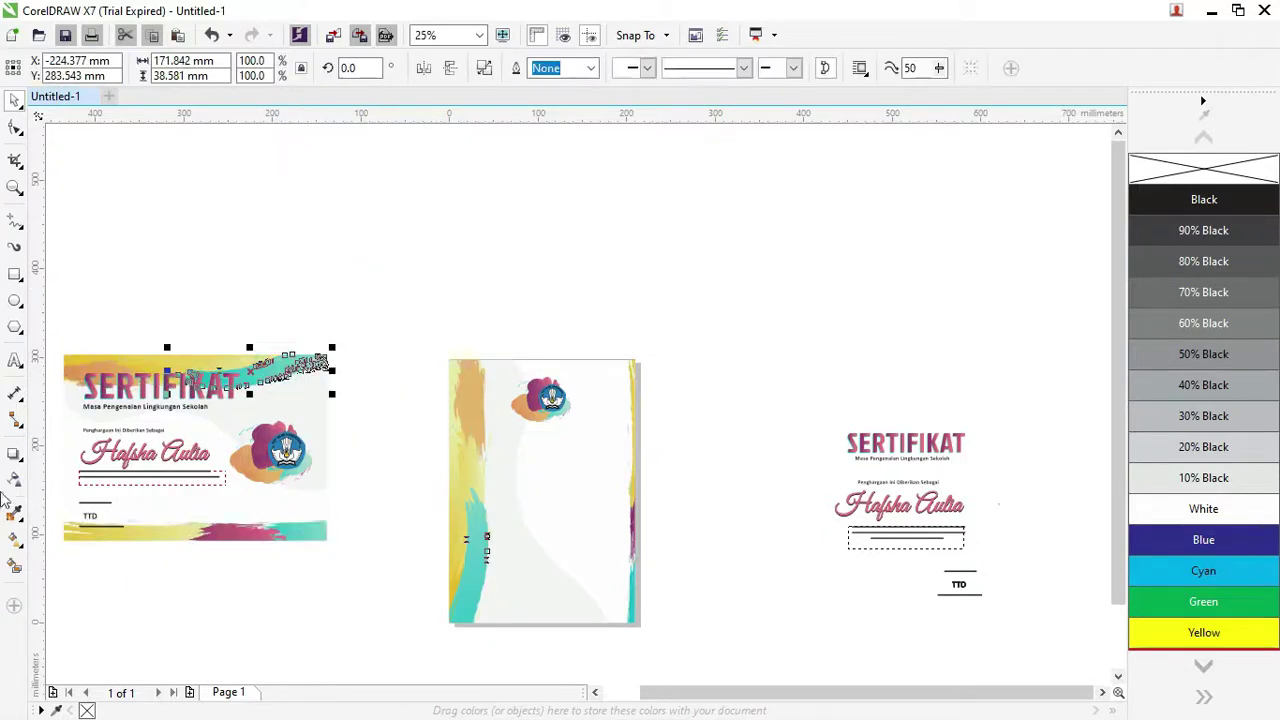
pyautogui.click(15, 537)
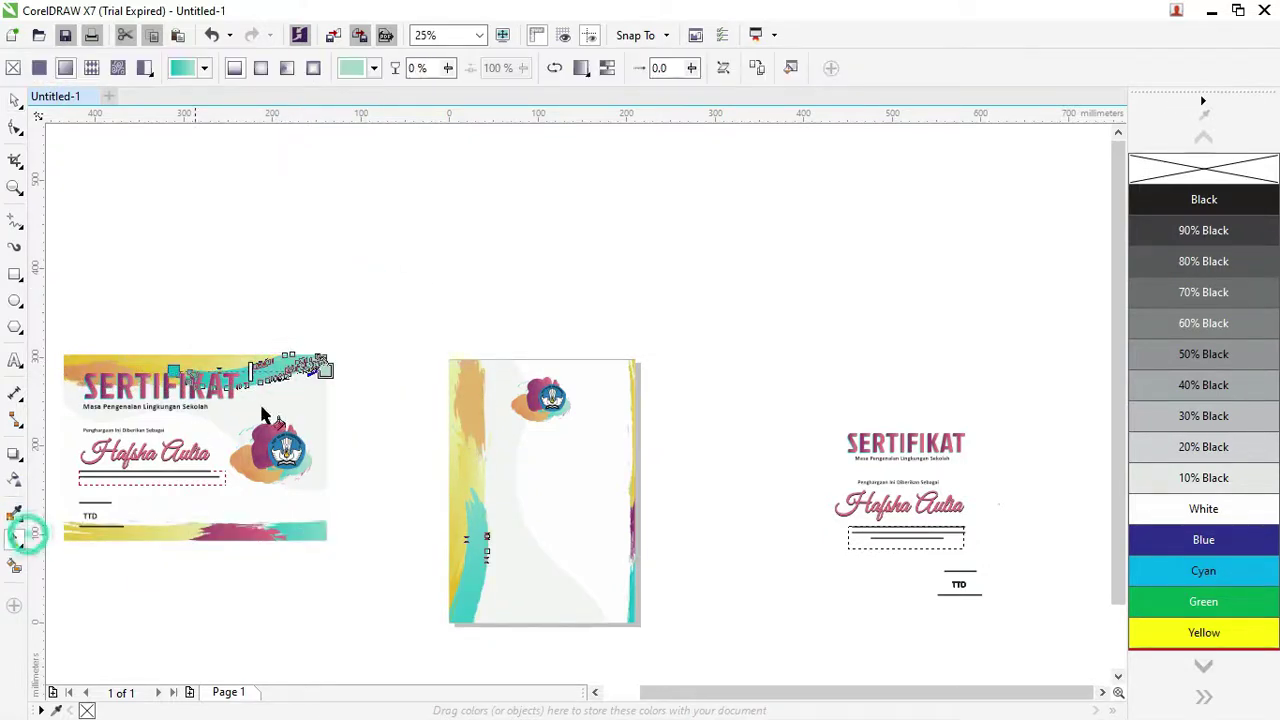
pyautogui.scroll(1, 255, 398)
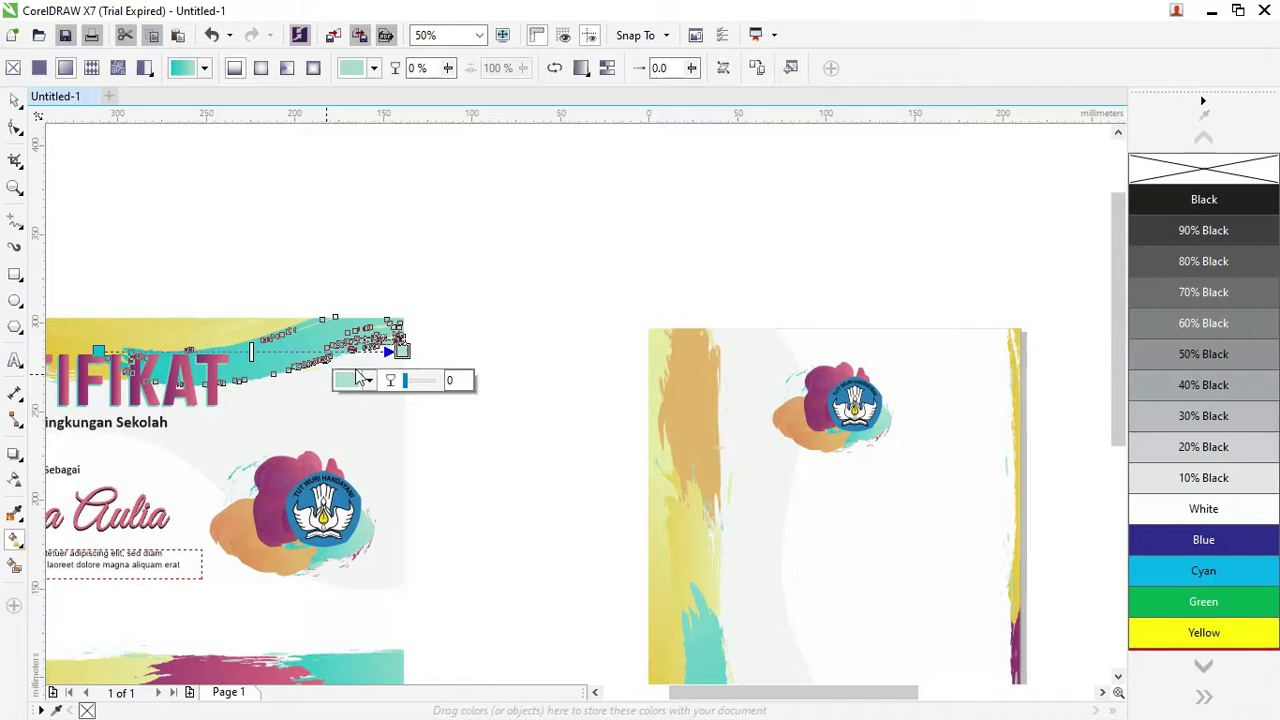
# - Switch to Illustrator and zoom in around both landscape and portrait certificate designs
pyautogui.hotkey('alt', 'Tab')
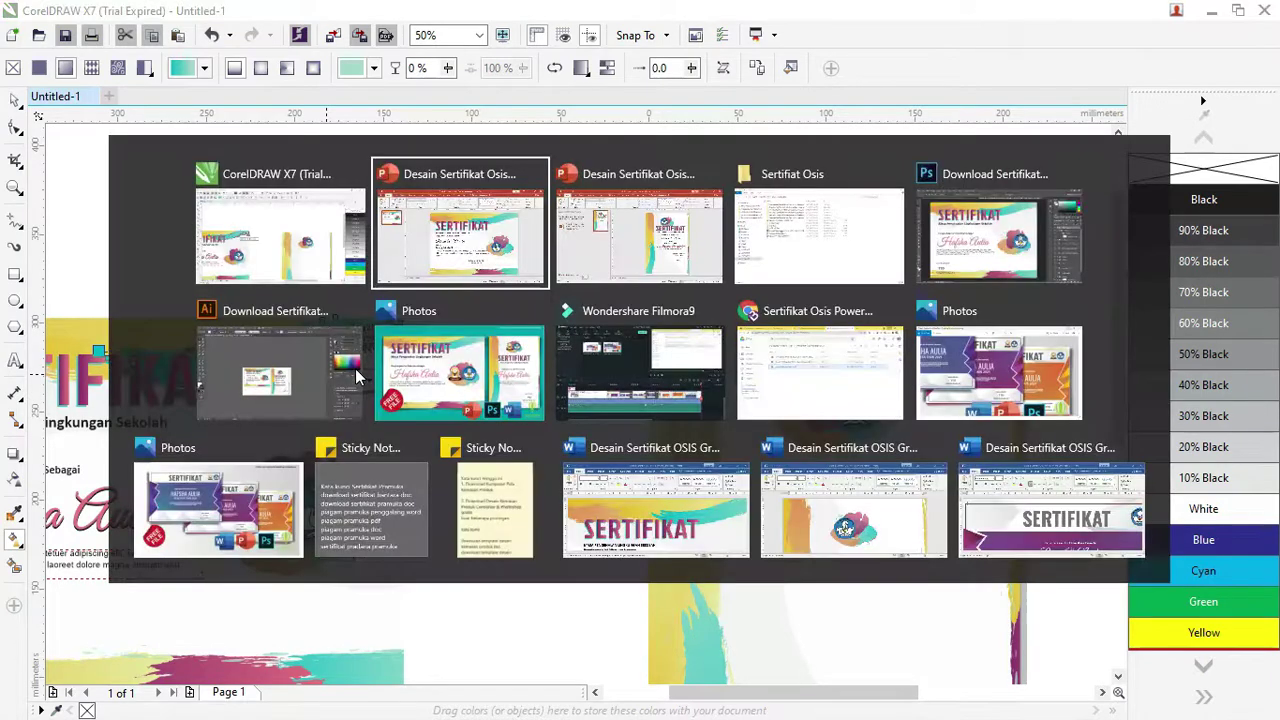
pyautogui.hotkey('alt', 'Tab')
pyautogui.hotkey('alt', 'Tab')
pyautogui.hotkey('alt', 'Tab')
pyautogui.hotkey('alt', 'Tab')
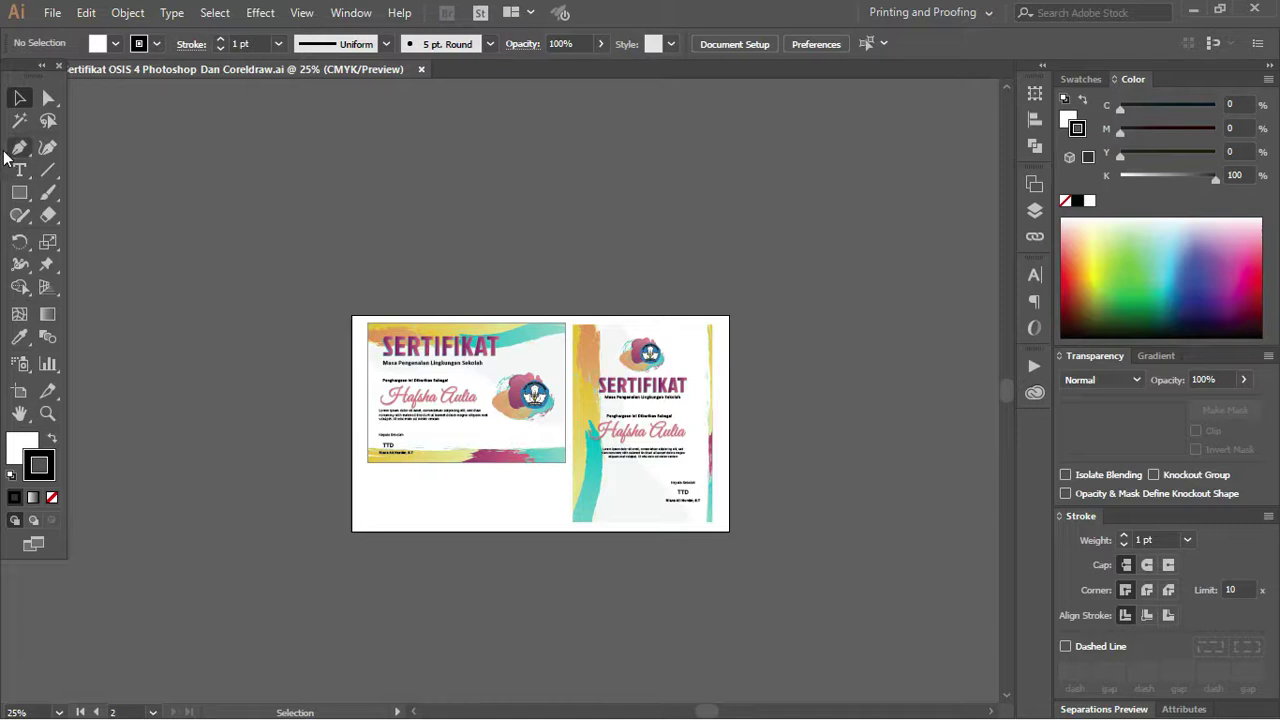
pyautogui.moveTo(512, 338); pyautogui.dragTo(517, 352)
pyautogui.press('z')
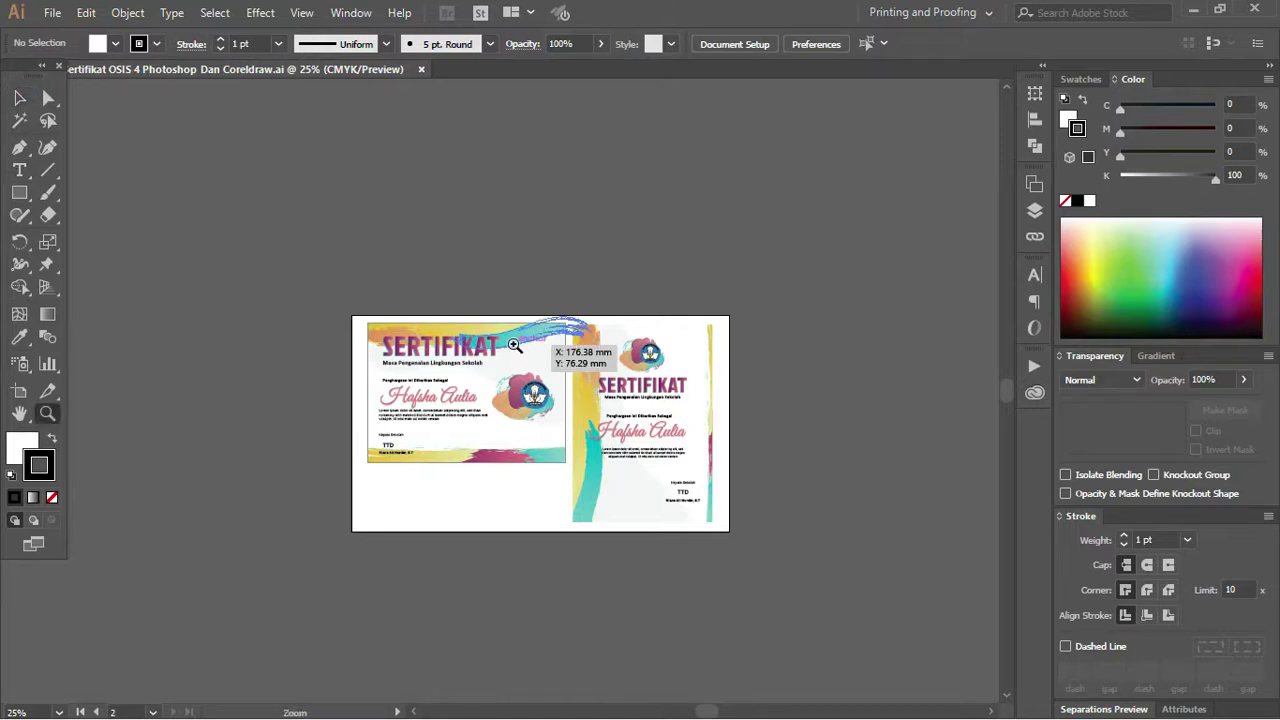
pyautogui.moveTo(324, 278); pyautogui.dragTo(793, 521)
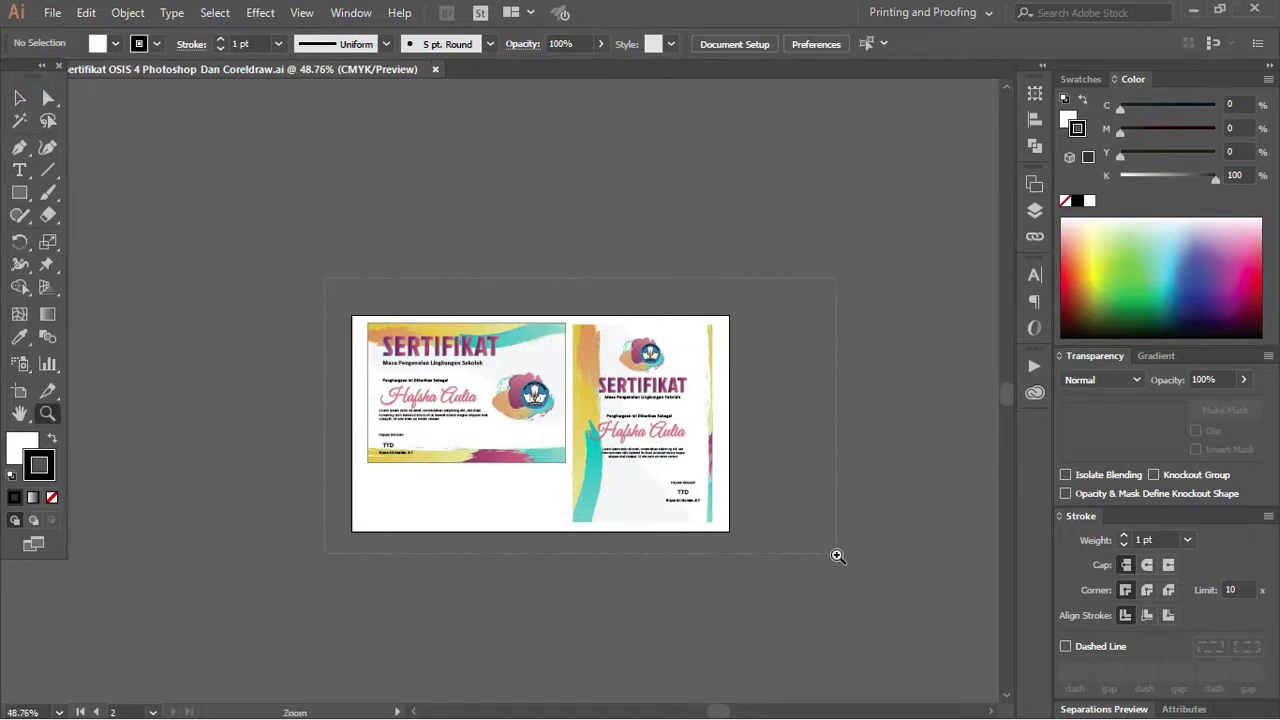
pyautogui.click(20, 95)
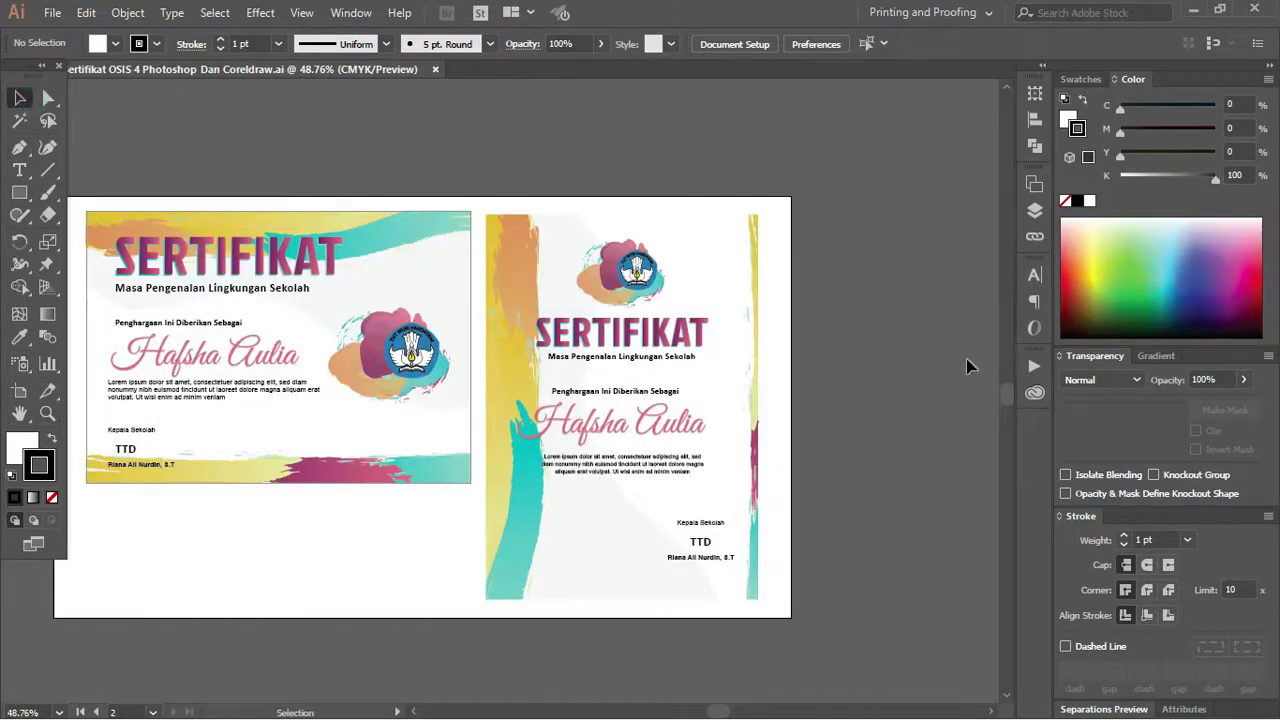
# - Select the SERTIFIKAT title, subtitle and Lorem ipsum paragraph of the landscape certificate in turn
pyautogui.click(20, 97)
pyautogui.click(203, 268)
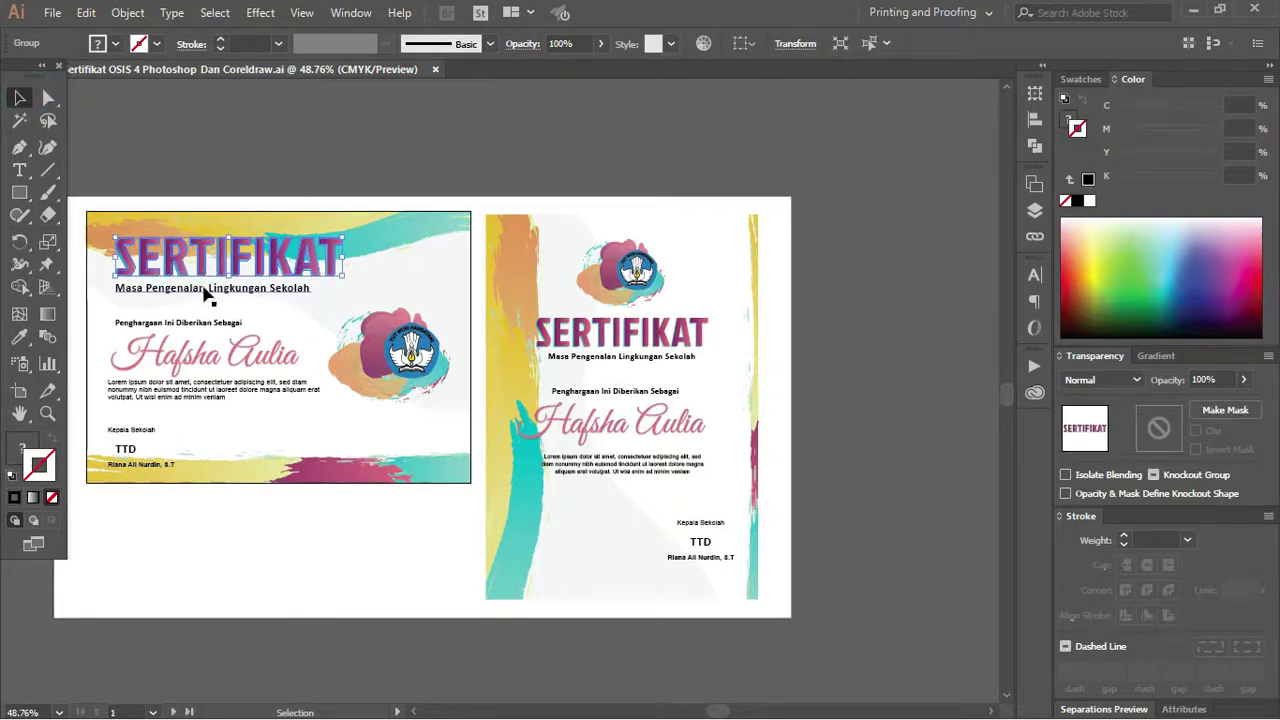
pyautogui.click(205, 300)
pyautogui.click(208, 289)
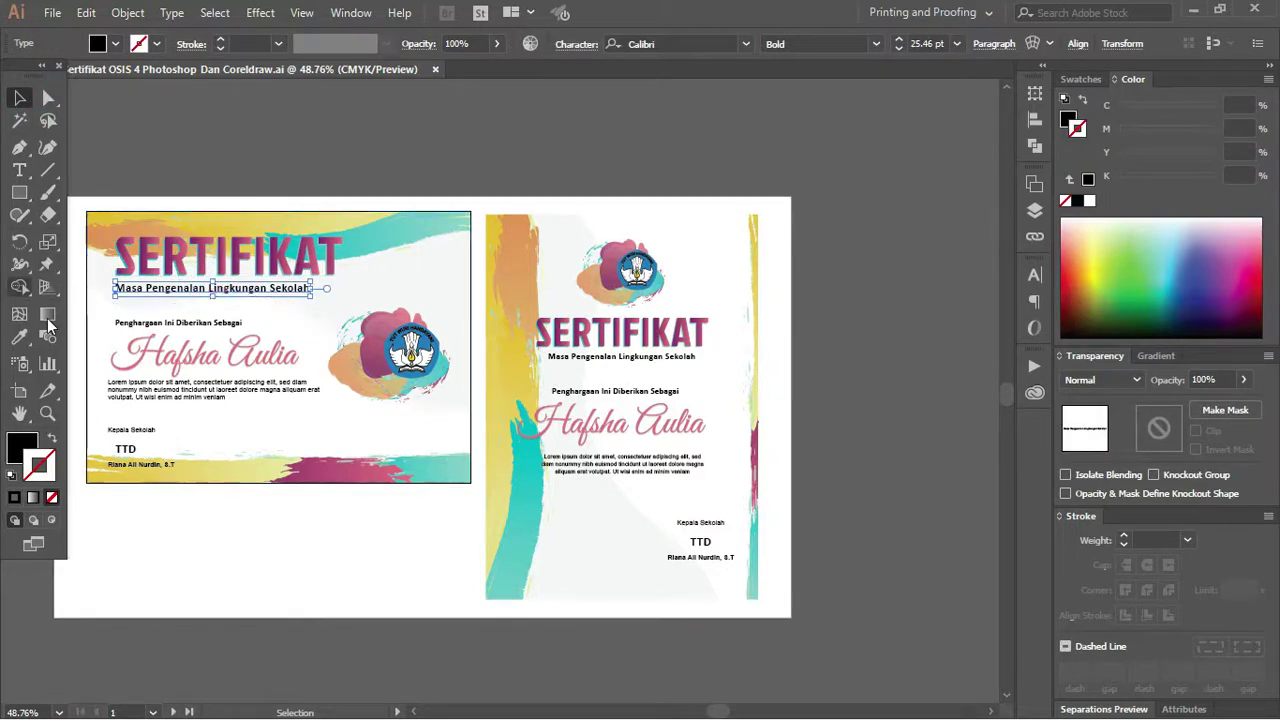
pyautogui.click(194, 396)
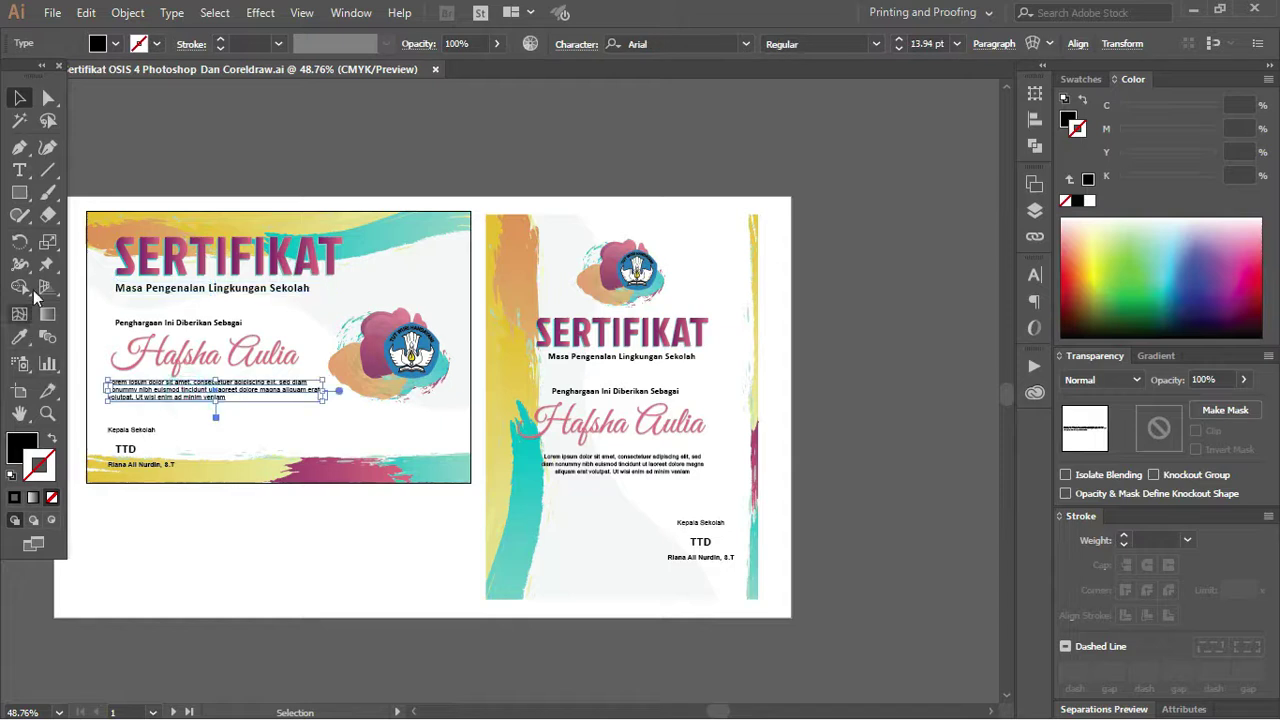
# - Edit inside the Lorem ipsum paragraph, then select the landscape certificate's artwork group
pyautogui.click(19, 170)
pyautogui.click(182, 386)
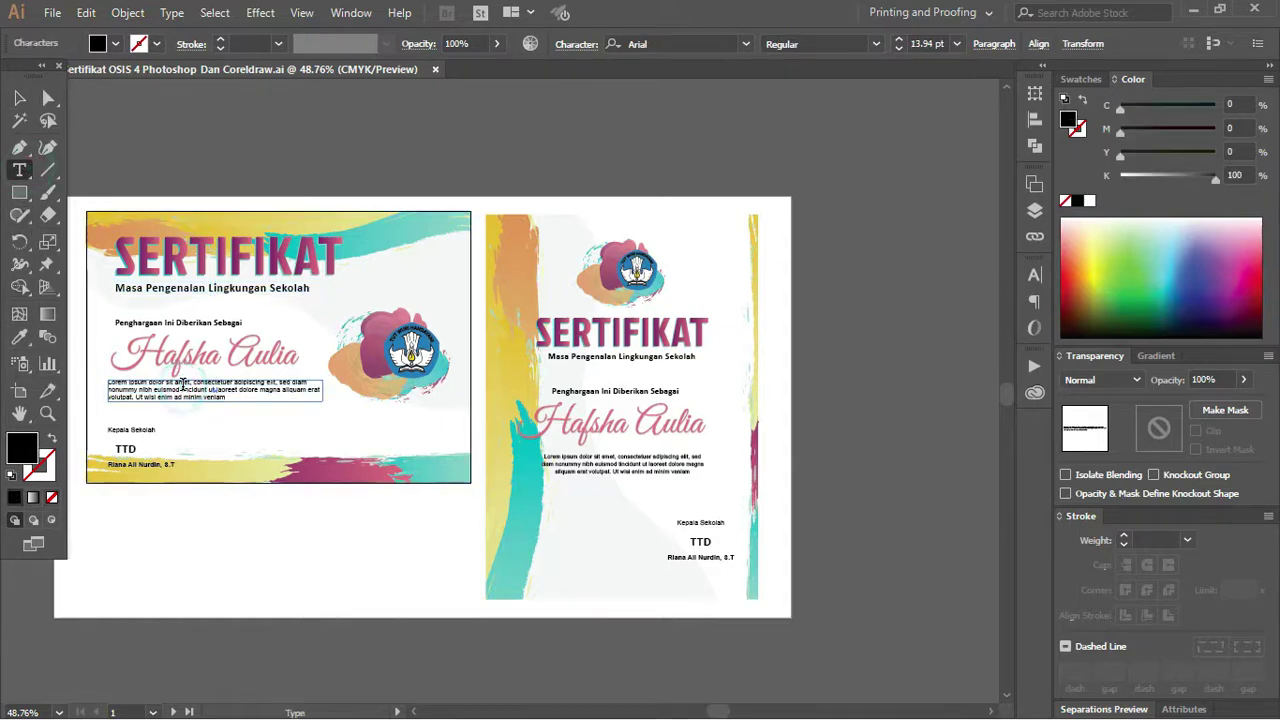
pyautogui.doubleClick(182, 384)
pyautogui.click(19, 98)
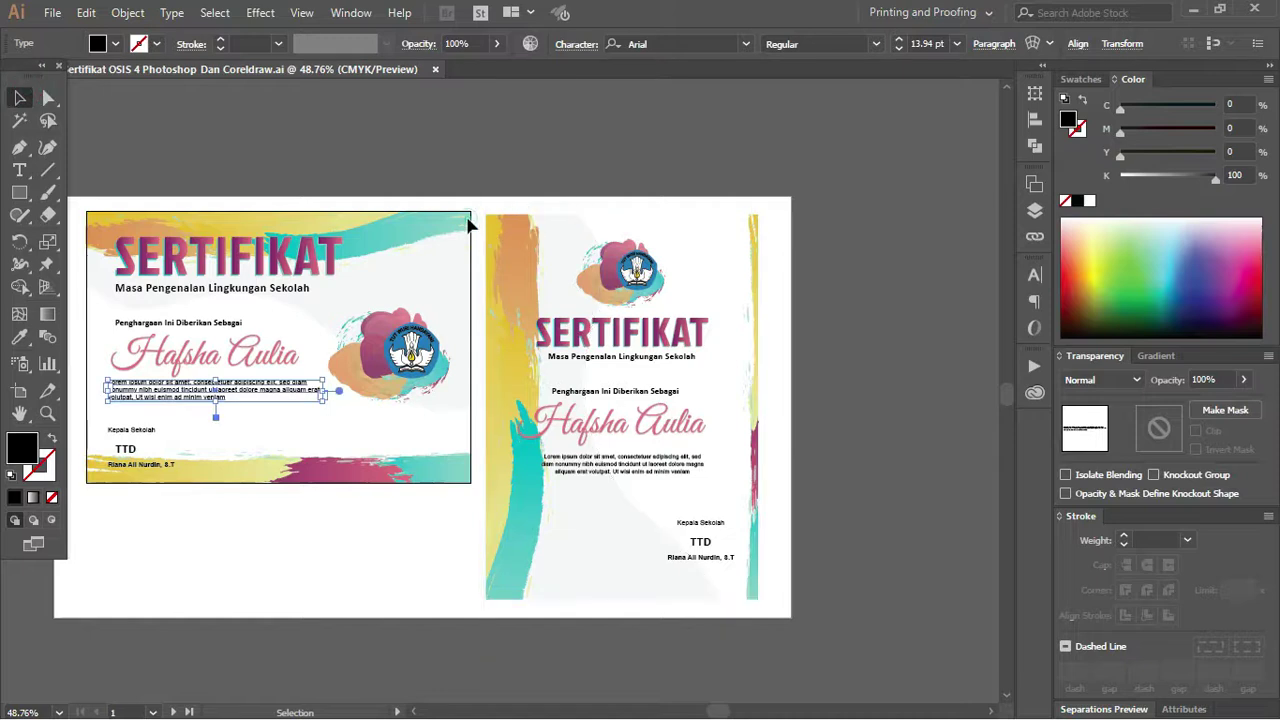
pyautogui.click(440, 238)
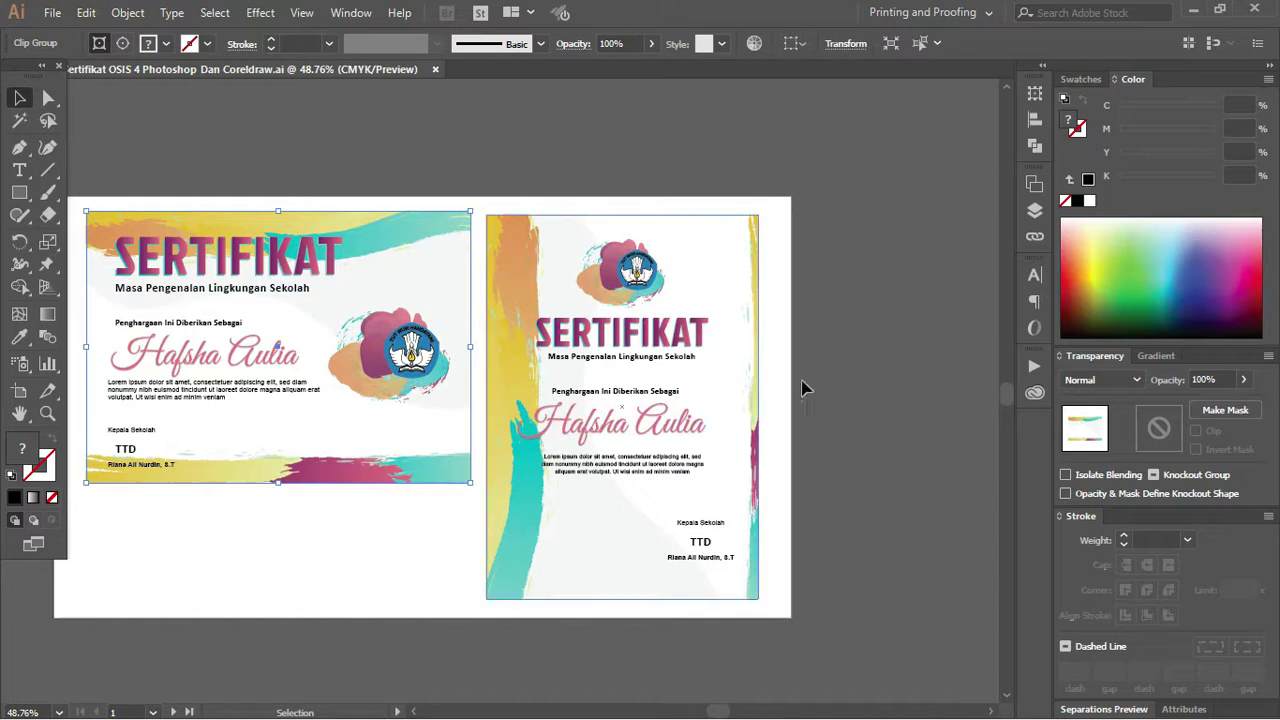
# - Delete Artboard 1, then marquee-select all artwork of the left certificate
pyautogui.click(1035, 185)
pyautogui.click(905, 195)
pyautogui.click(985, 522)
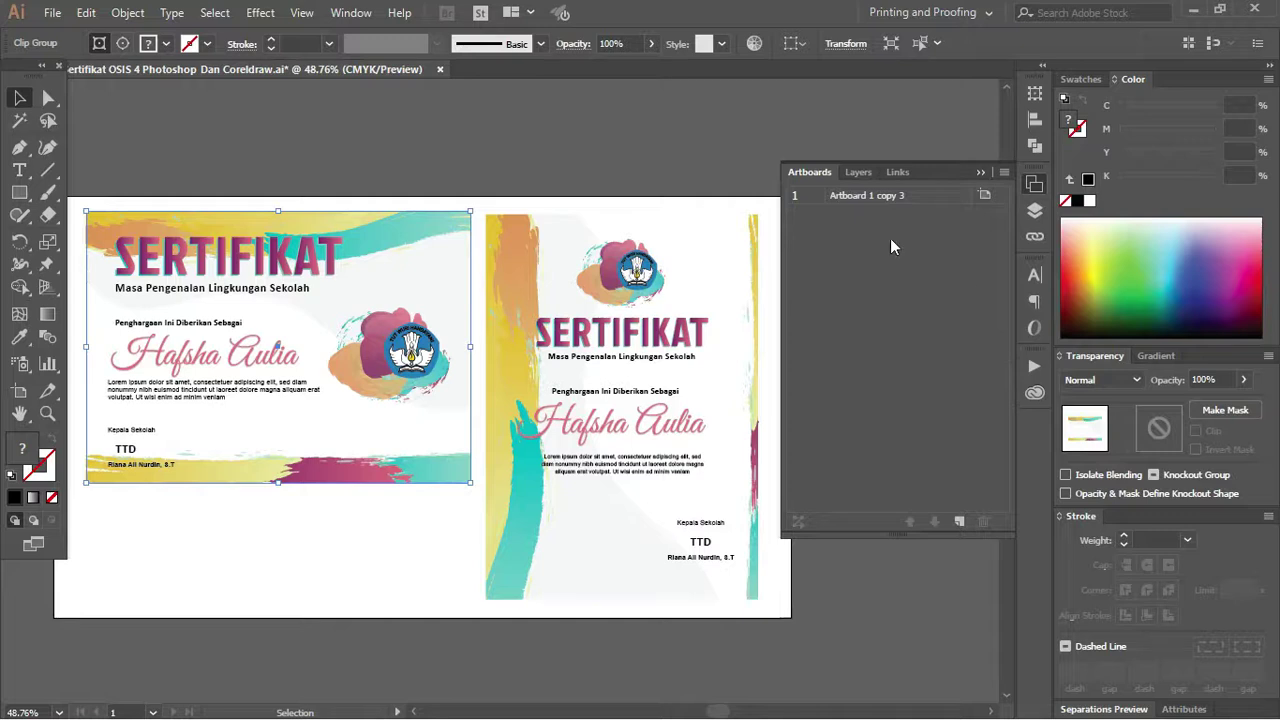
pyautogui.click(312, 150)
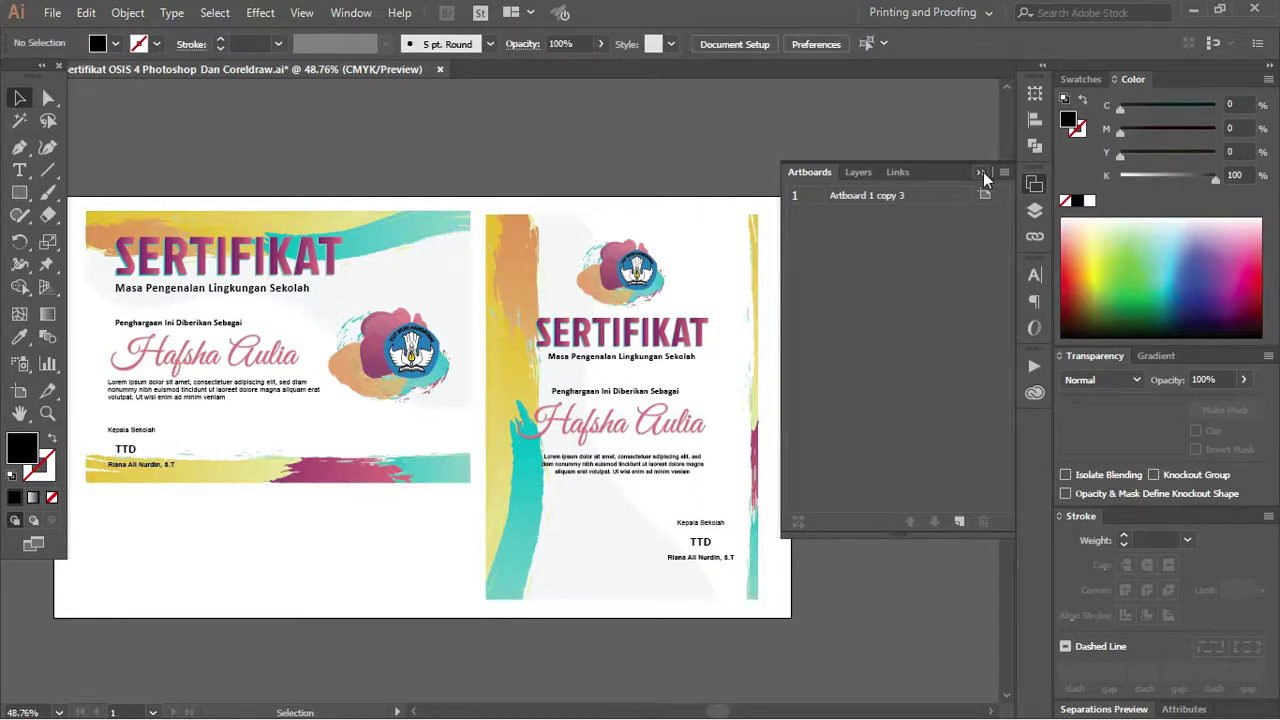
pyautogui.click(981, 173)
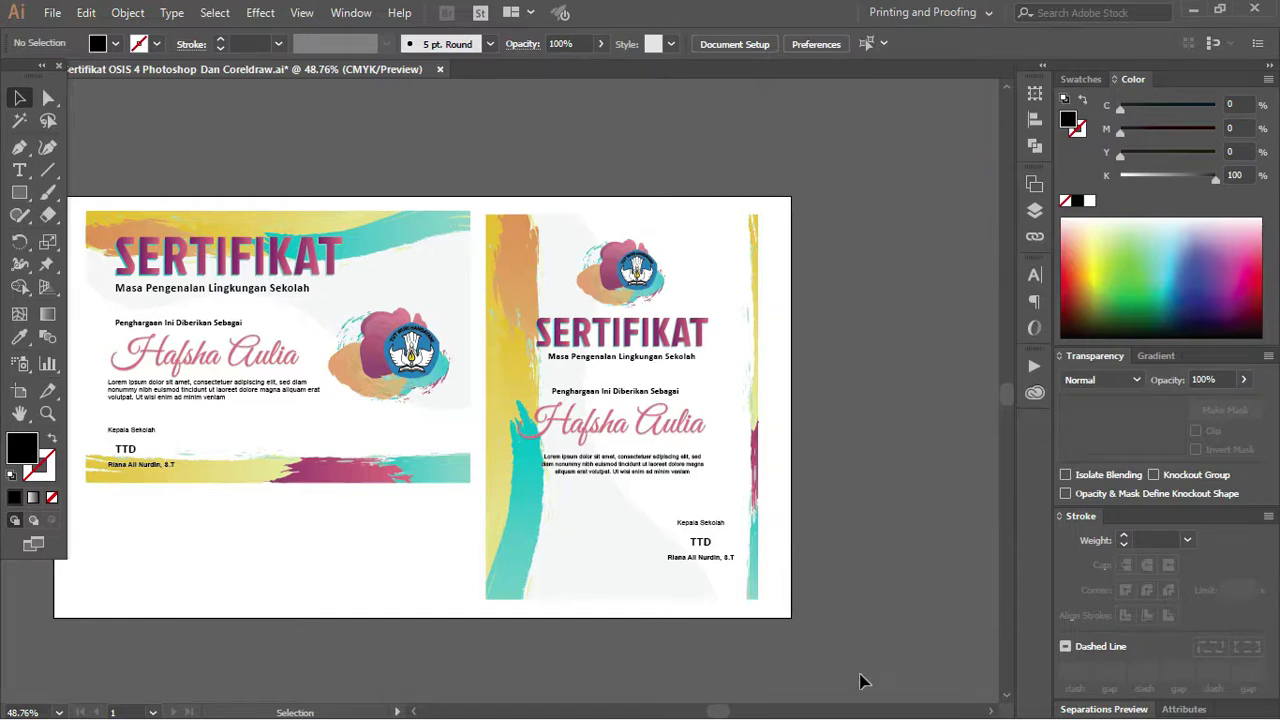
pyautogui.moveTo(78, 180)
pyautogui.mouseDown()
pyautogui.moveTo(477, 500)
pyautogui.moveTo(443, 400)
pyautogui.mouseUp()
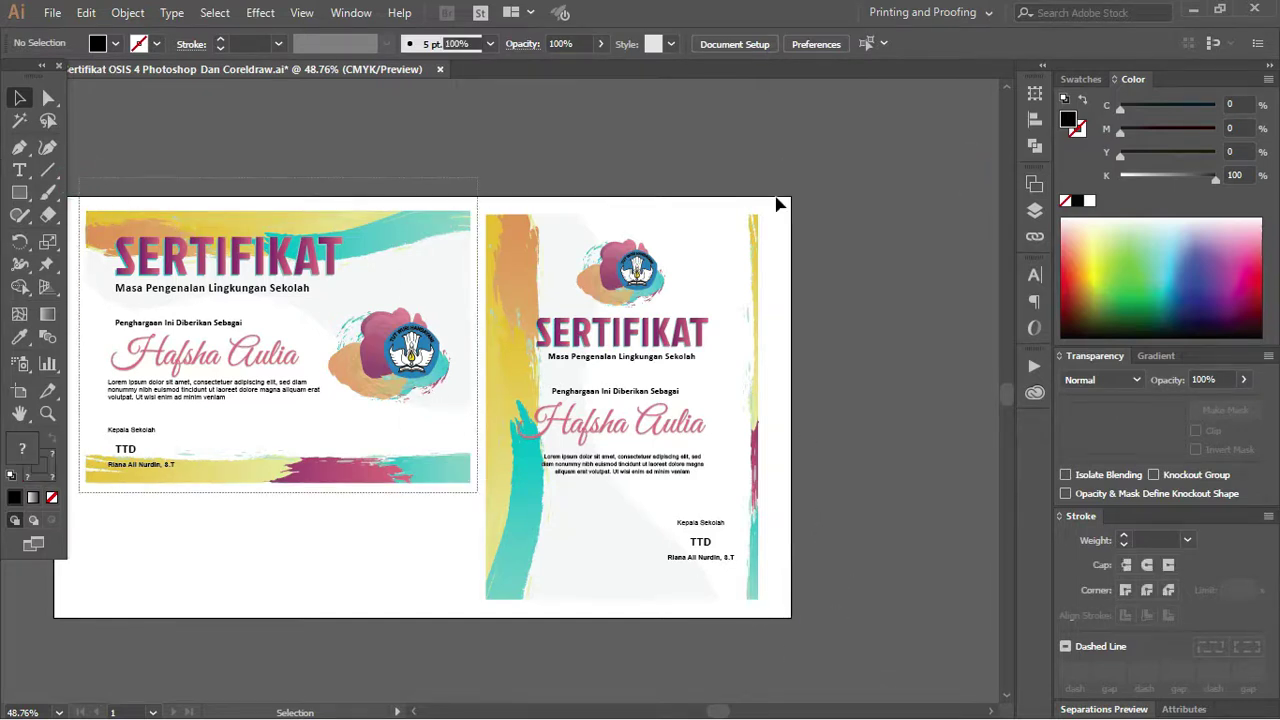
# - Save the selected artwork's colours as a new swatch group, Color Group 3
pyautogui.click(1090, 79)
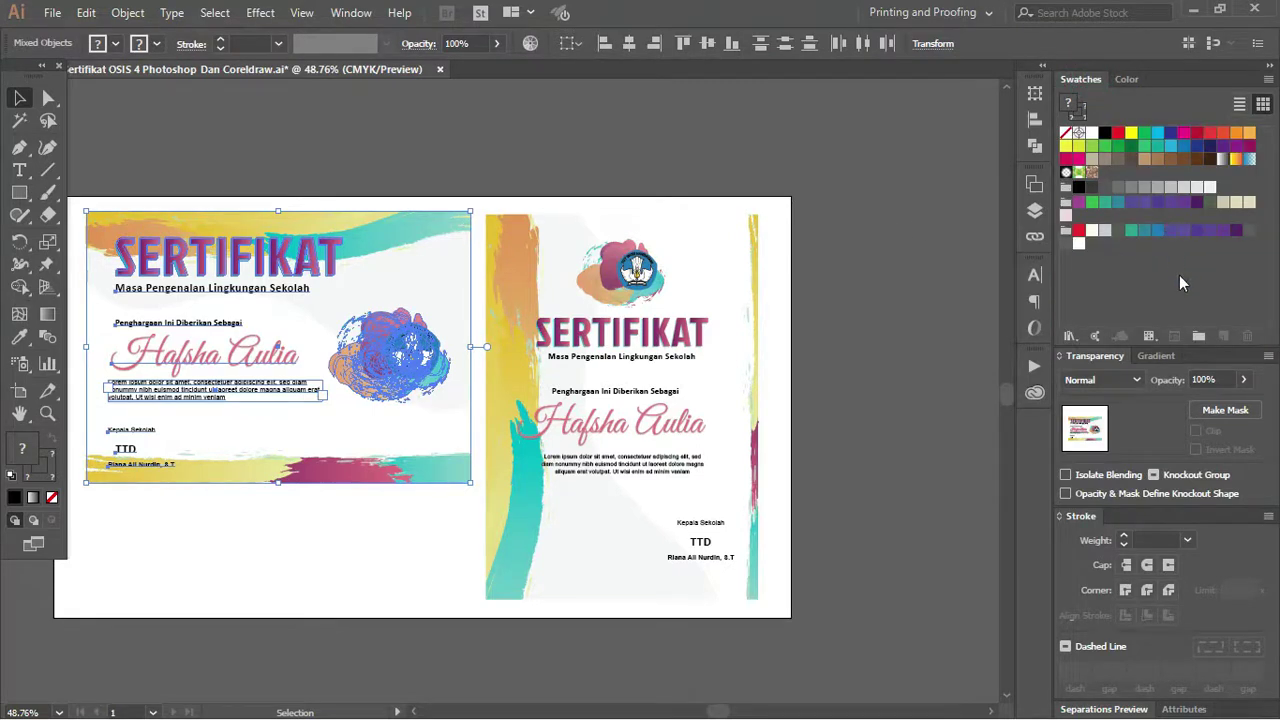
pyautogui.click(1198, 336)
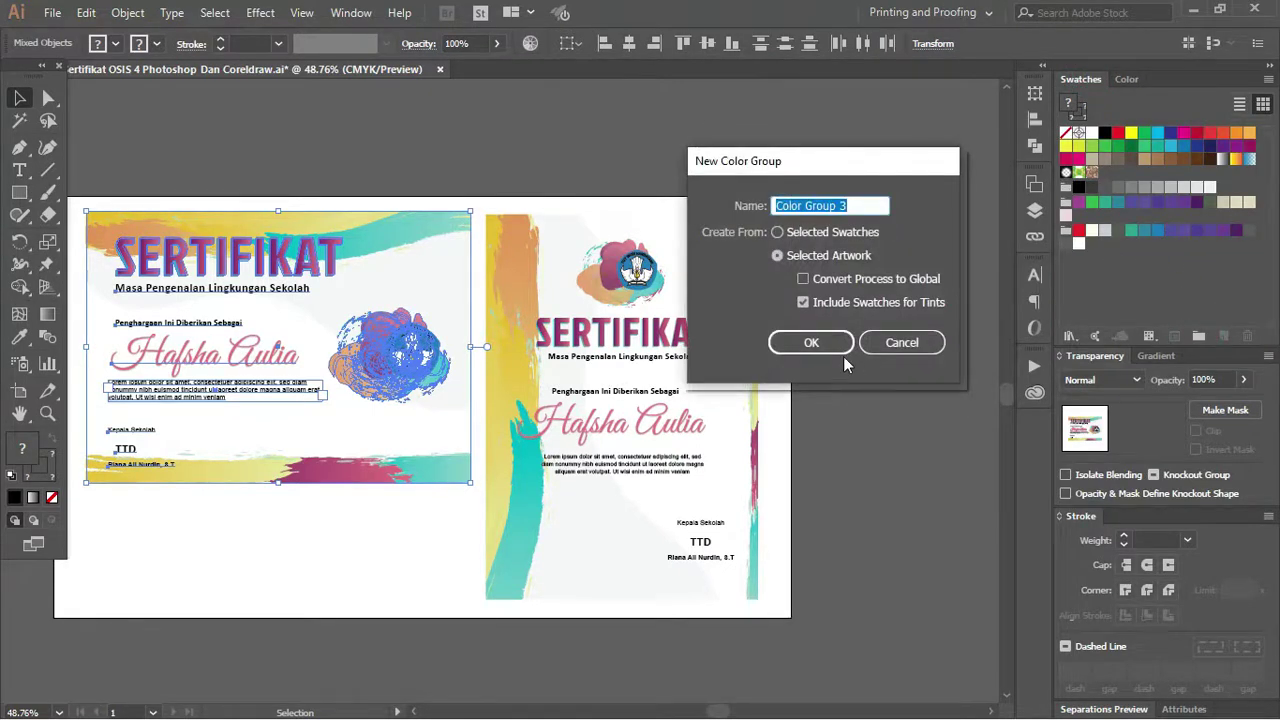
pyautogui.click(826, 345)
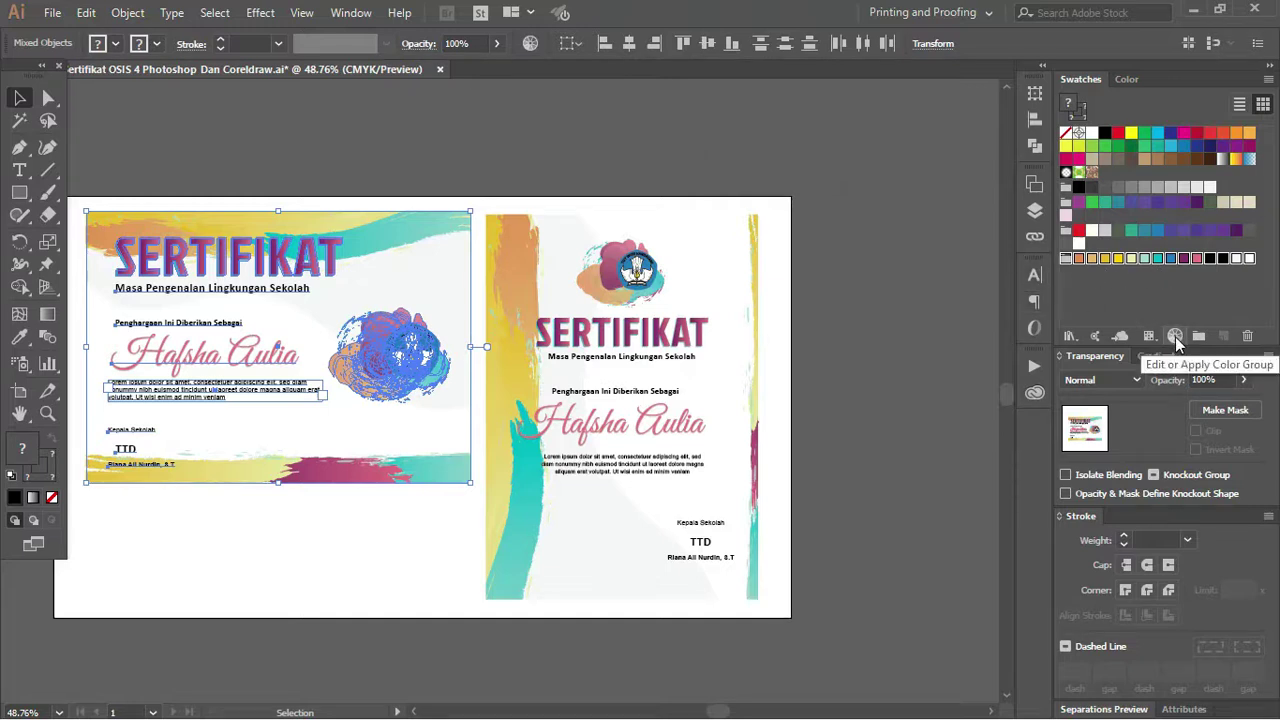
# - In Recolor Artwork, keep white unchanged and drag the harmony wheel to rotate hues
pyautogui.click(1175, 337)
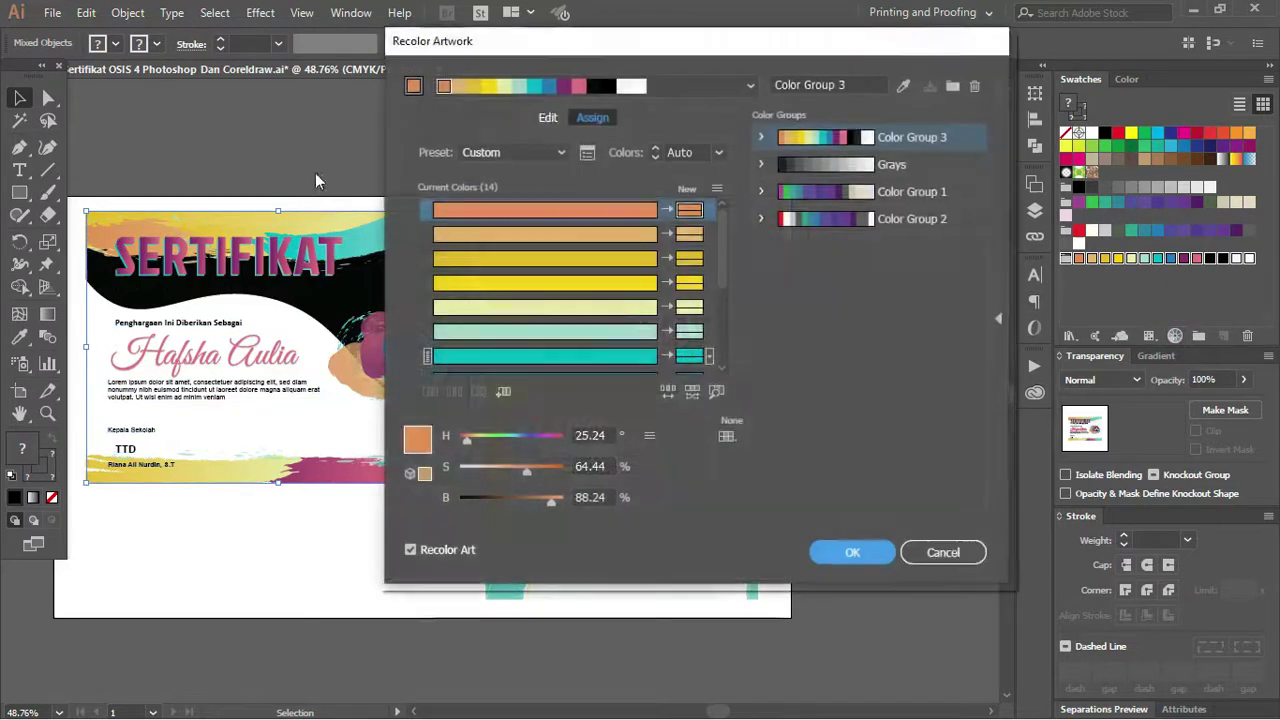
pyautogui.moveTo(478, 66); pyautogui.dragTo(610, 66)
pyautogui.scroll(-5, 833, 259)
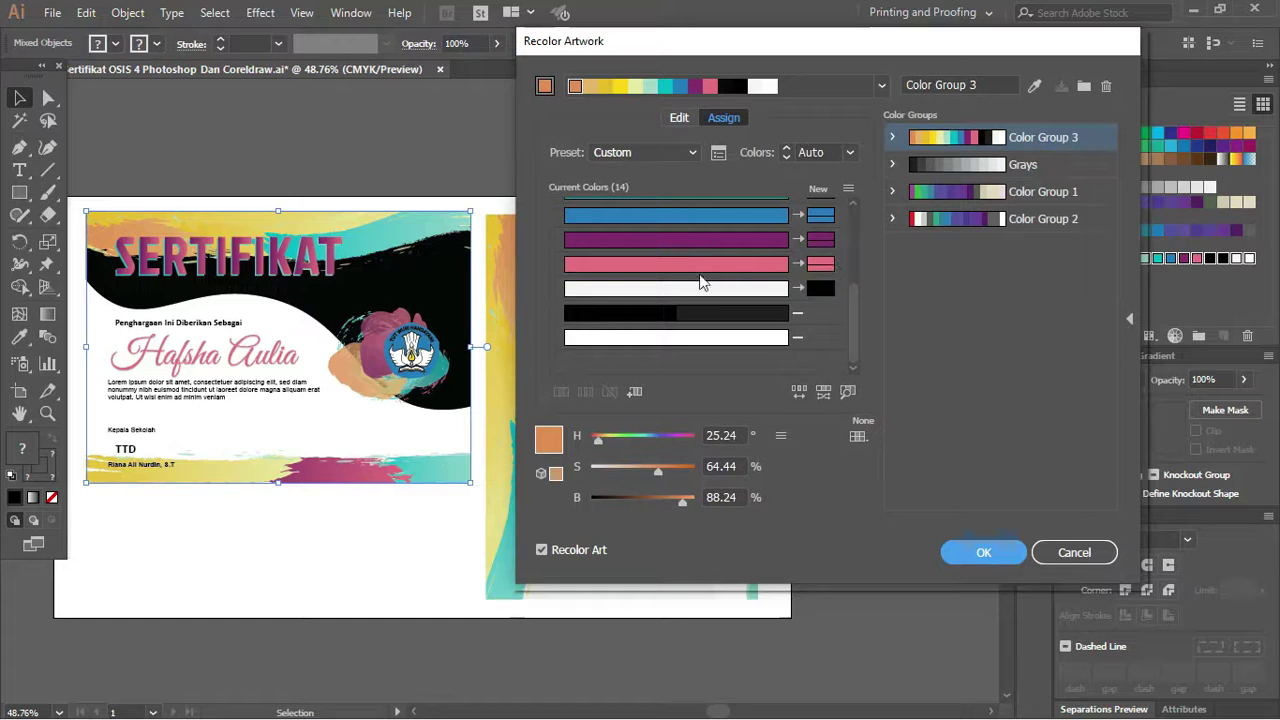
pyautogui.click(766, 288)
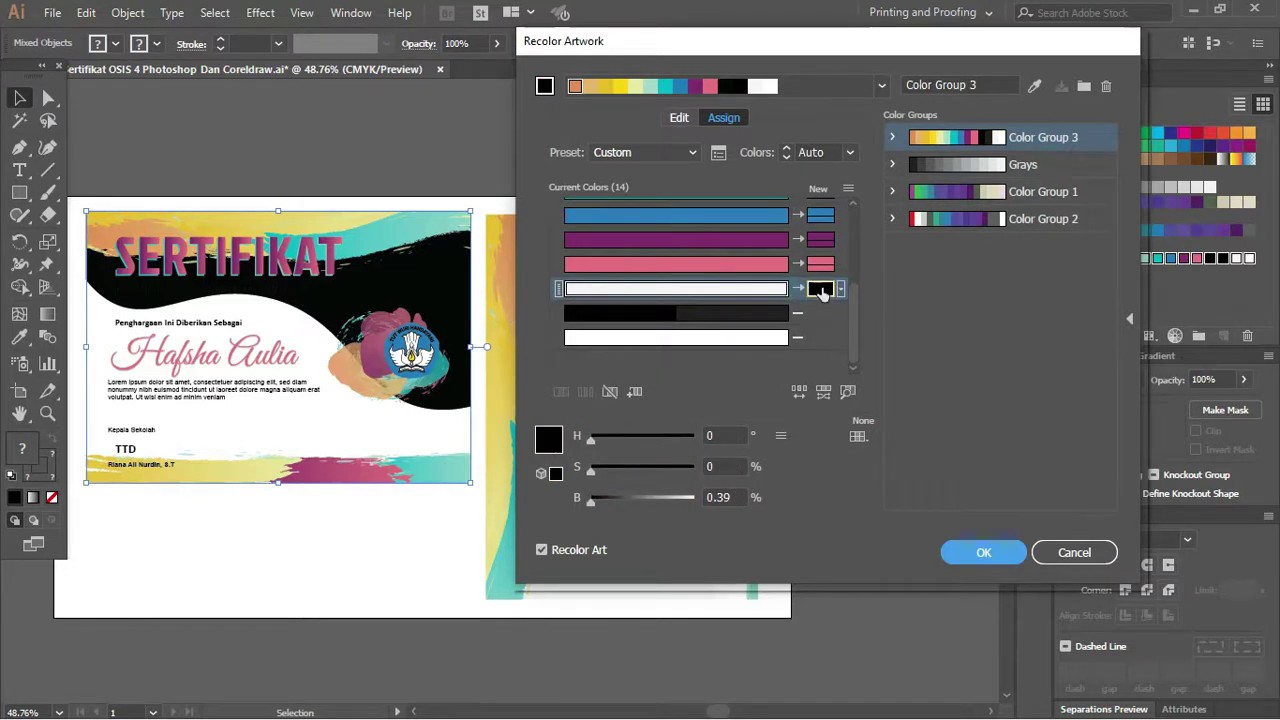
pyautogui.click(820, 290)
pyautogui.scroll(3, 720, 306)
pyautogui.scroll(2, 720, 306)
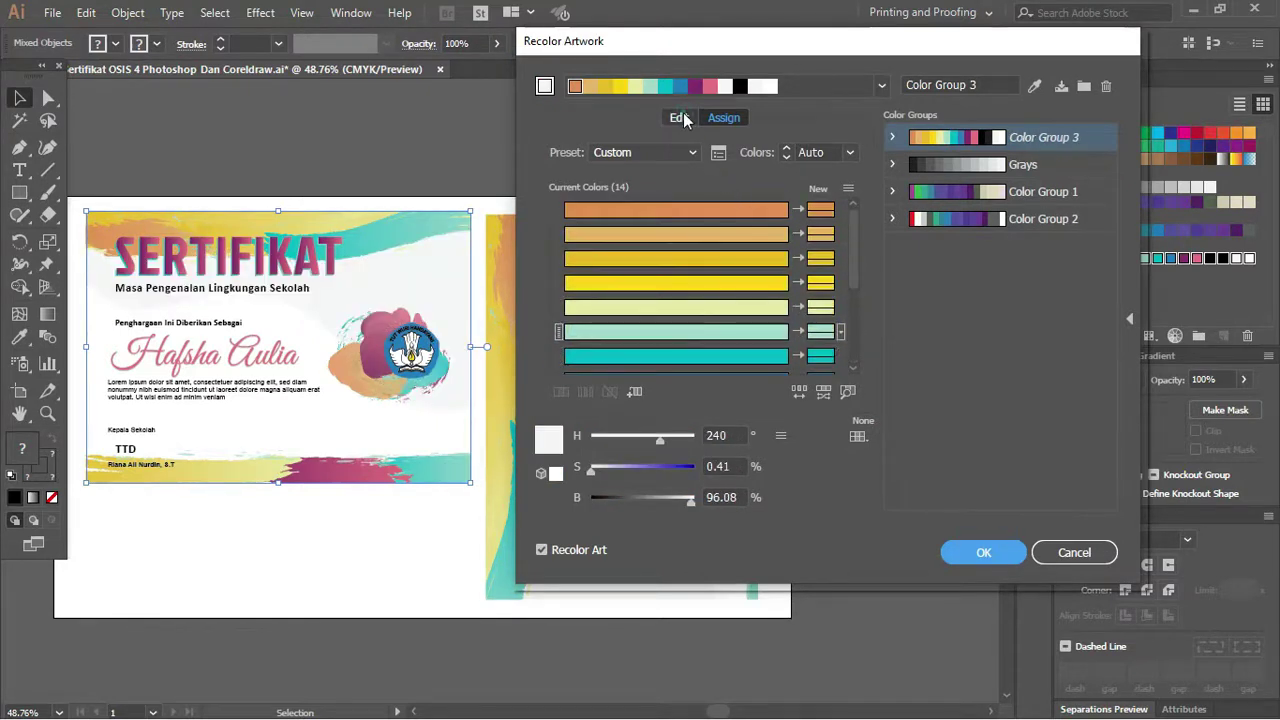
pyautogui.click(679, 117)
pyautogui.click(757, 207)
pyautogui.moveTo(757, 207)
pyautogui.mouseDown()
pyautogui.moveTo(701, 189)
pyautogui.moveTo(665, 211)
pyautogui.moveTo(755, 208)
pyautogui.moveTo(800, 262)
pyautogui.moveTo(764, 200)
pyautogui.moveTo(737, 183)
pyautogui.moveTo(790, 235)
pyautogui.moveTo(777, 228)
pyautogui.moveTo(780, 303)
pyautogui.moveTo(727, 333)
pyautogui.mouseUp()
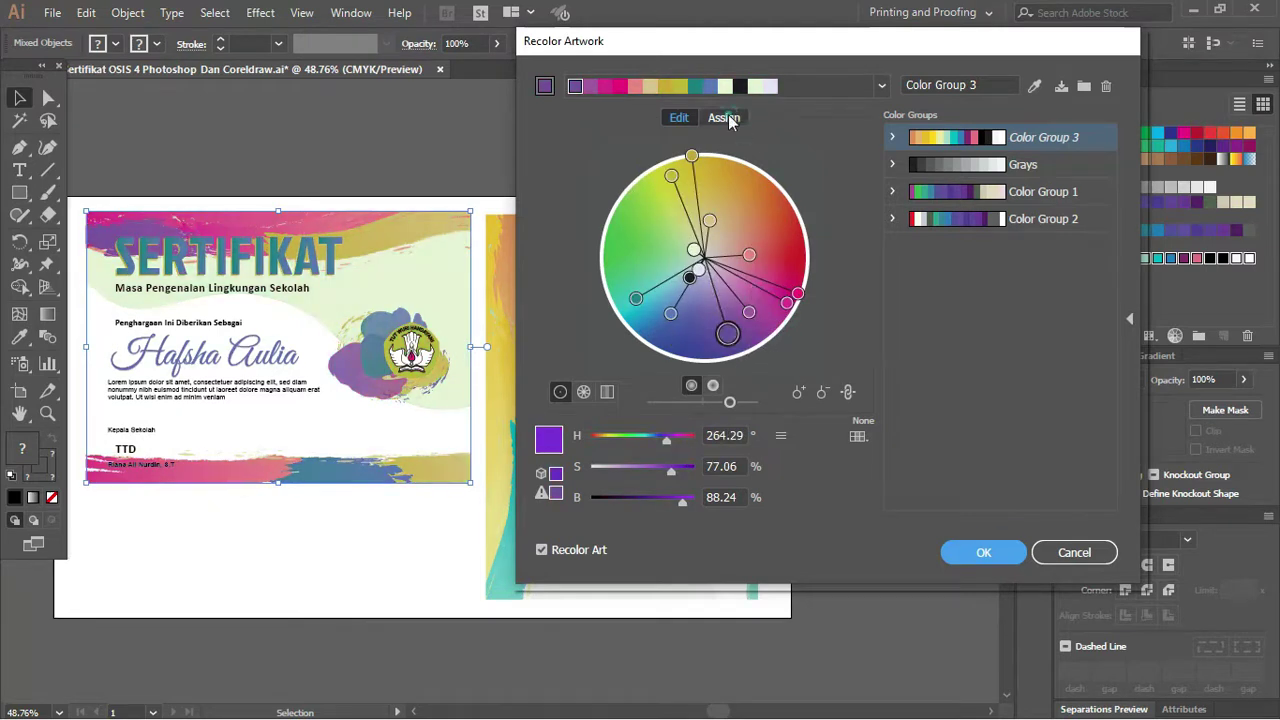
# - Tweak the pale teal replacement's saturation and brightness, then cancel Recolor Artwork without applying
pyautogui.click(724, 117)
pyautogui.click(767, 333)
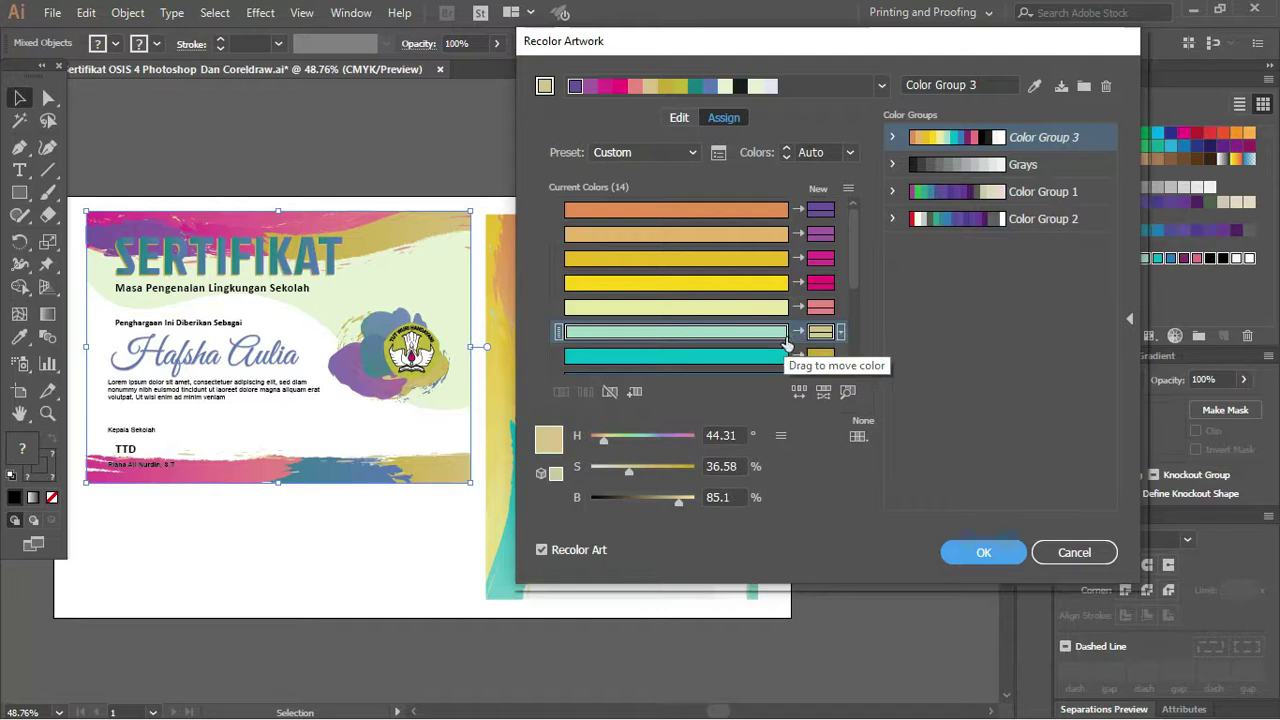
pyautogui.moveTo(764, 333)
pyautogui.mouseDown()
pyautogui.moveTo(820, 331)
pyautogui.moveTo(821, 361)
pyautogui.mouseUp()
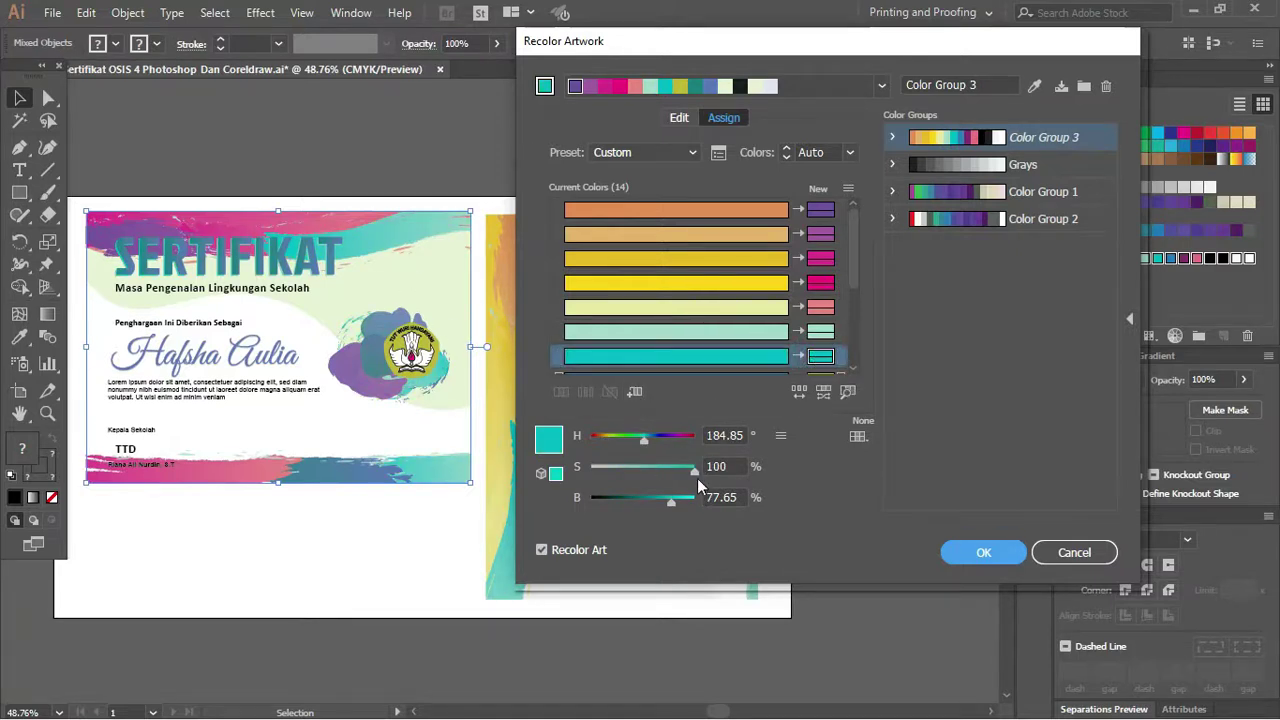
pyautogui.moveTo(654, 501); pyautogui.dragTo(610, 501)
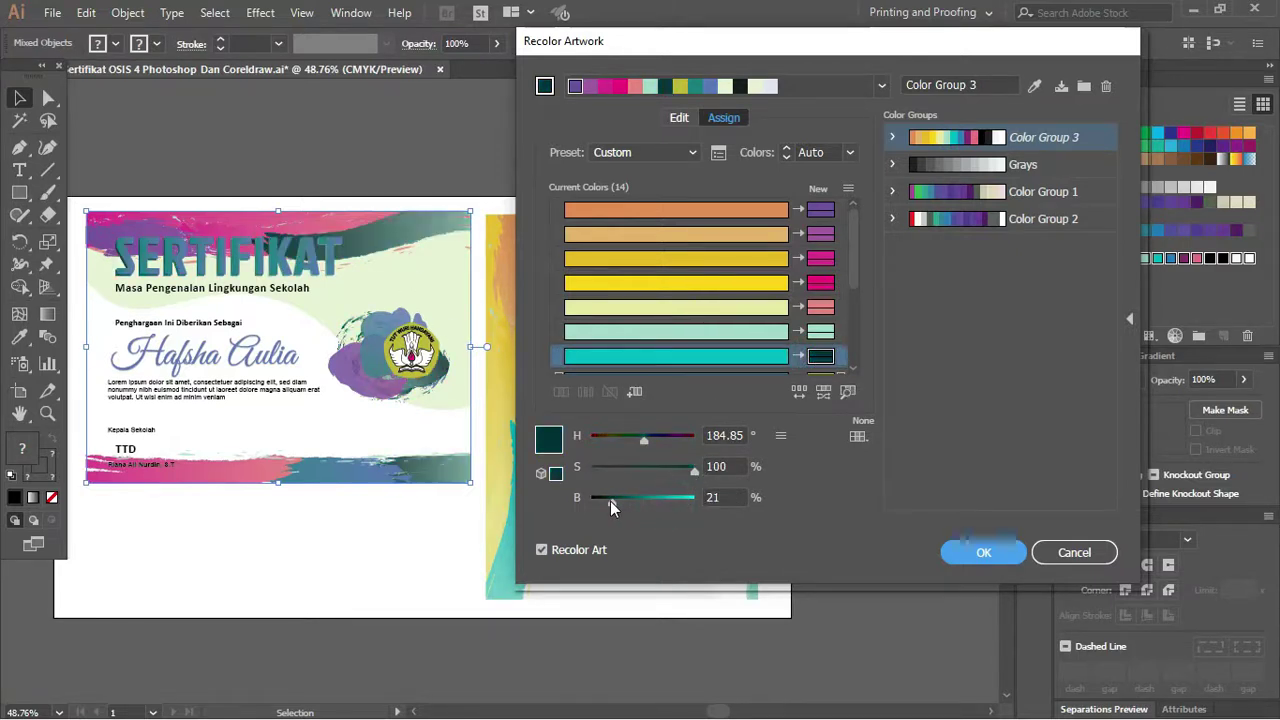
pyautogui.moveTo(612, 501)
pyautogui.mouseDown()
pyautogui.moveTo(655, 501)
pyautogui.moveTo(651, 467)
pyautogui.mouseUp()
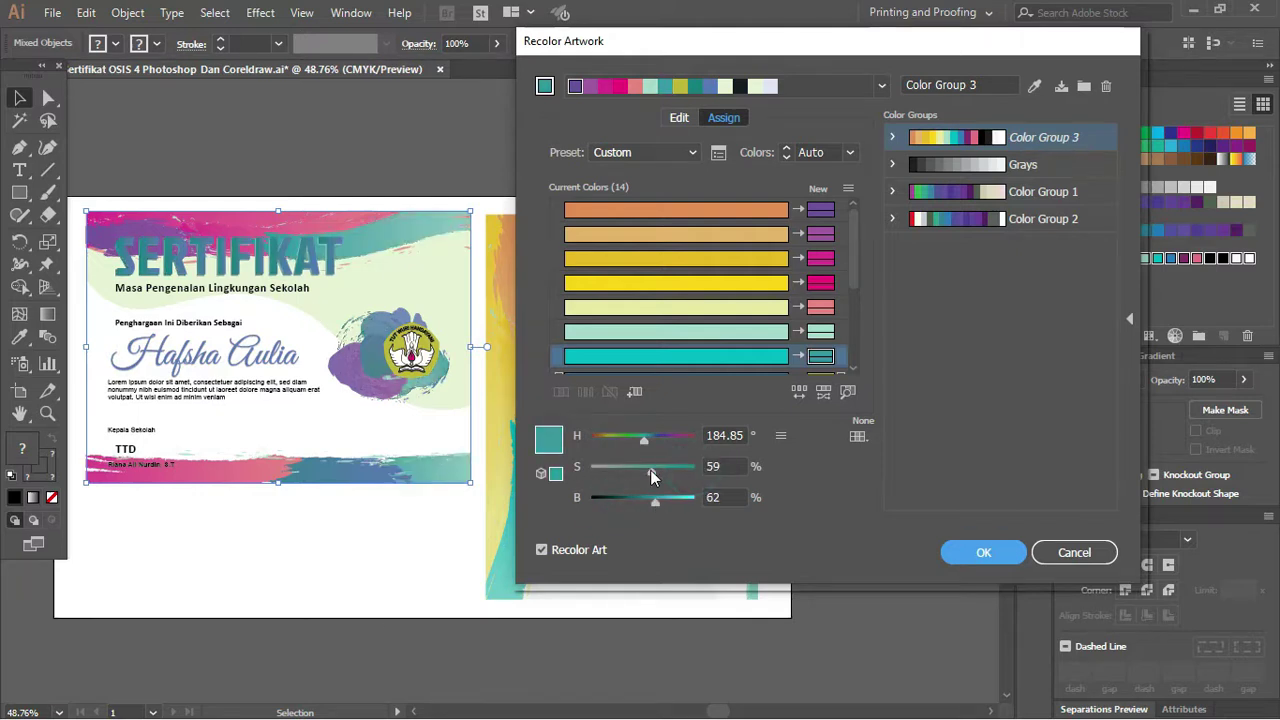
pyautogui.click(1080, 556)
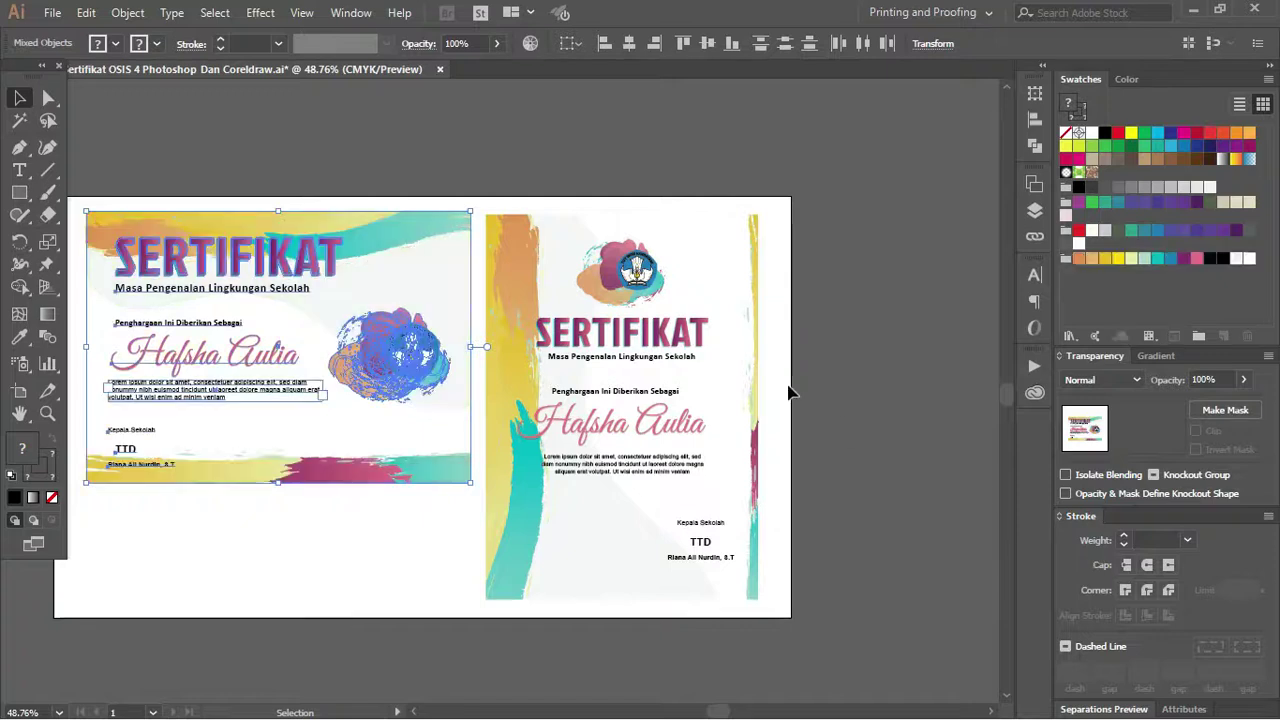
# - Switch to the Photoshop certificate PSD and select the Move tool
pyautogui.hotkey('alt', 'Tab')
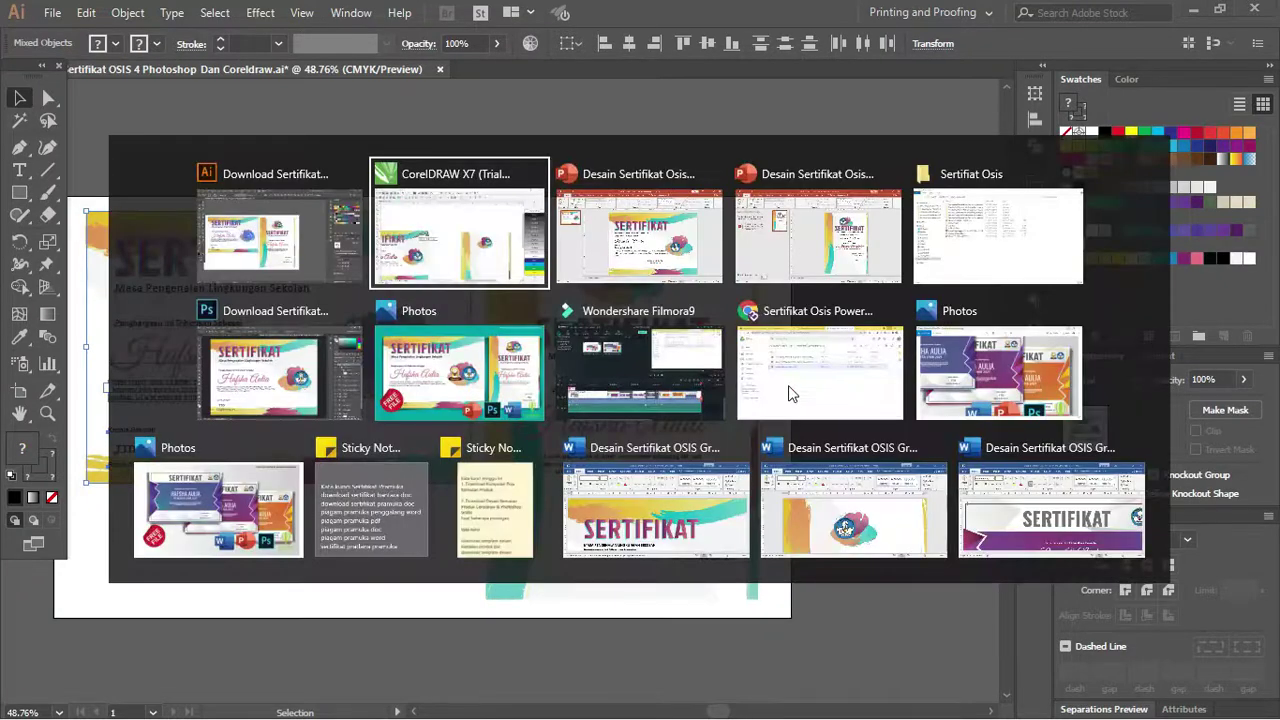
pyautogui.hotkey('alt', 'Tab')
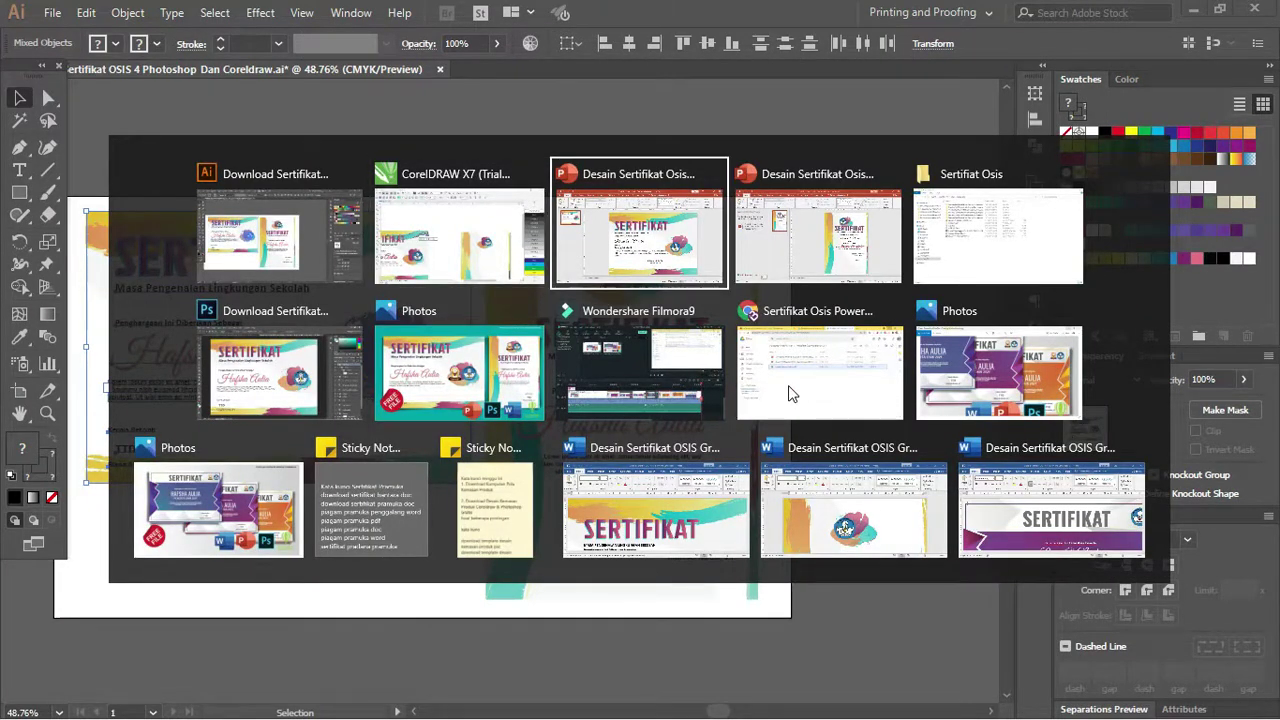
pyautogui.hotkey('alt', 'Tab')
pyautogui.hotkey('alt', 'Tab')
pyautogui.hotkey('alt', 'Tab')
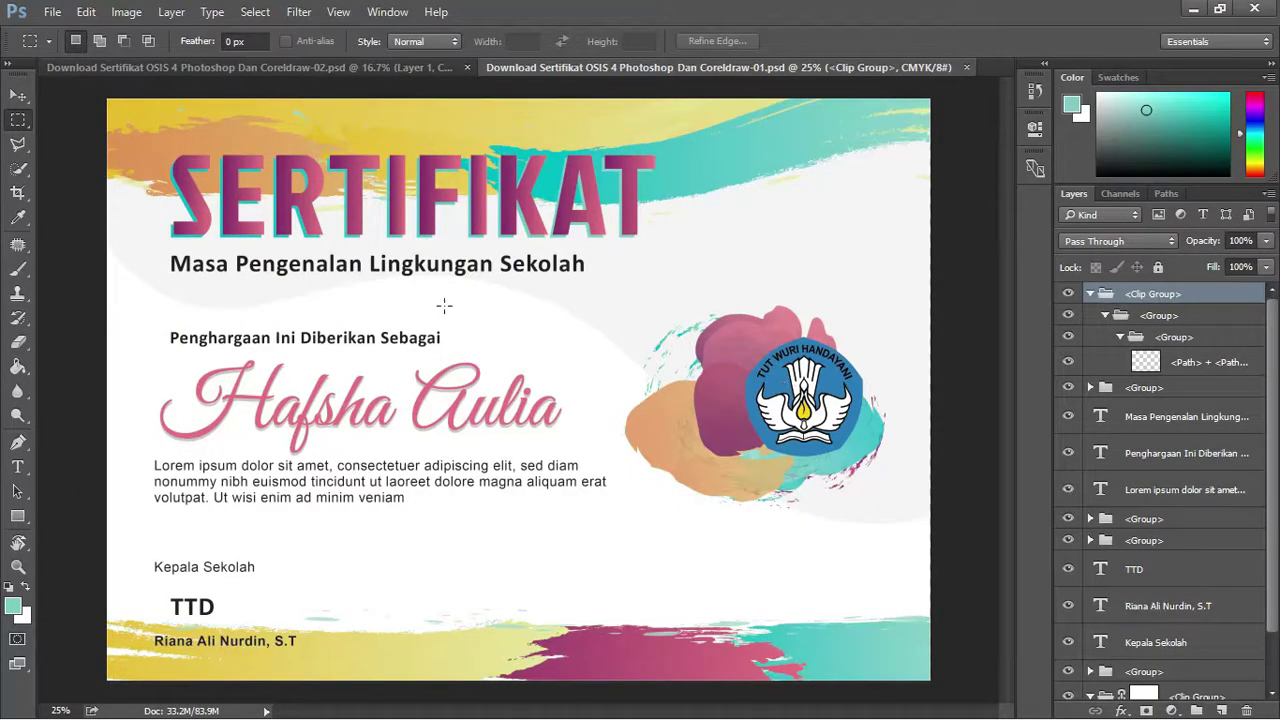
pyautogui.click(18, 94)
pyautogui.click(8, 63)
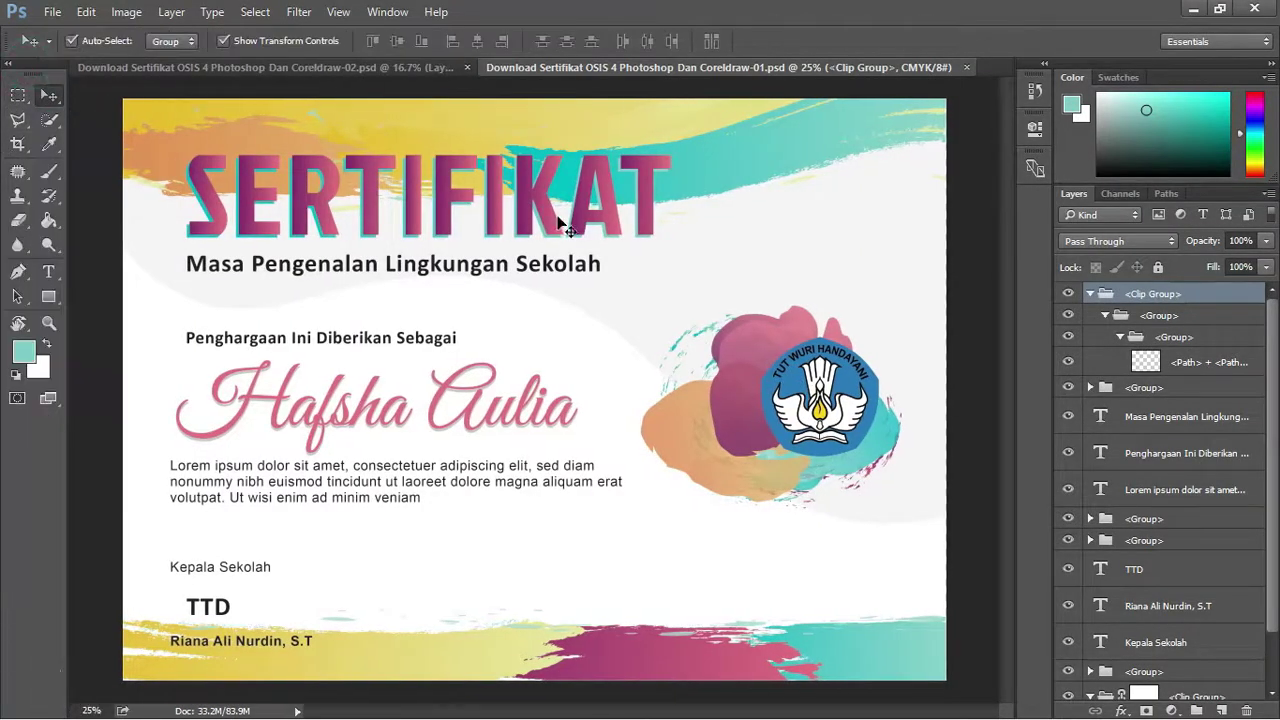
# - Open the subtitle, Penghargaan line and Lorem ipsum text layers for editing, then collapse Clip Group
pyautogui.click(1092, 294)
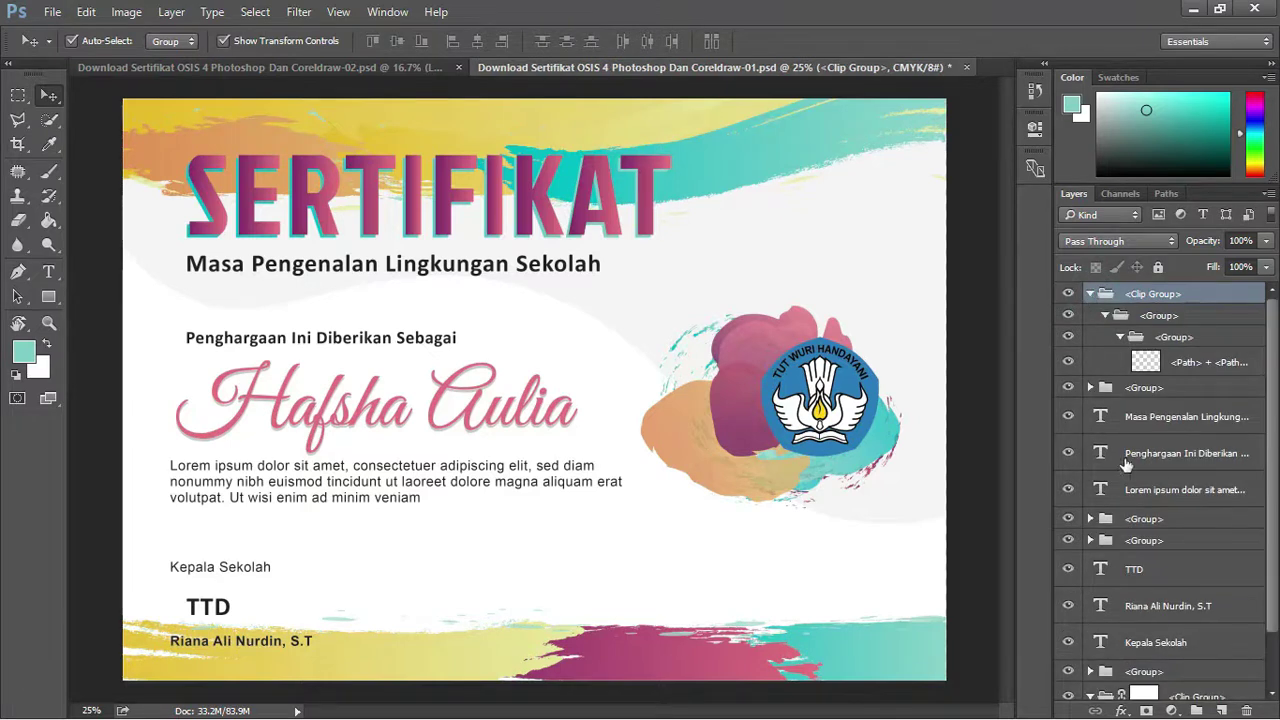
pyautogui.doubleClick(1102, 418)
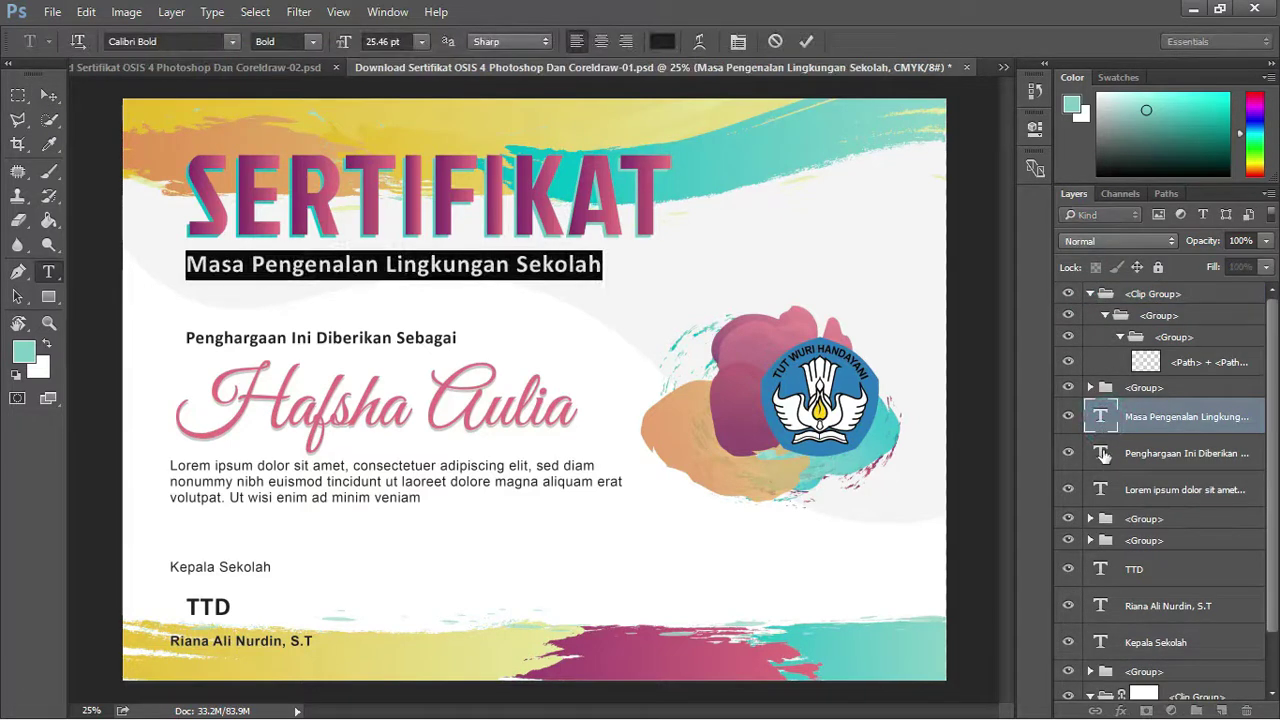
pyautogui.doubleClick(1102, 453)
pyautogui.doubleClick(1100, 489)
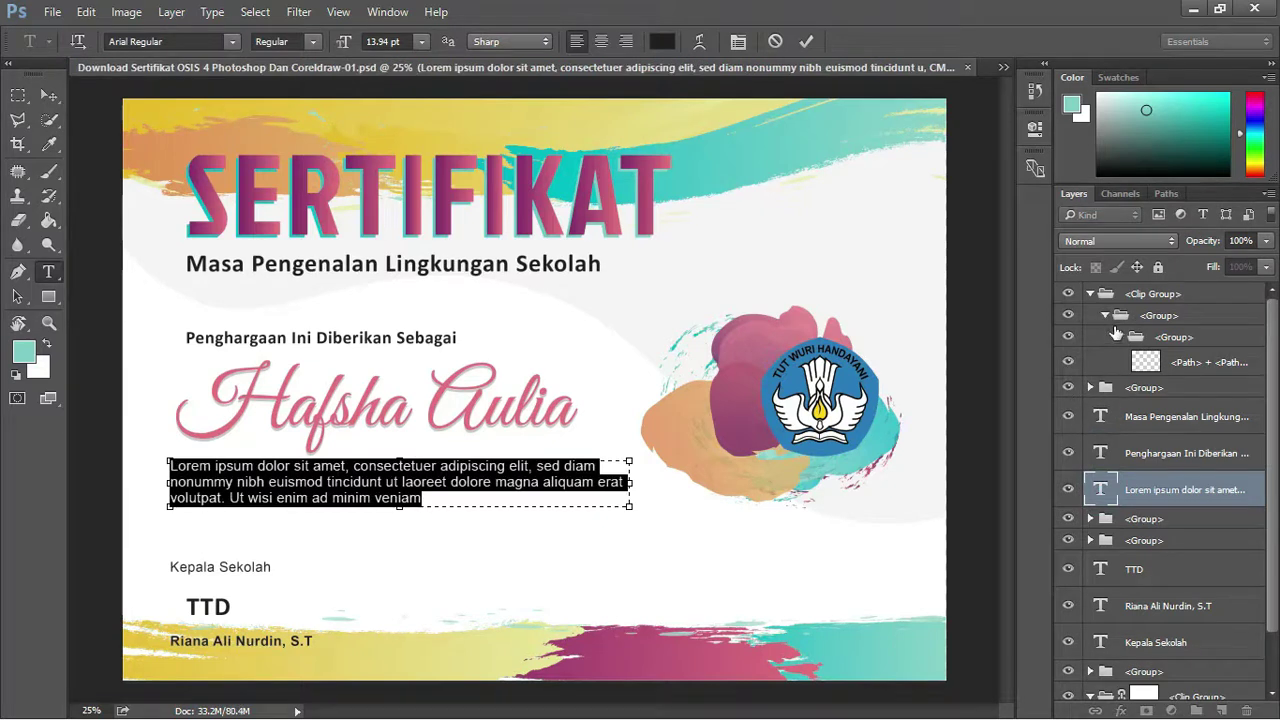
pyautogui.click(1092, 298)
pyautogui.press('v')
pyautogui.click(1090, 296)
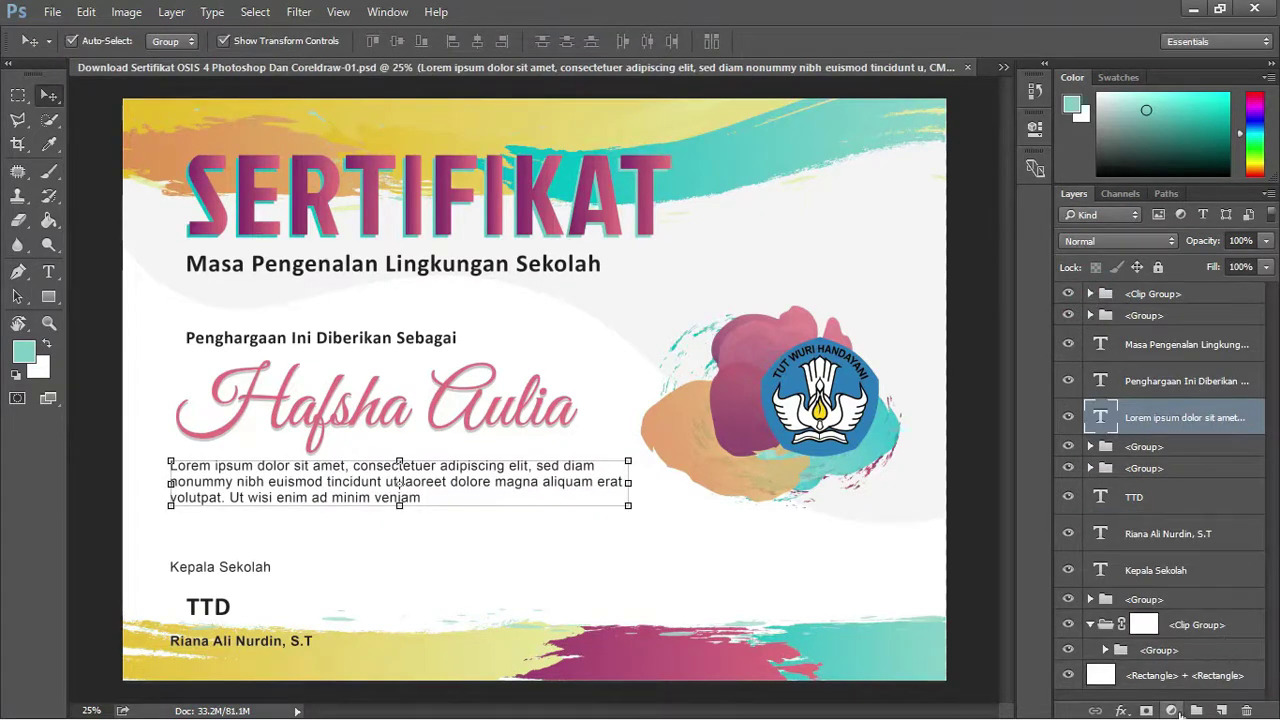
pyautogui.click(1172, 710)
# - Add a top-level Hue/Saturation layer set to Hue -15, Saturation +37, Lightness +11
pyautogui.click(1157, 487)
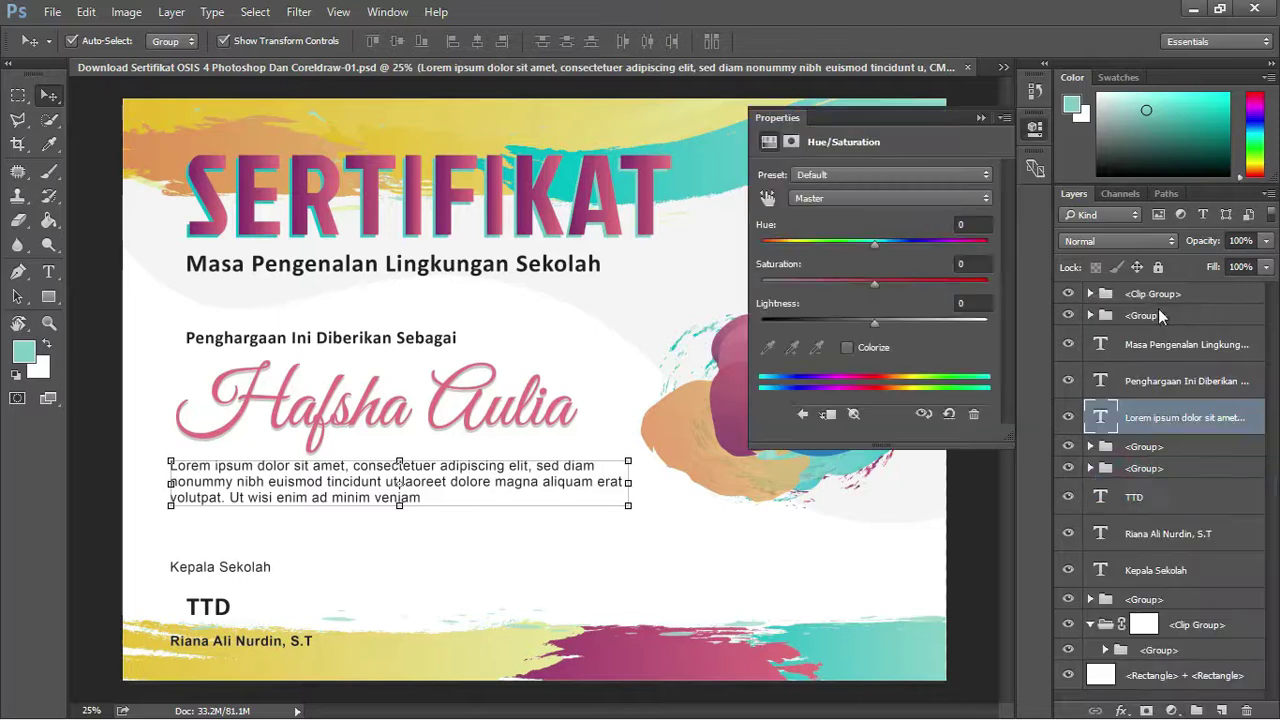
pyautogui.moveTo(875, 243)
pyautogui.mouseDown()
pyautogui.moveTo(893, 248)
pyautogui.moveTo(856, 244)
pyautogui.mouseUp()
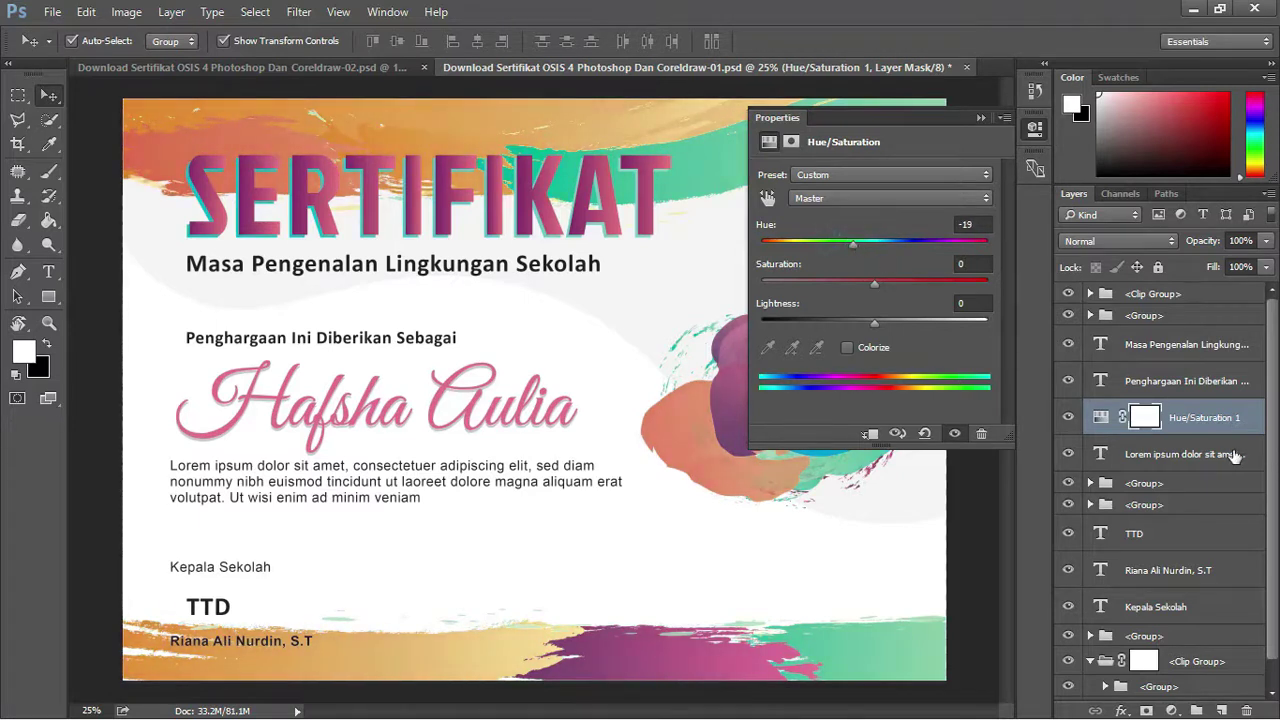
pyautogui.moveTo(1226, 428)
pyautogui.mouseDown()
pyautogui.moveTo(1222, 282)
pyautogui.moveTo(1212, 292)
pyautogui.mouseUp()
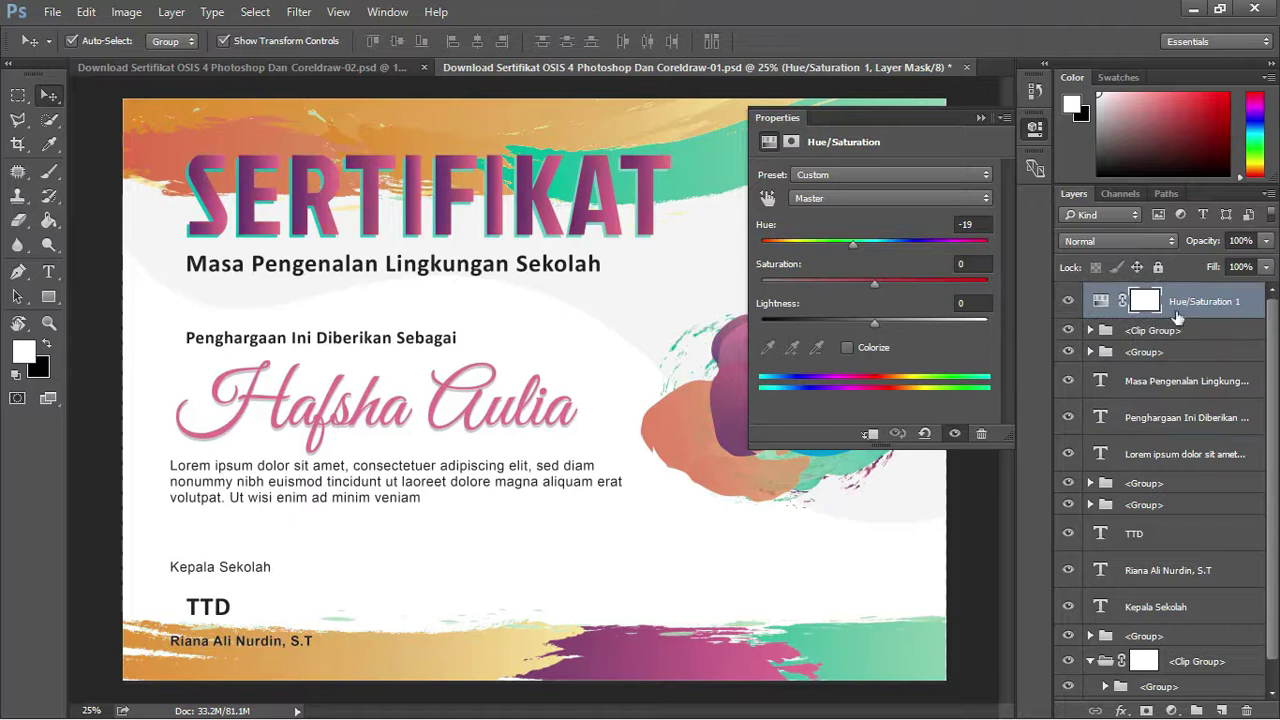
pyautogui.moveTo(874, 320)
pyautogui.mouseDown()
pyautogui.moveTo(859, 318)
pyautogui.moveTo(886, 321)
pyautogui.moveTo(950, 283)
pyautogui.moveTo(918, 283)
pyautogui.mouseUp()
pyautogui.moveTo(853, 244)
pyautogui.mouseDown()
pyautogui.moveTo(884, 247)
pyautogui.moveTo(857, 246)
pyautogui.mouseUp()
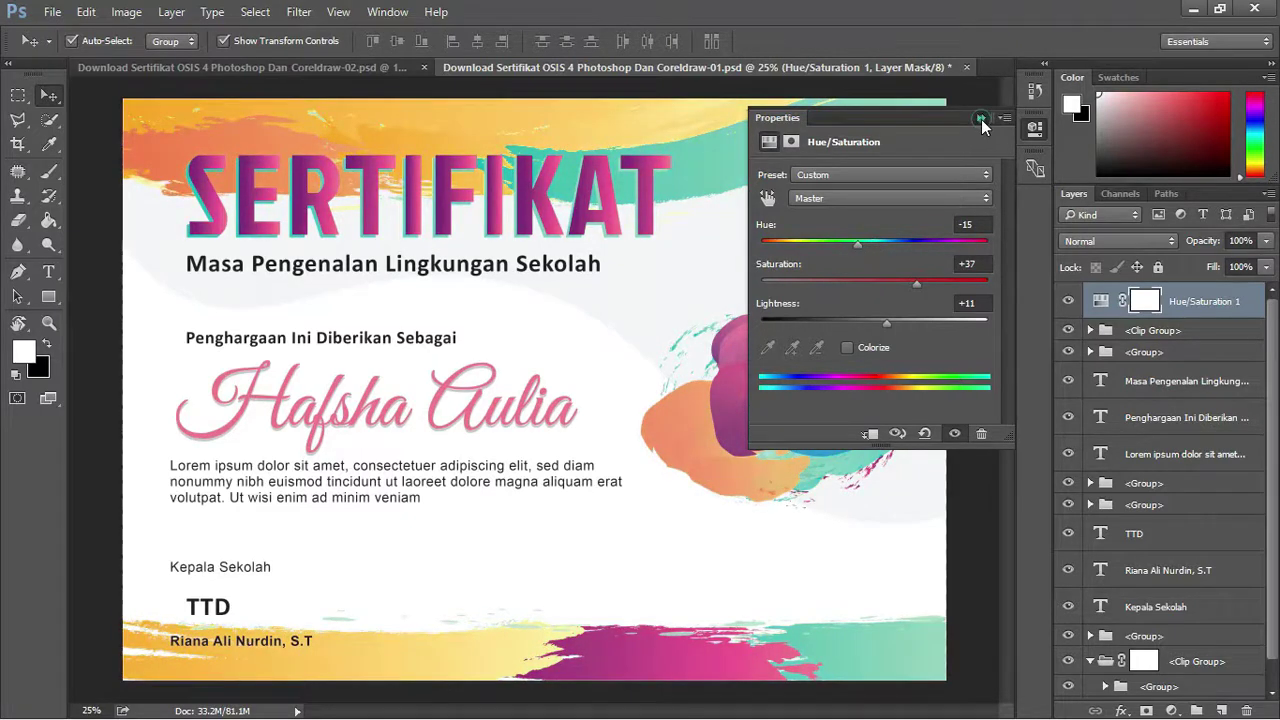
pyautogui.click(981, 118)
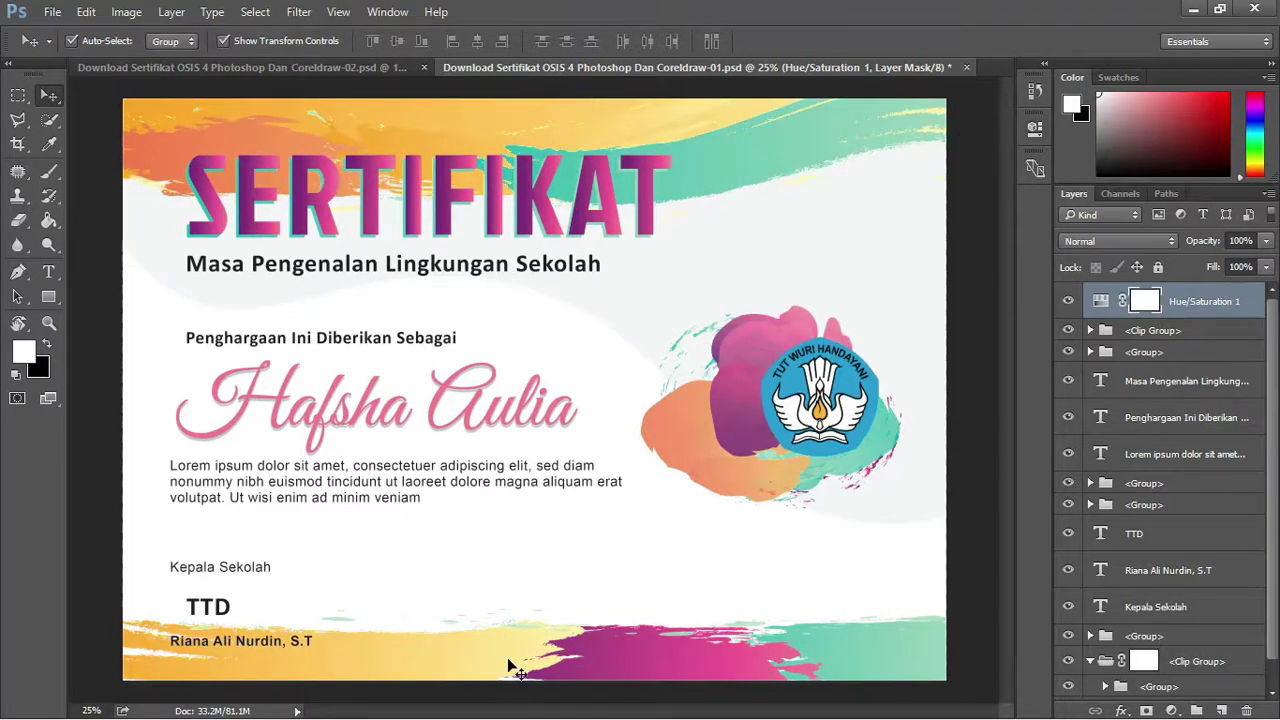
pyautogui.hotkey('alt', 'Tab')
pyautogui.hotkey('alt', 'Tab')
pyautogui.hotkey('alt', 'Tab')
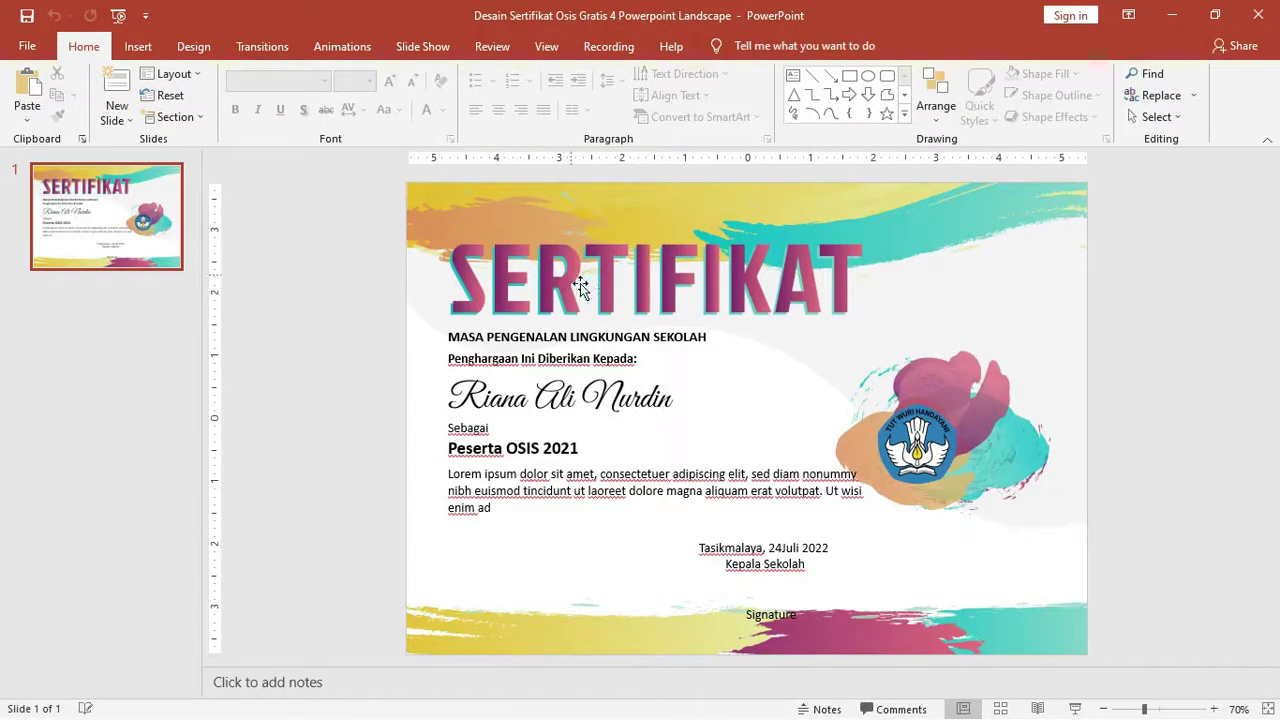
# - Select the SERTIFIKAT title and all the body text, then zoom in on the slide
pyautogui.click(580, 288)
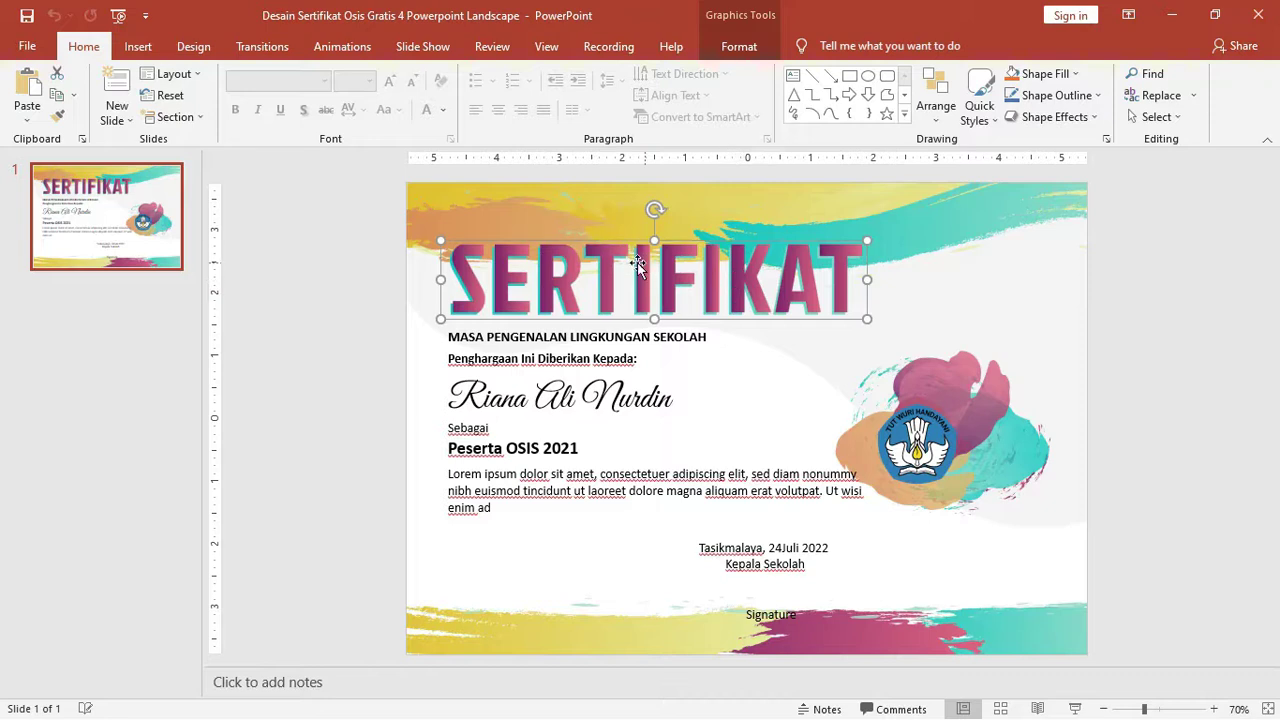
pyautogui.click(605, 342)
pyautogui.moveTo(806, 612); pyautogui.dragTo(421, 339)
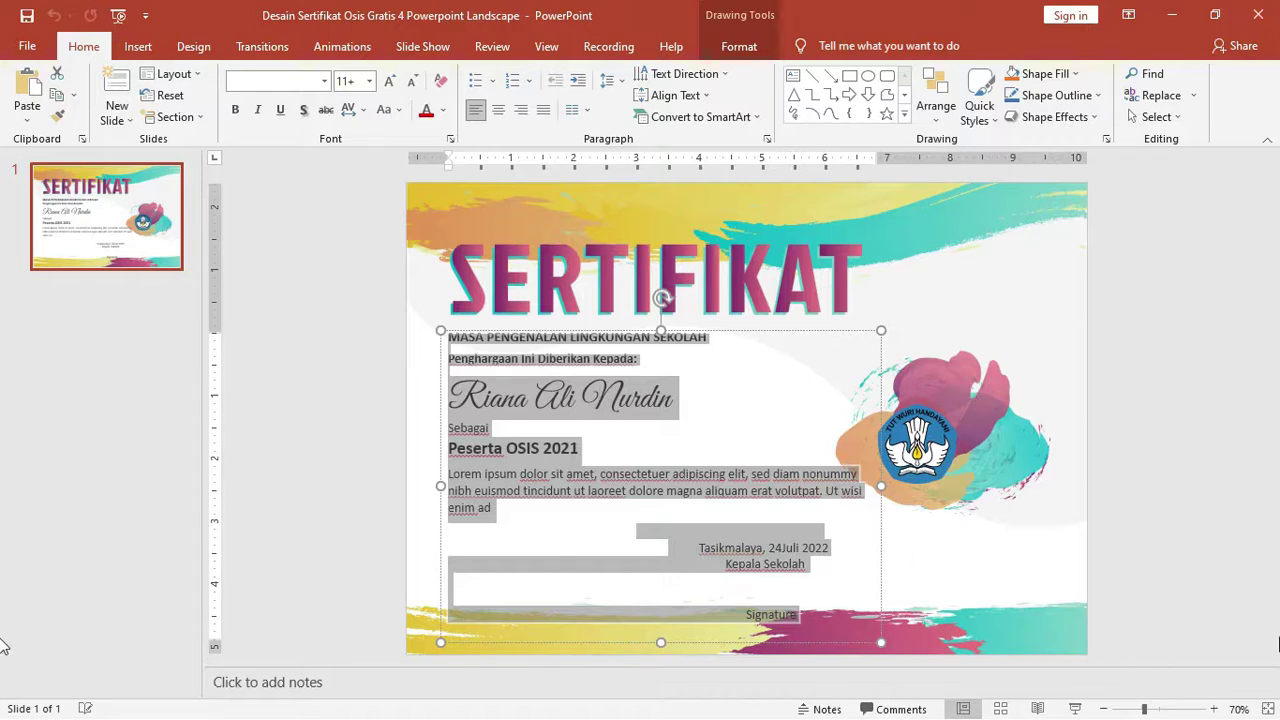
pyautogui.moveTo(1151, 713); pyautogui.dragTo(1197, 711)
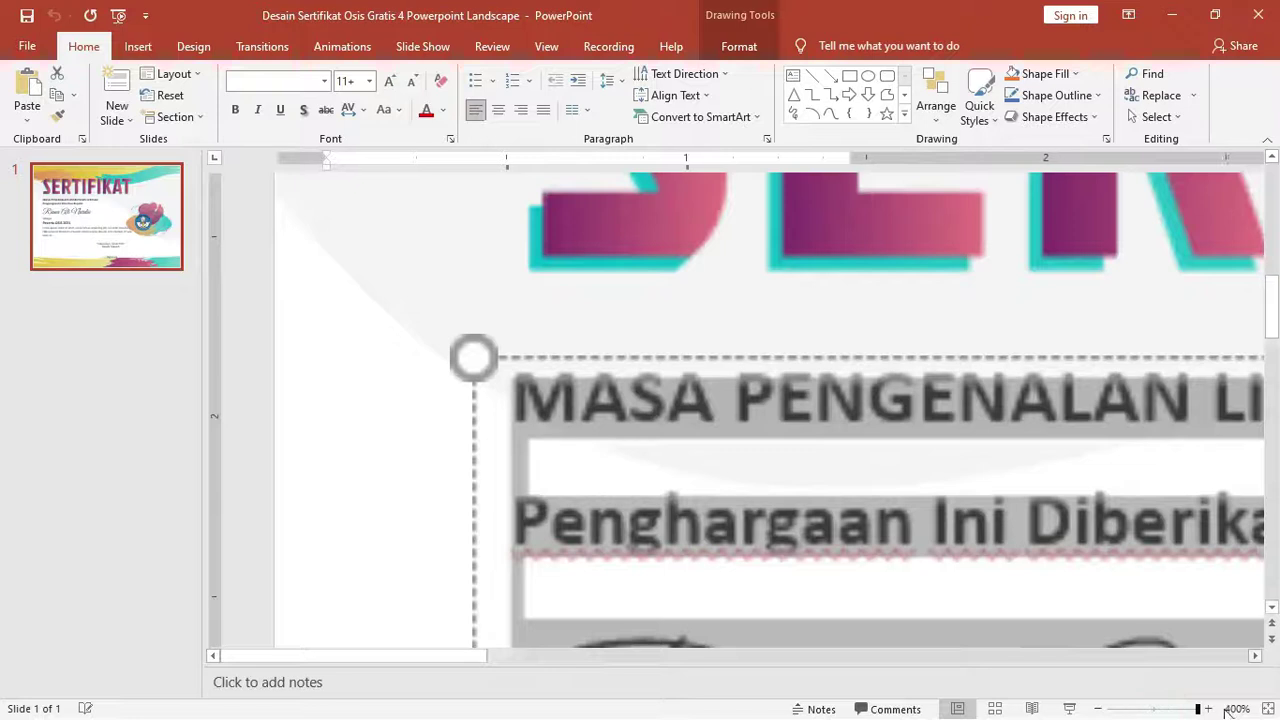
pyautogui.scroll(3, 727, 331)
pyautogui.scroll(2, 727, 331)
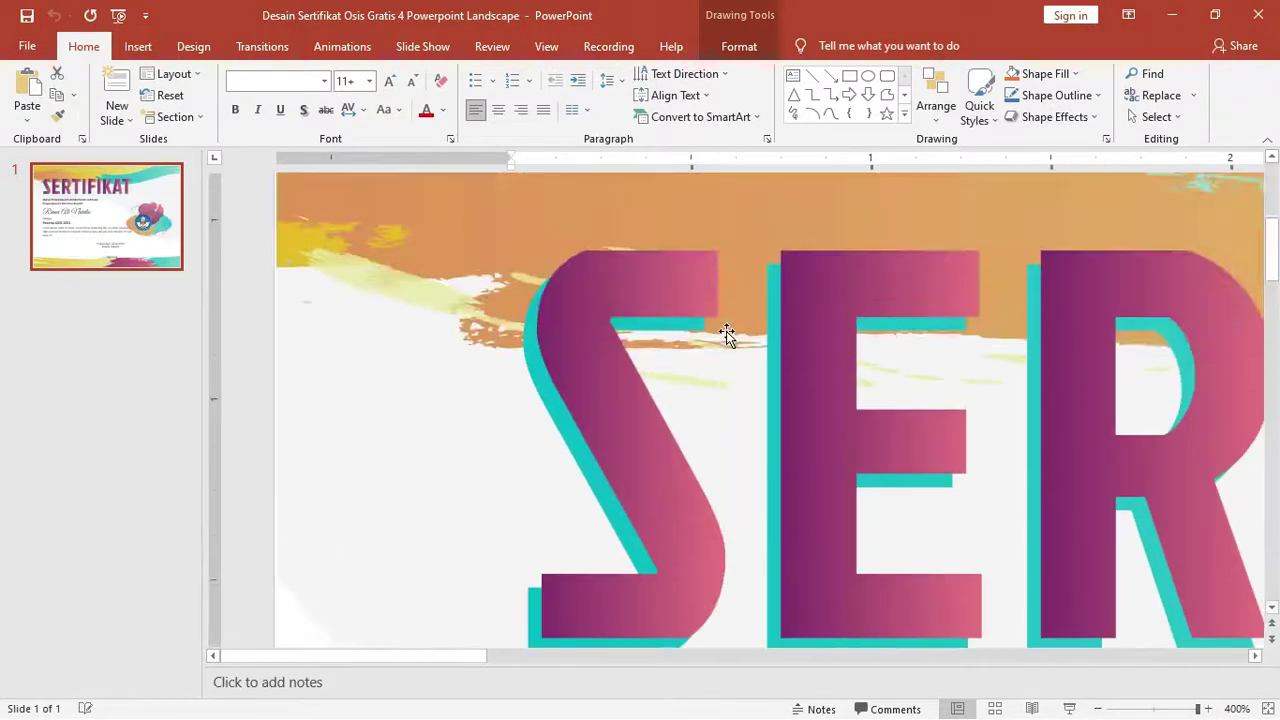
pyautogui.scroll(3, 726, 331)
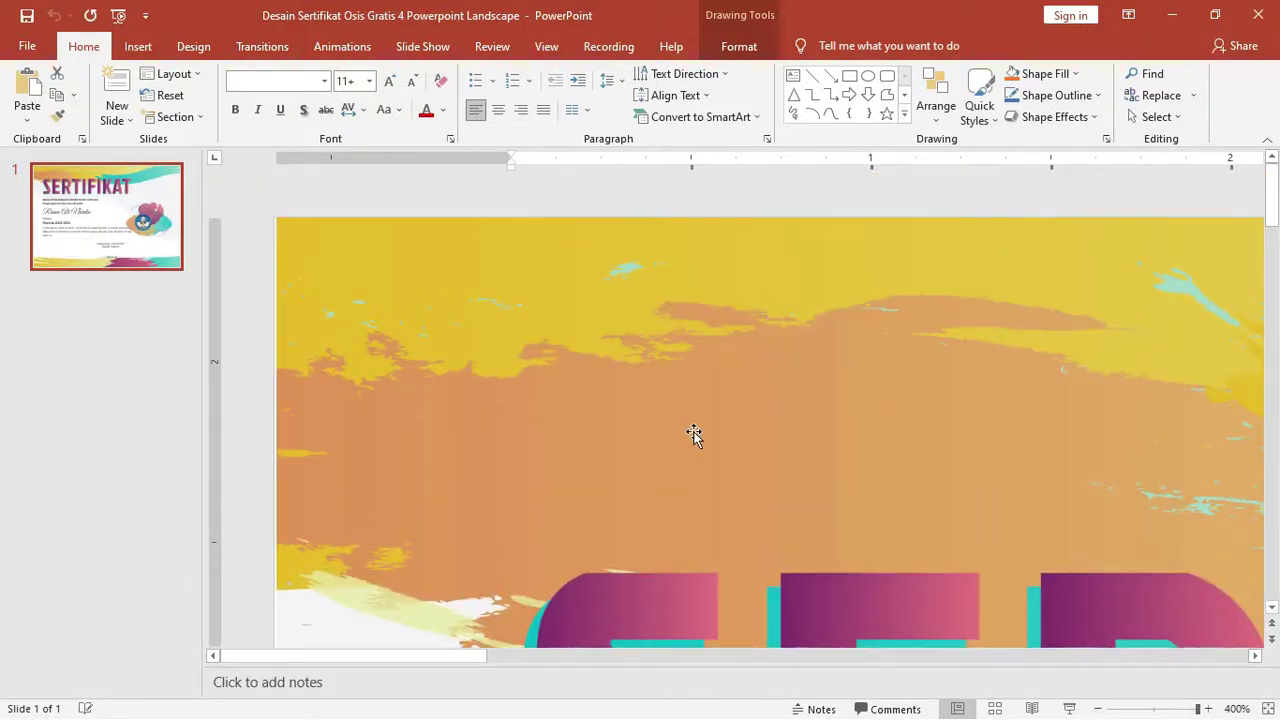
# - Zoom back out, select the Tut Wuri Handayani logo and close PowerPoint
pyautogui.moveTo(1198, 708); pyautogui.dragTo(1130, 710)
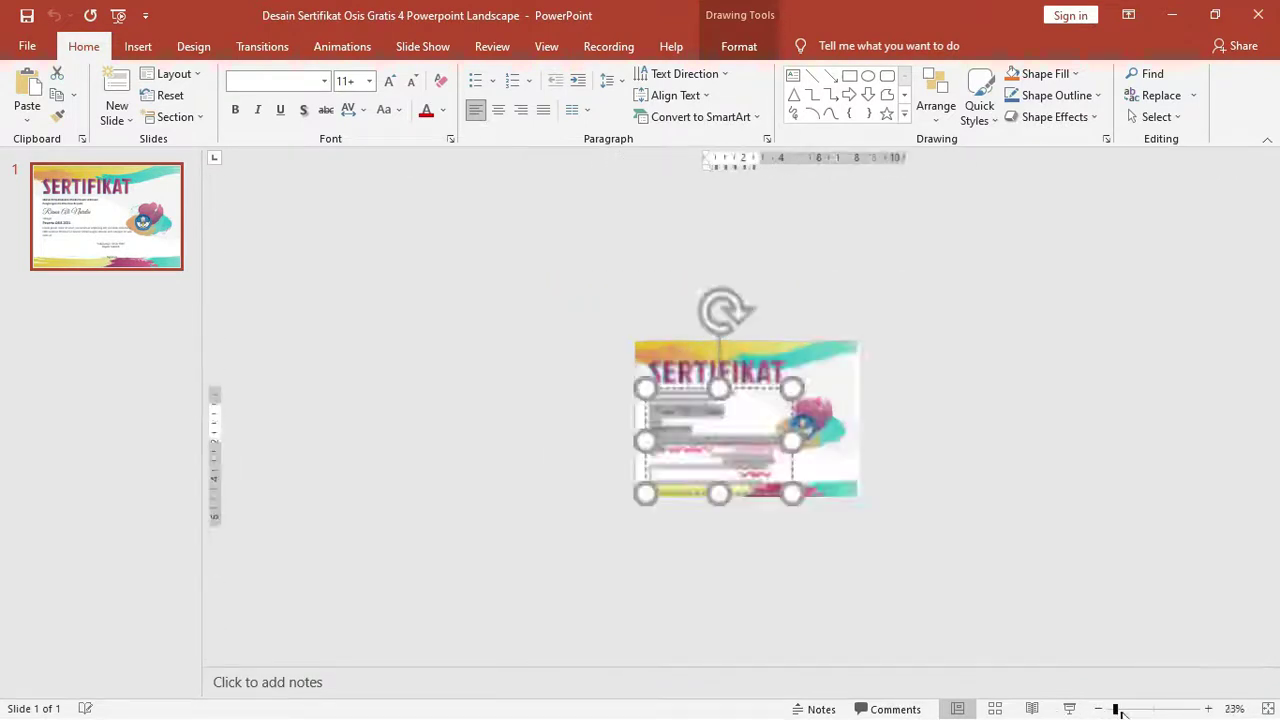
pyautogui.click(885, 450)
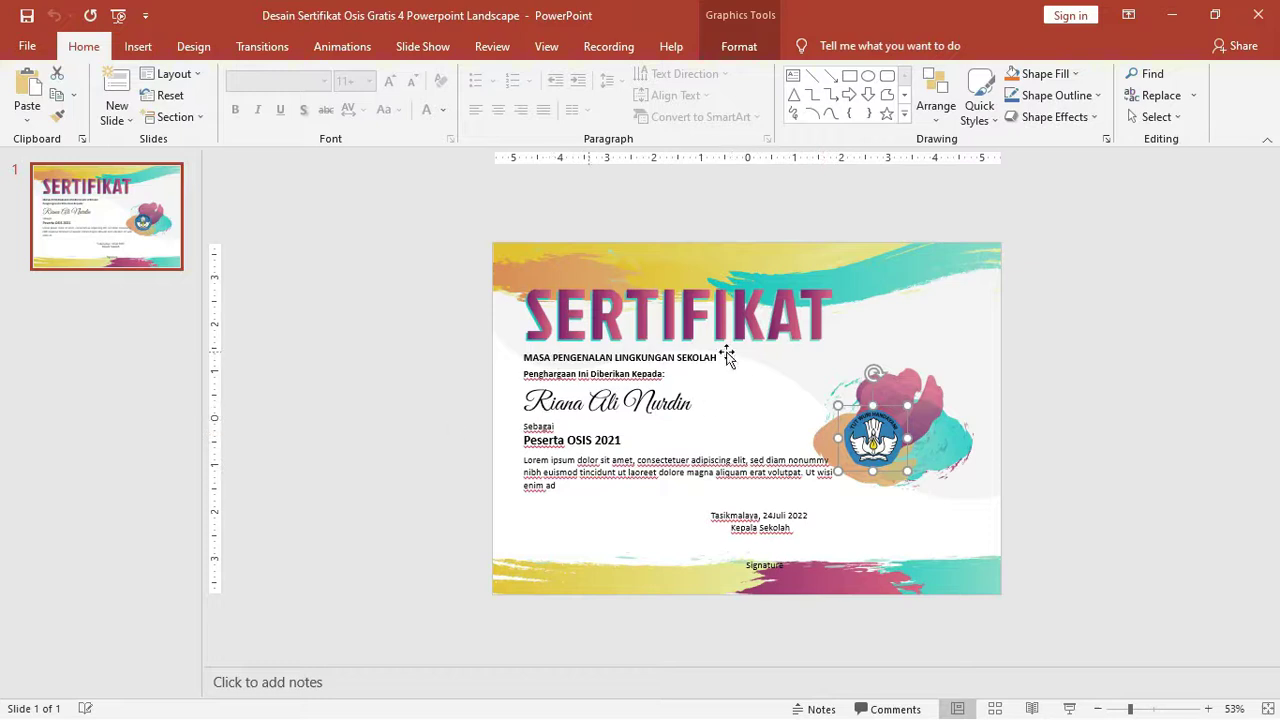
pyautogui.click(1265, 10)
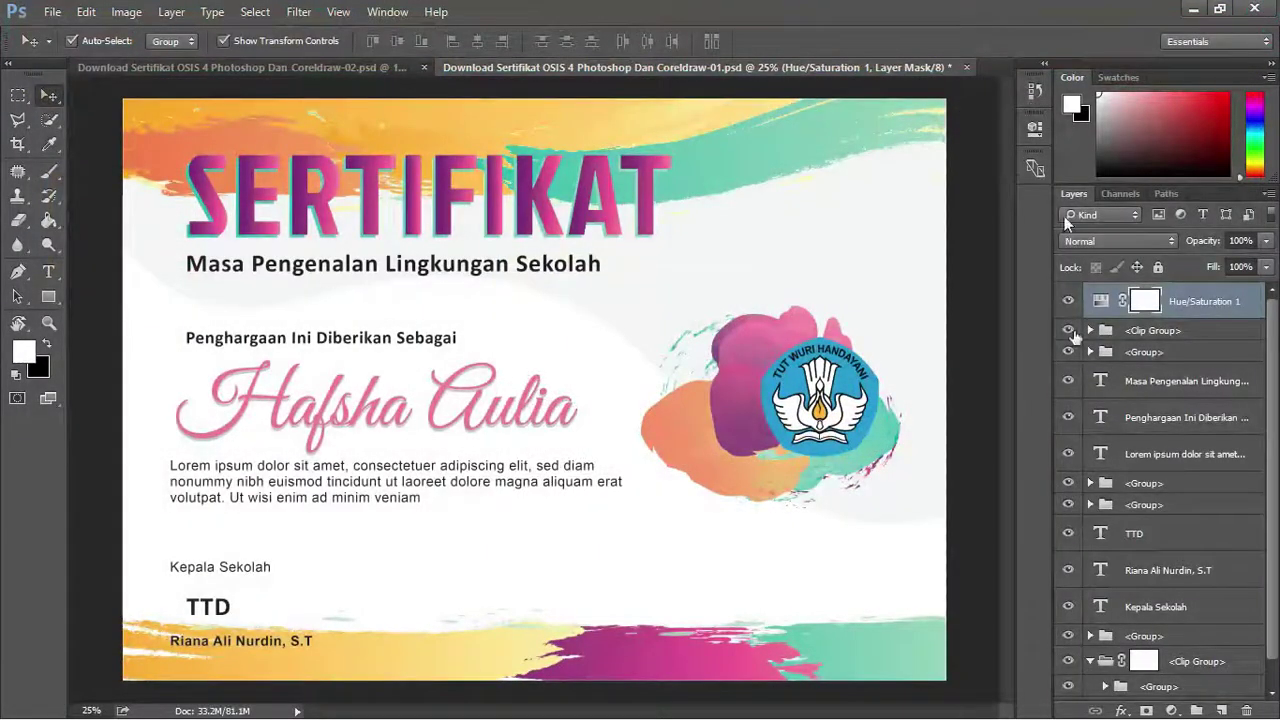
# - Switch to the Word landscape certificate document and maximise it
pyautogui.hotkey('alt', 'Tab')
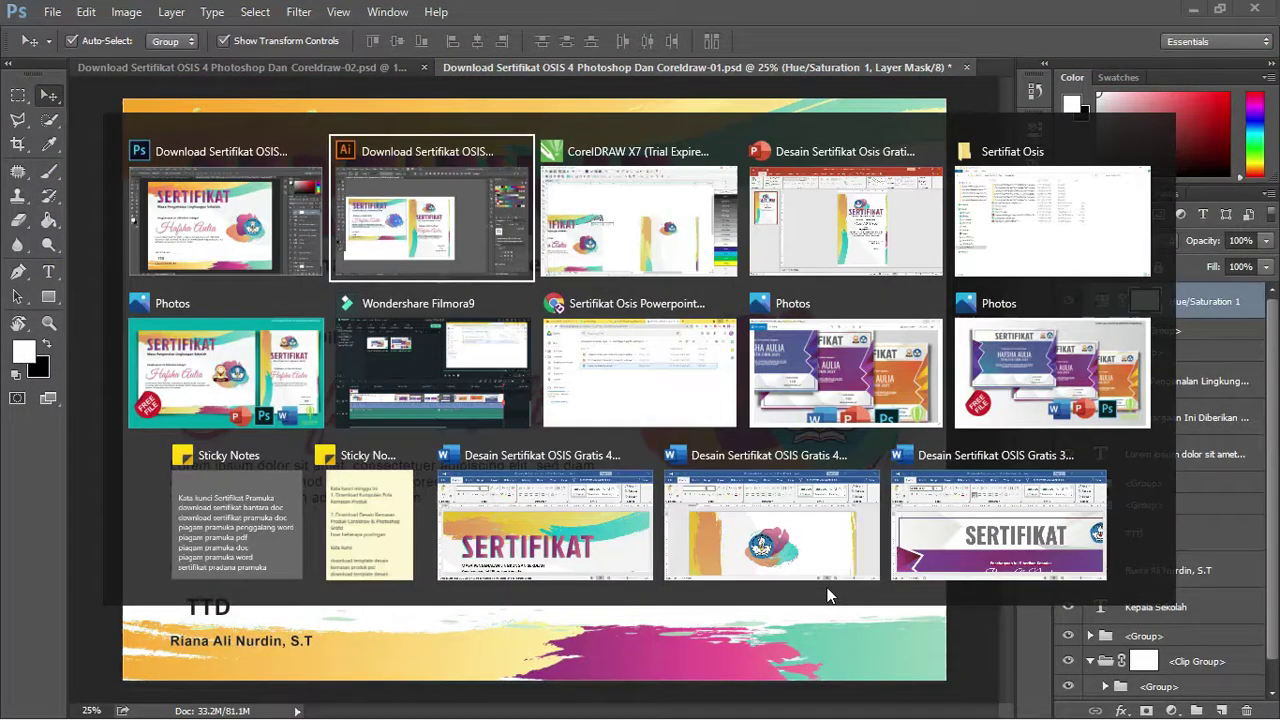
pyautogui.hotkey('alt', 'Tab')
pyautogui.hotkey('alt', 'Tab')
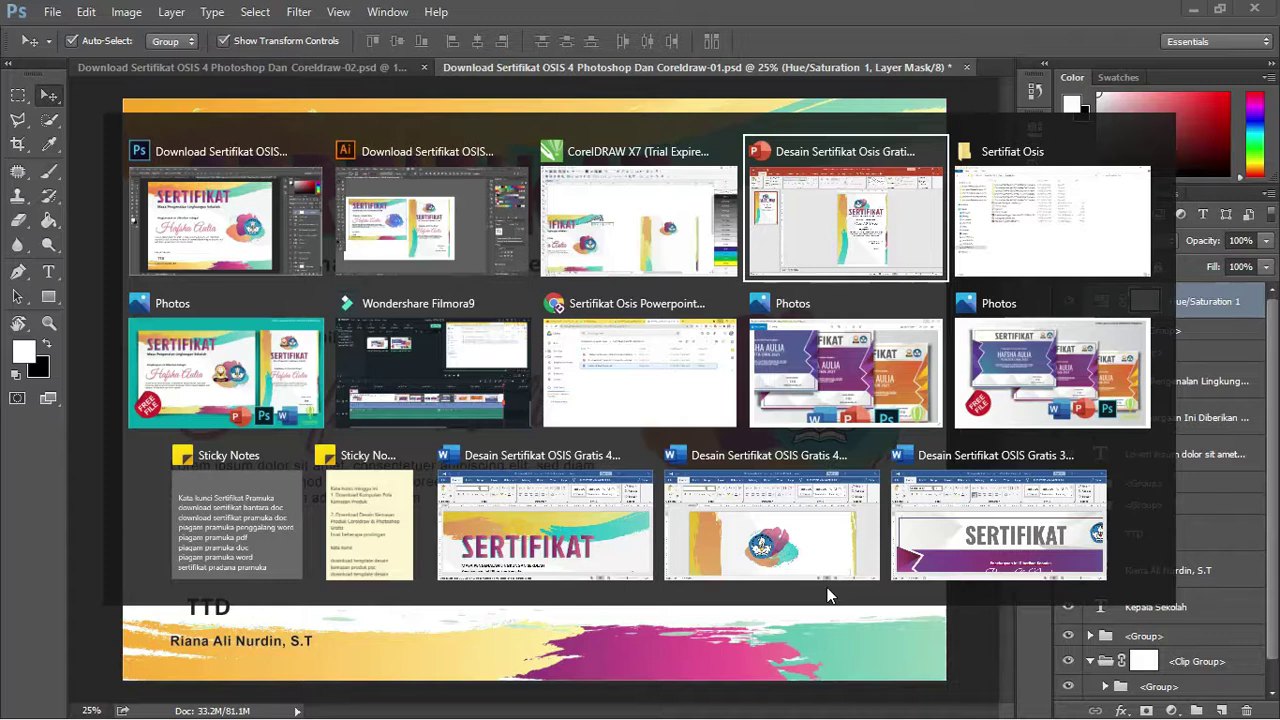
pyautogui.hotkey('alt', 'Tab')
pyautogui.hotkey('alt', 'Tab')
pyautogui.hotkey('alt', 'Tab')
pyautogui.hotkey('alt', 'Tab')
pyautogui.hotkey('alt', 'Tab')
pyautogui.hotkey('alt', 'Tab')
pyautogui.hotkey('alt', 'Tab')
pyautogui.hotkey('alt', 'Tab')
pyautogui.hotkey('alt', 'Tab')
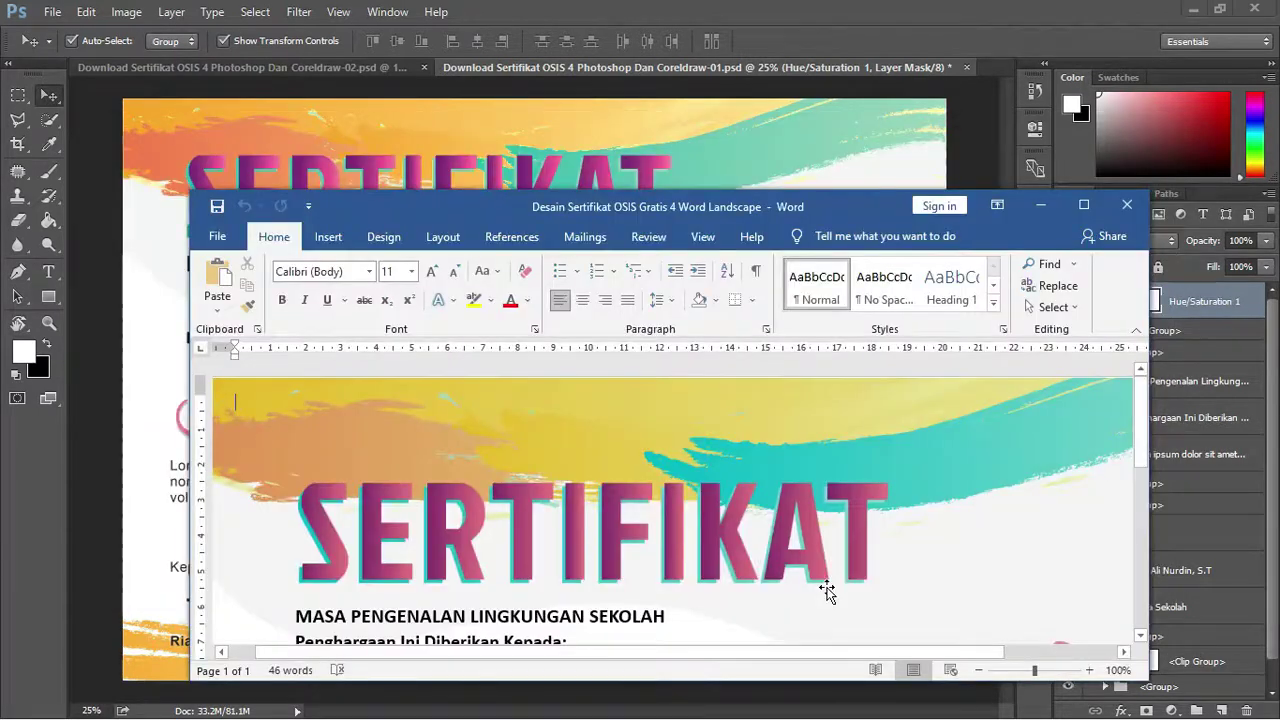
pyautogui.click(1083, 204)
pyautogui.scroll(-3, 790, 332)
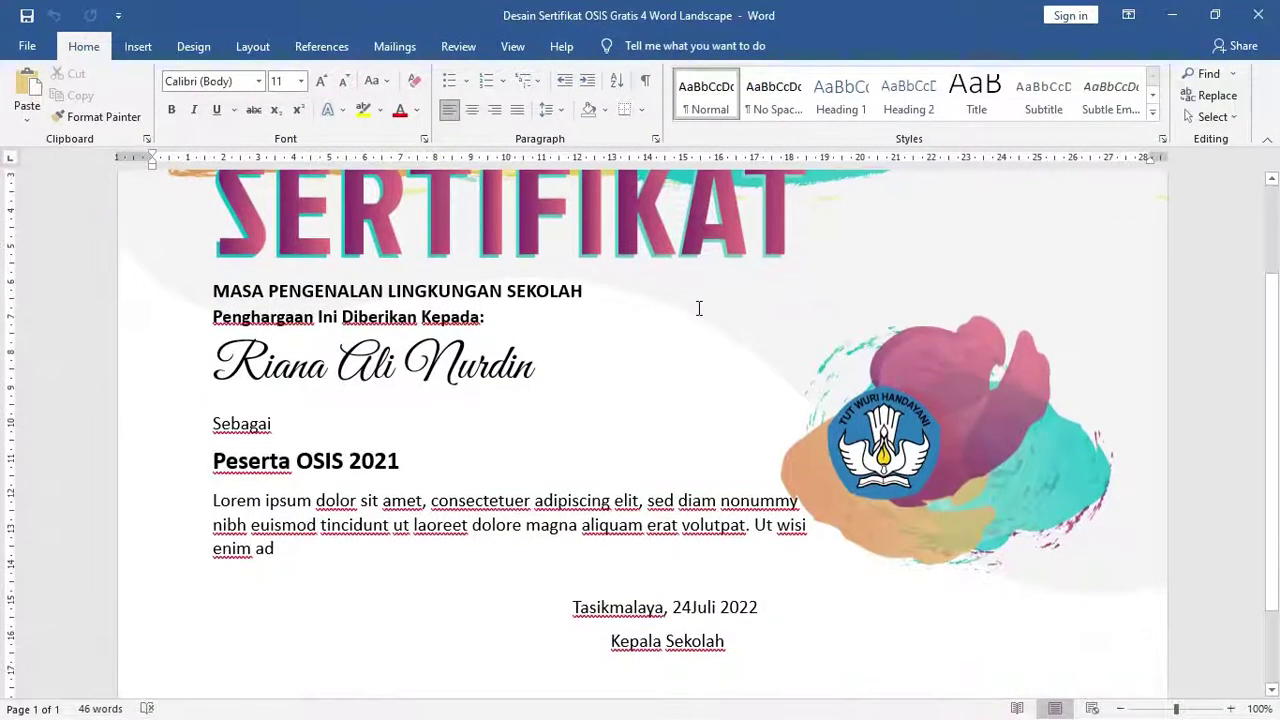
pyautogui.scroll(-2, 700, 312)
# - Select all text in the body text box, then the SERTIFIKAT title and logo
pyautogui.click(609, 419)
pyautogui.scroll(5, 751, 409)
pyautogui.scroll(-1, 751, 400)
pyautogui.scroll(-4, 773, 463)
pyautogui.hotkey('ctrl', 'a')
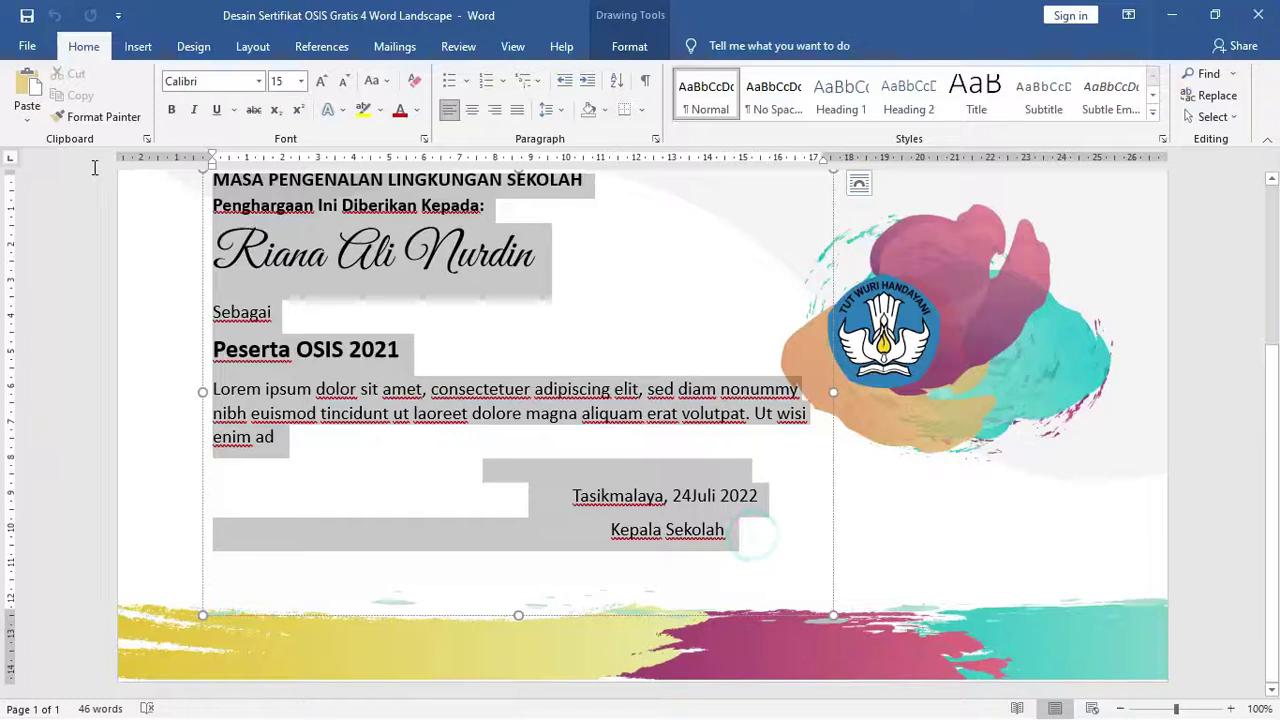
pyautogui.scroll(1, 740, 520)
pyautogui.scroll(3, 761, 452)
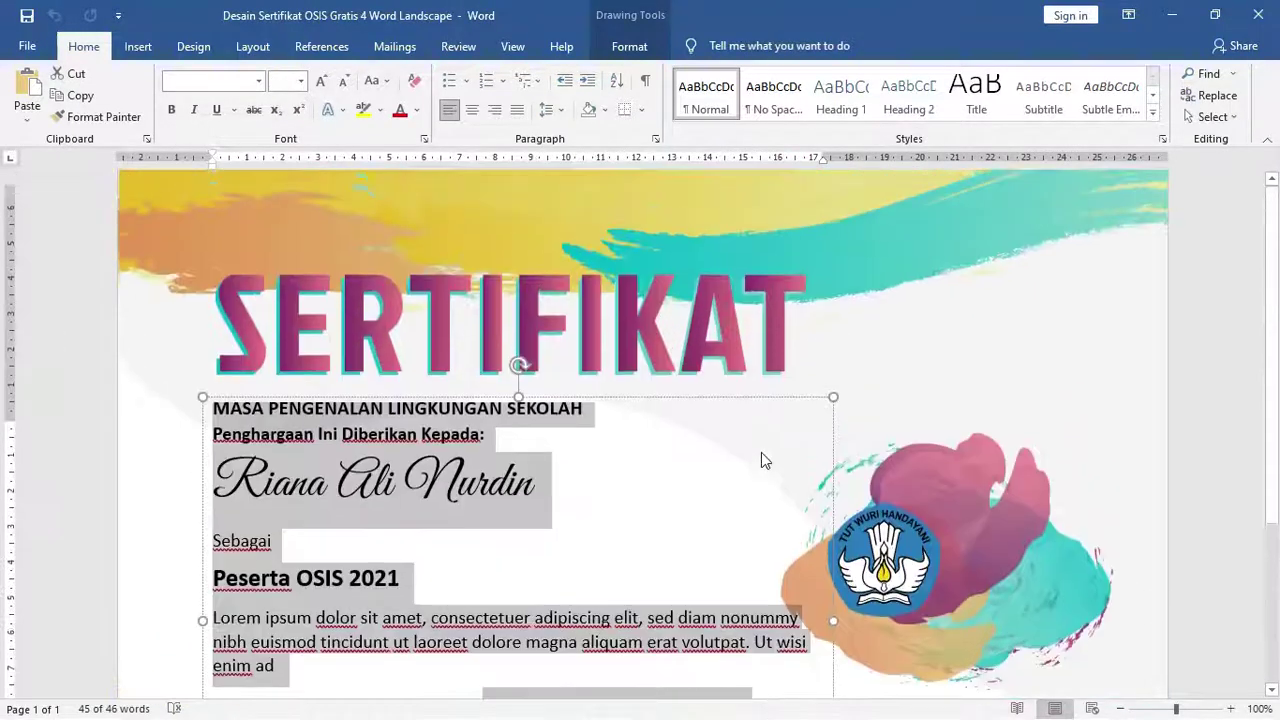
pyautogui.click(652, 344)
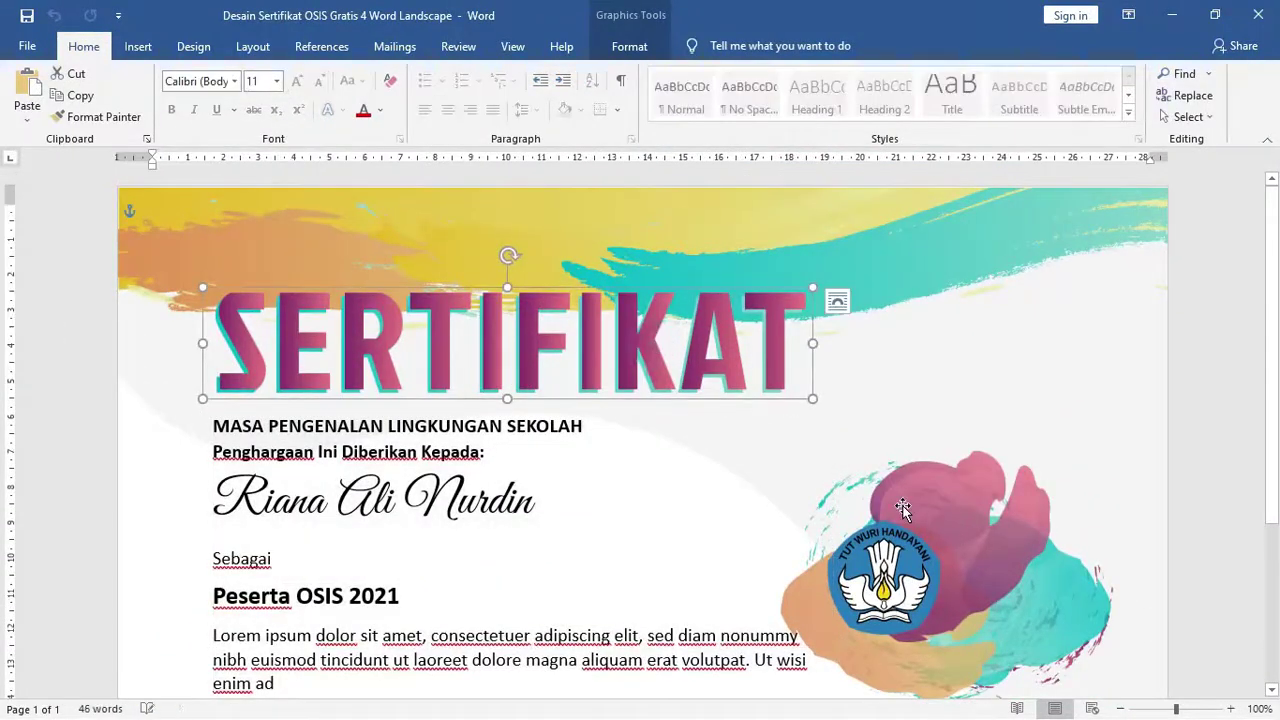
pyautogui.click(905, 550)
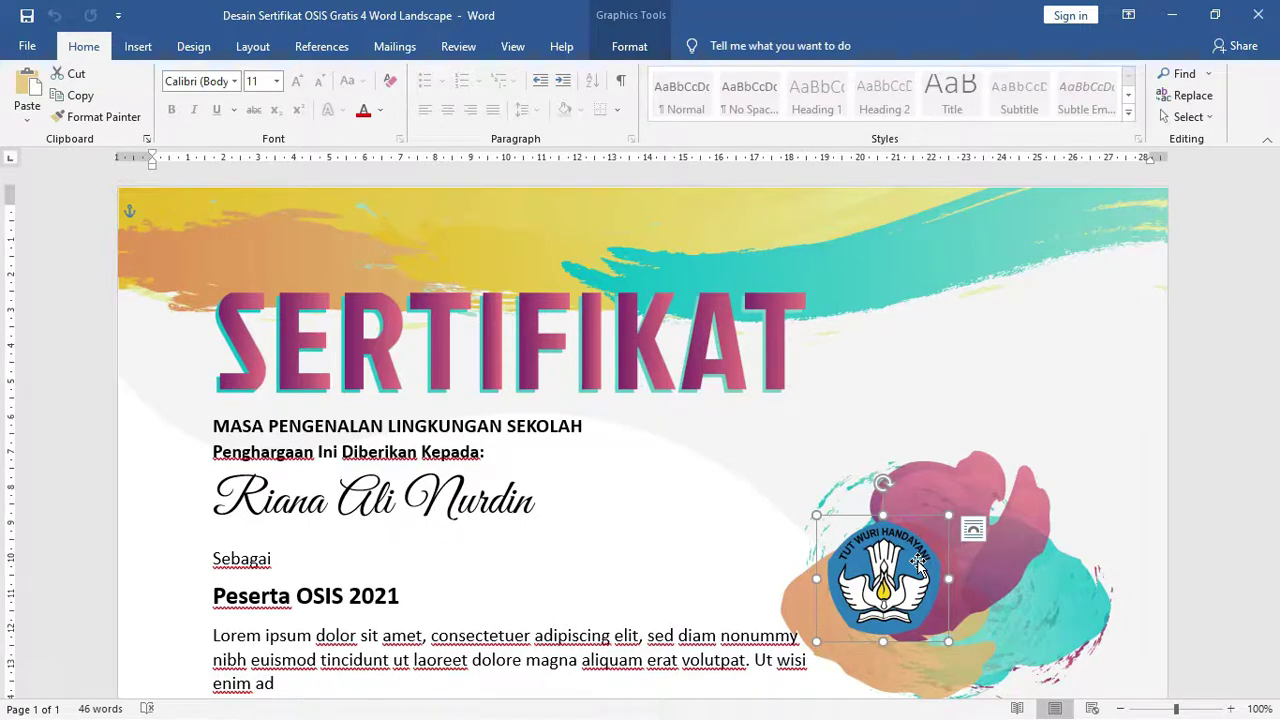
# - Scroll to the article's download section and follow the 'Halaman Download Disini' link
pyautogui.scroll(-5, 640, 216)
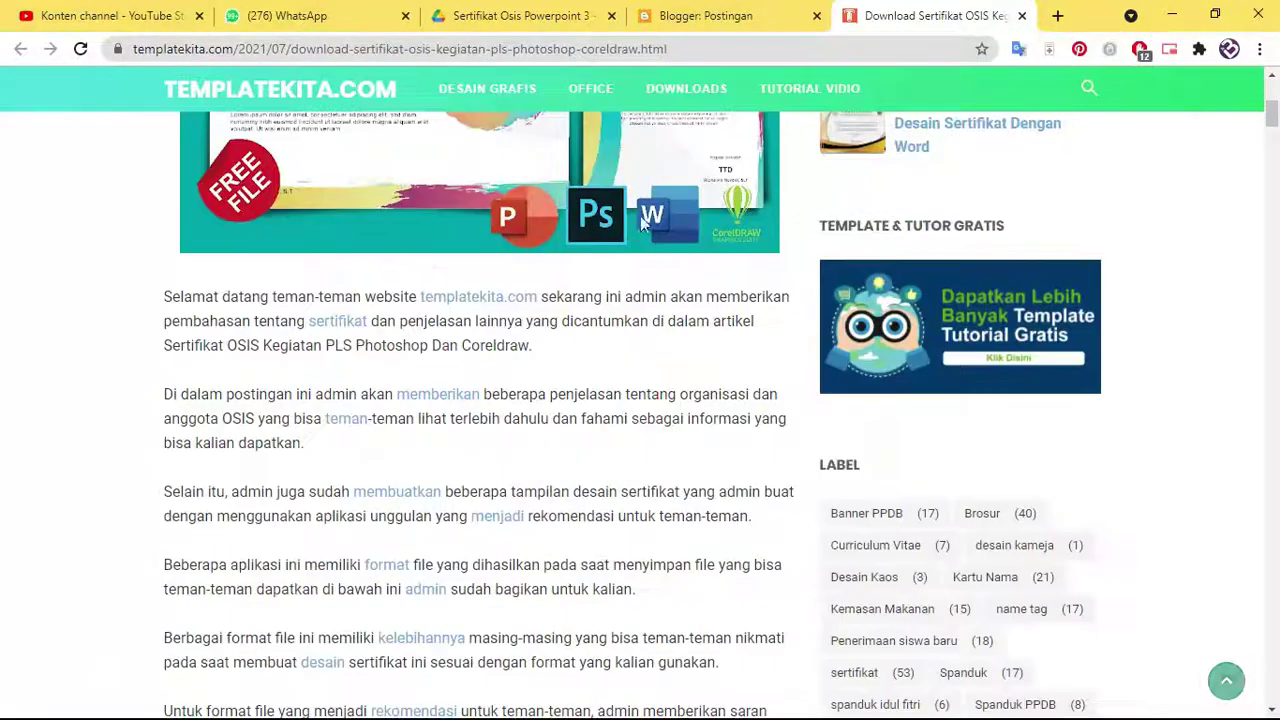
pyautogui.scroll(-4, 455, 262)
pyautogui.scroll(-3, 450, 275)
pyautogui.scroll(-3, 450, 260)
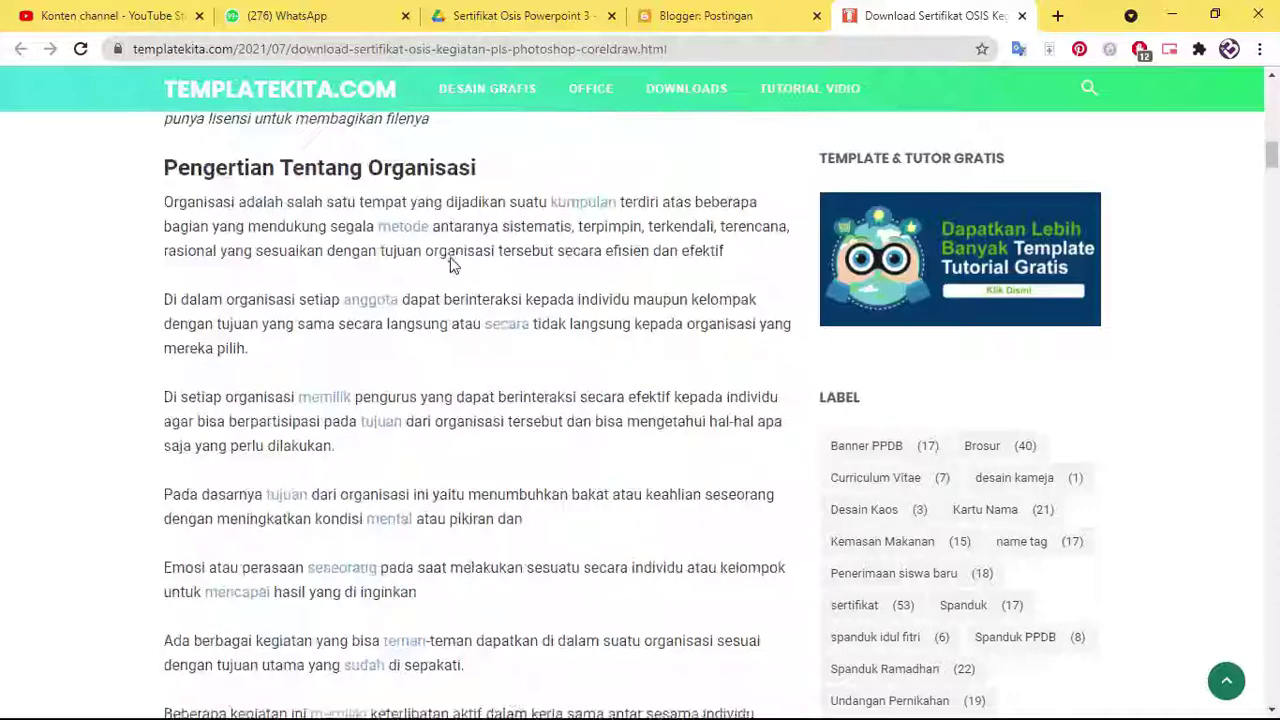
pyautogui.scroll(-5, 400, 320)
pyautogui.scroll(-3, 405, 305)
pyautogui.scroll(-1, 410, 298)
pyautogui.scroll(-4, 425, 286)
pyautogui.scroll(-3, 440, 275)
pyautogui.scroll(-3, 405, 277)
pyautogui.scroll(-1, 425, 270)
pyautogui.scroll(-5, 437, 266)
pyautogui.scroll(-5, 437, 266)
pyautogui.scroll(5, 439, 269)
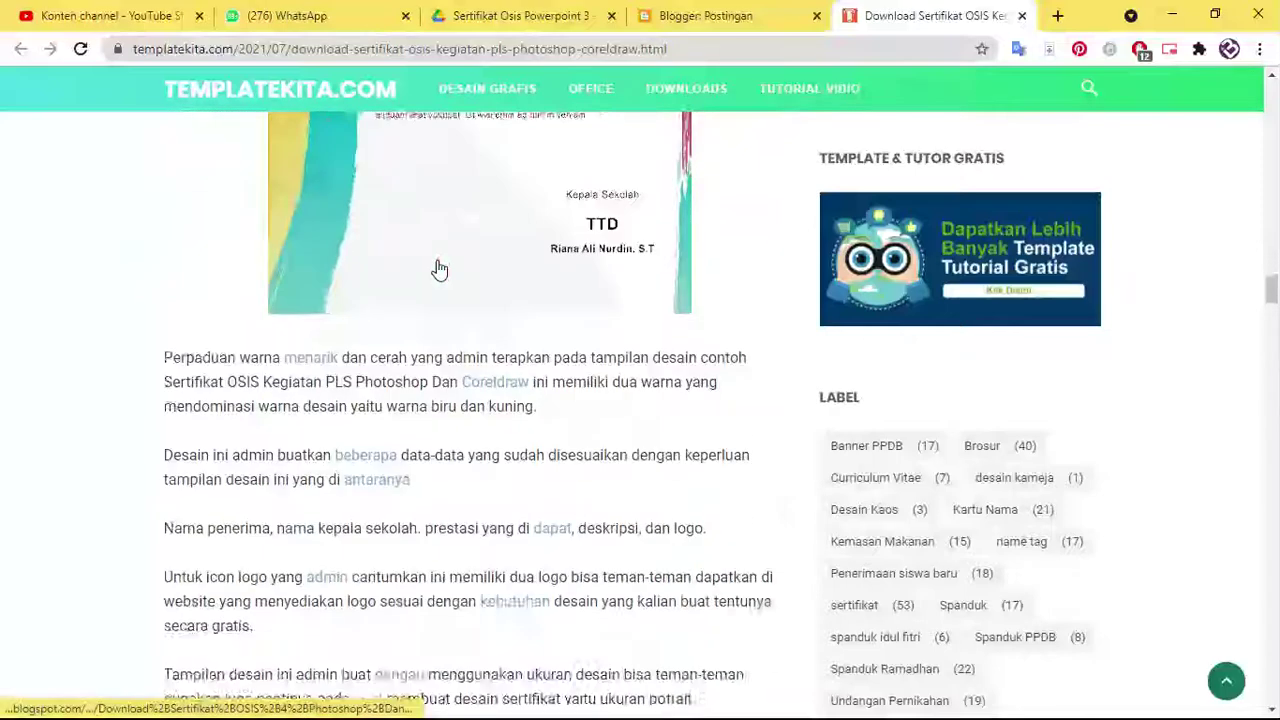
pyautogui.scroll(-5, 440, 268)
pyautogui.scroll(-4, 449, 263)
pyautogui.scroll(-4, 450, 263)
pyautogui.scroll(-4, 451, 263)
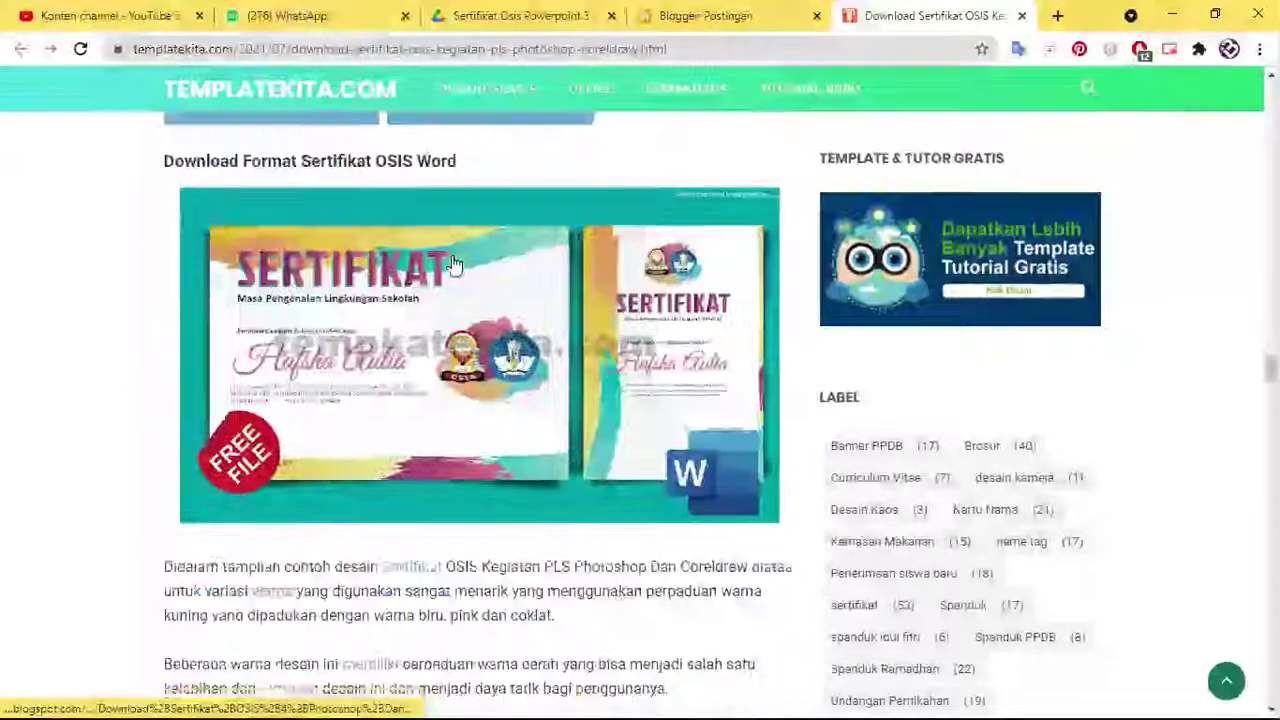
pyautogui.scroll(3, 453, 263)
pyautogui.click(293, 382)
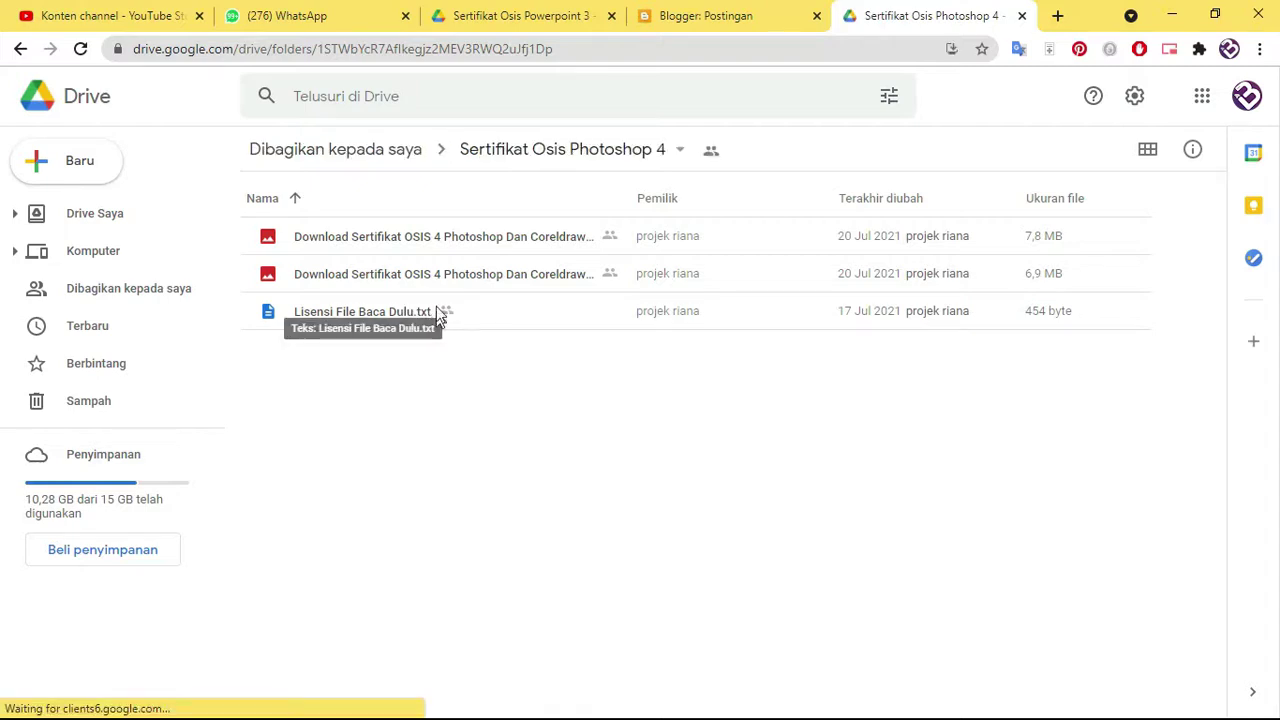
# - Select the Lisensi File Baca Dulu.txt row in the folder's file list
pyautogui.click(380, 316)
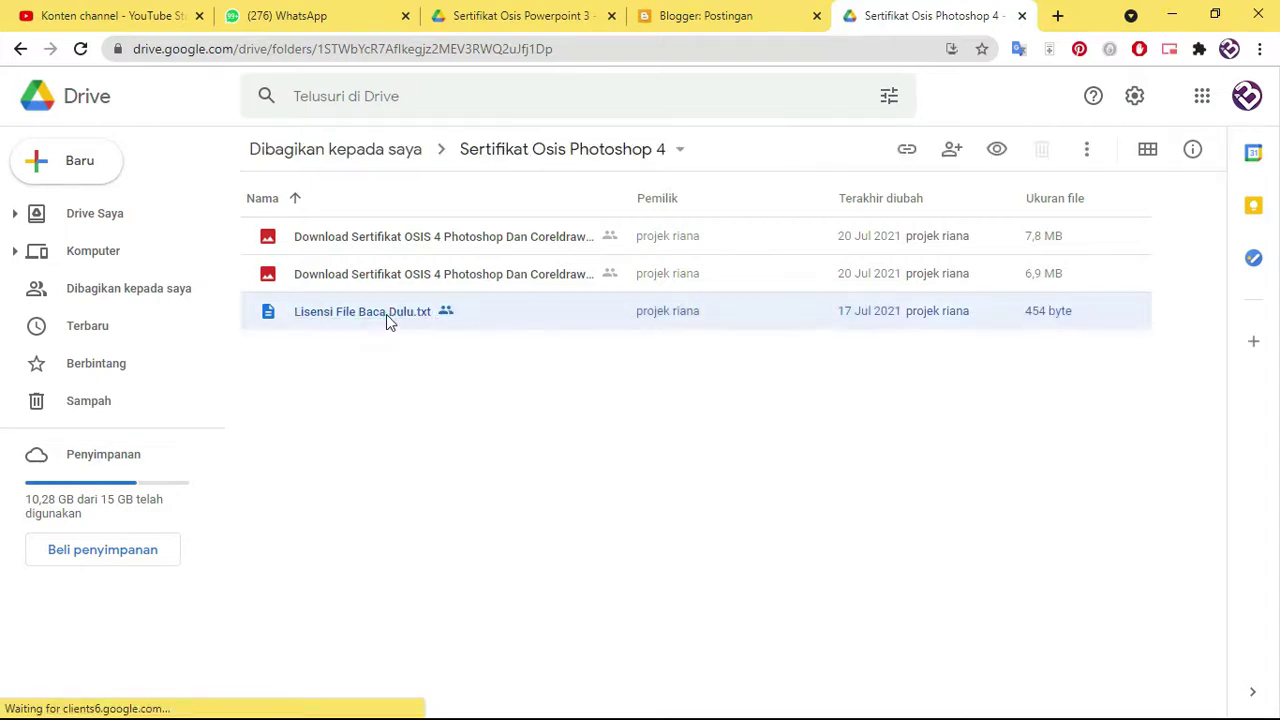
pyautogui.click(389, 310)
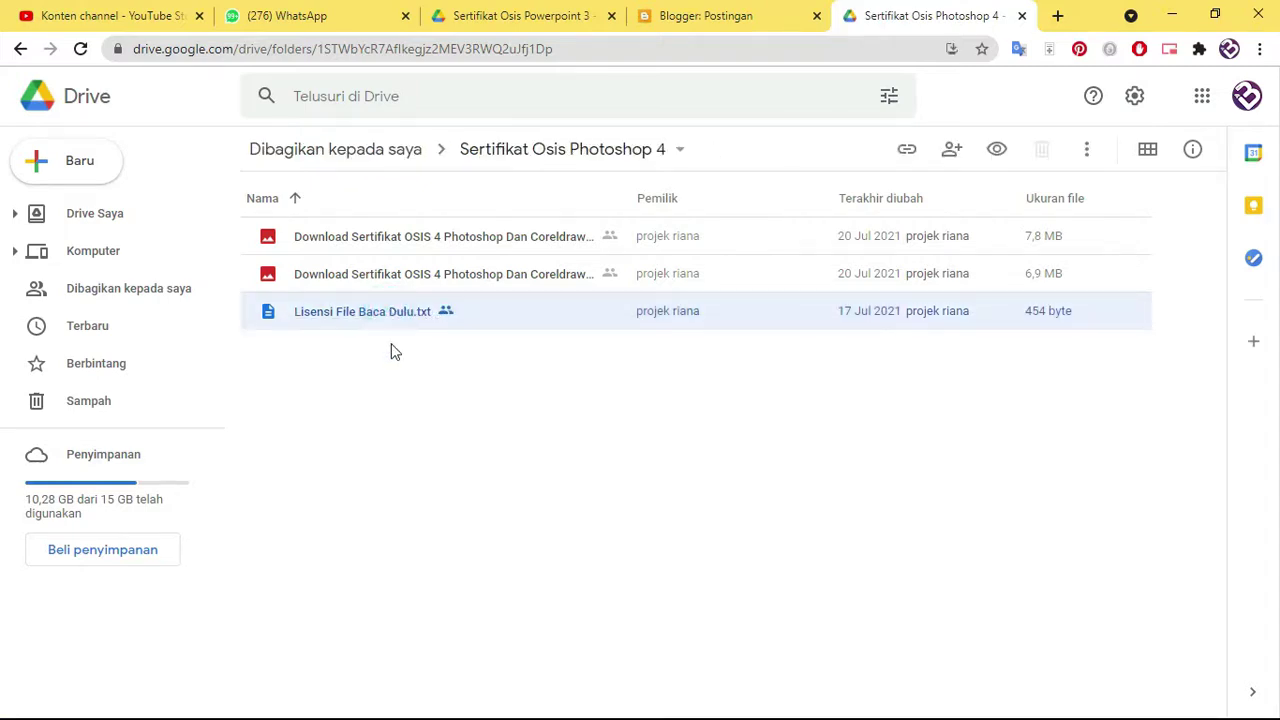
pyautogui.click(381, 320)
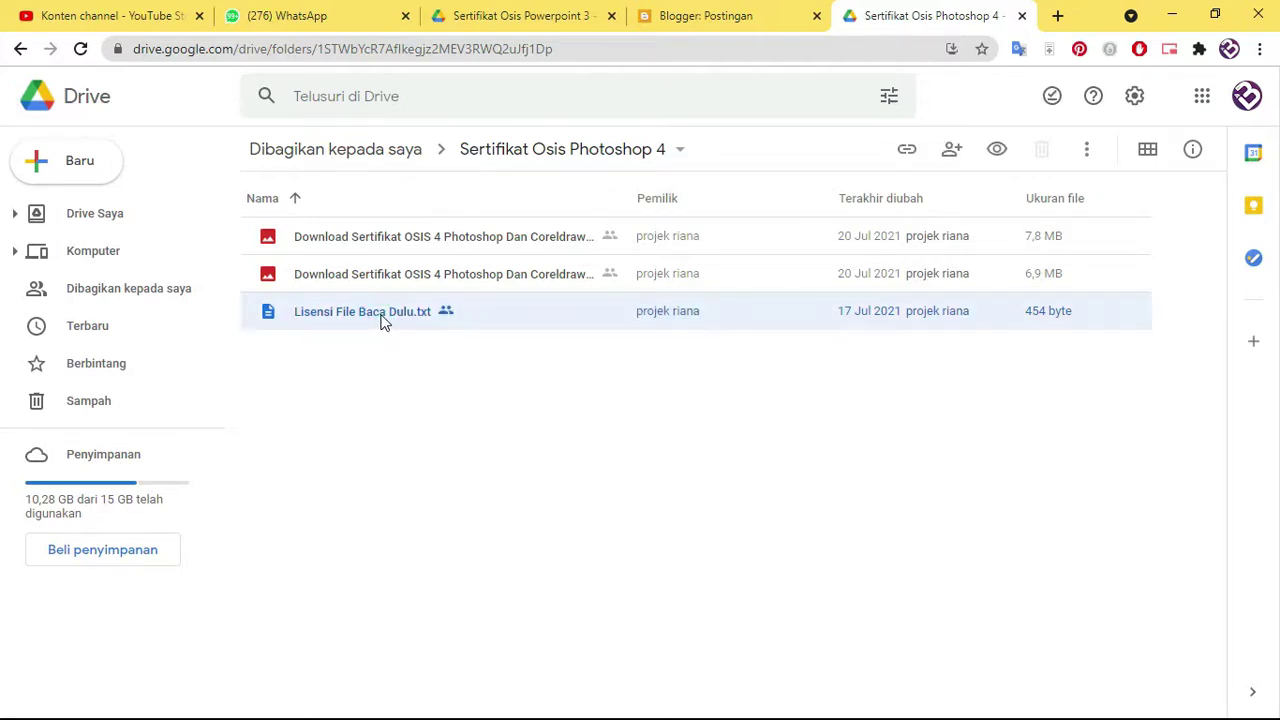